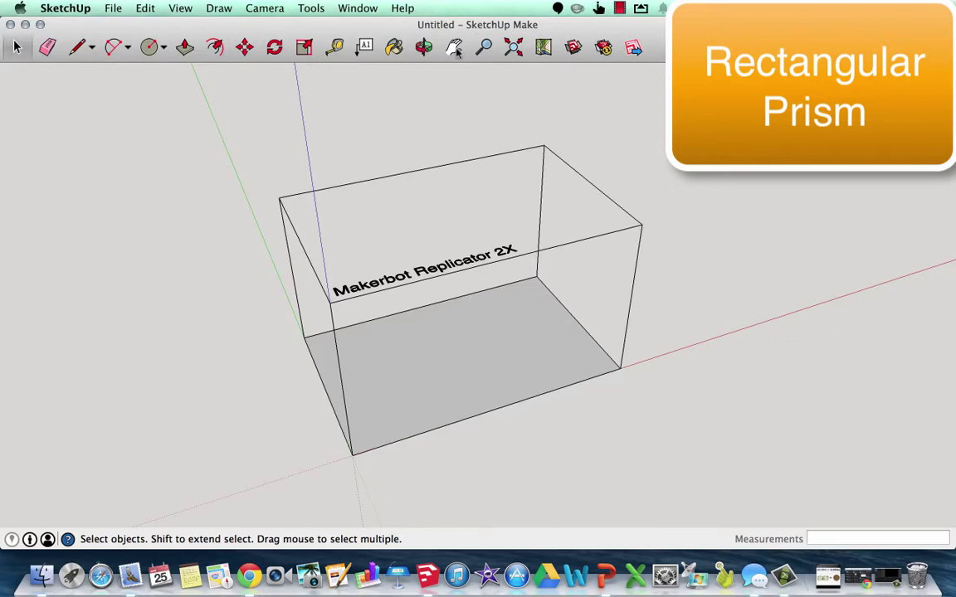
# Draw a 50 mm line parallel to the red axis on the floor of the Makerbot build volume
pyautogui.click(423, 47)
pyautogui.moveTo(438, 162); pyautogui.dragTo(431, 139)
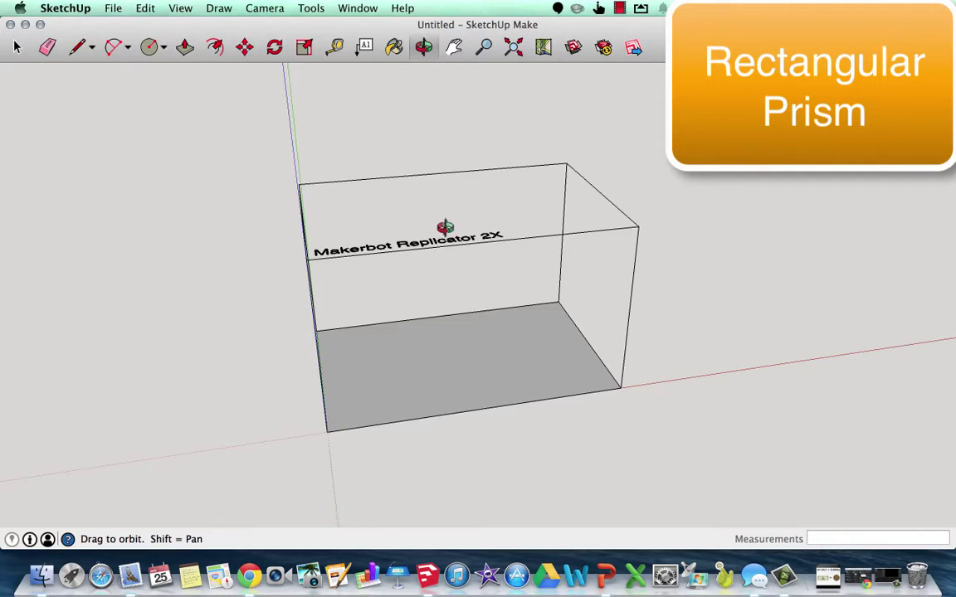
pyautogui.scroll(4, 444, 224)
pyautogui.press('space')
pyautogui.click(76, 43)
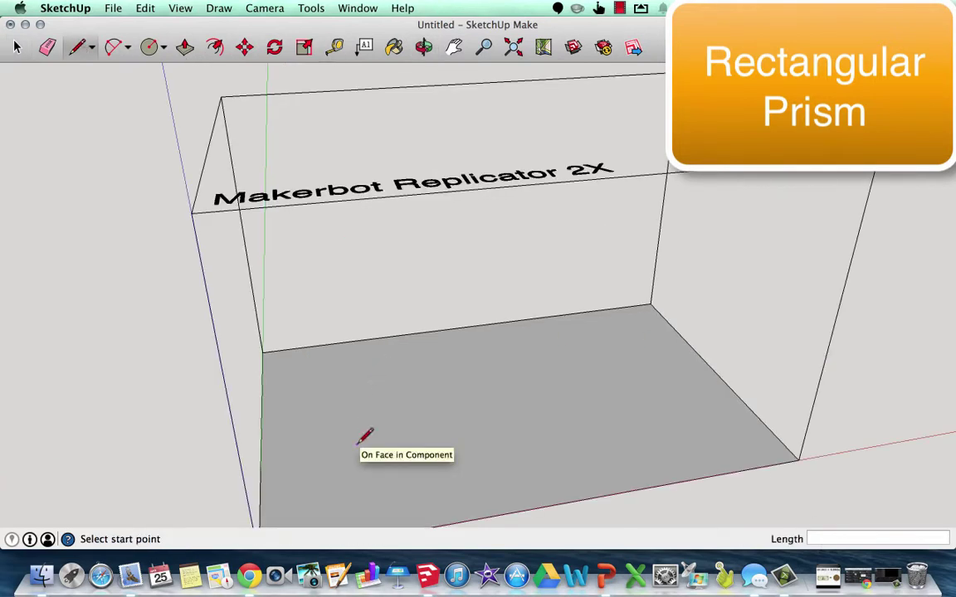
pyautogui.click(365, 488)
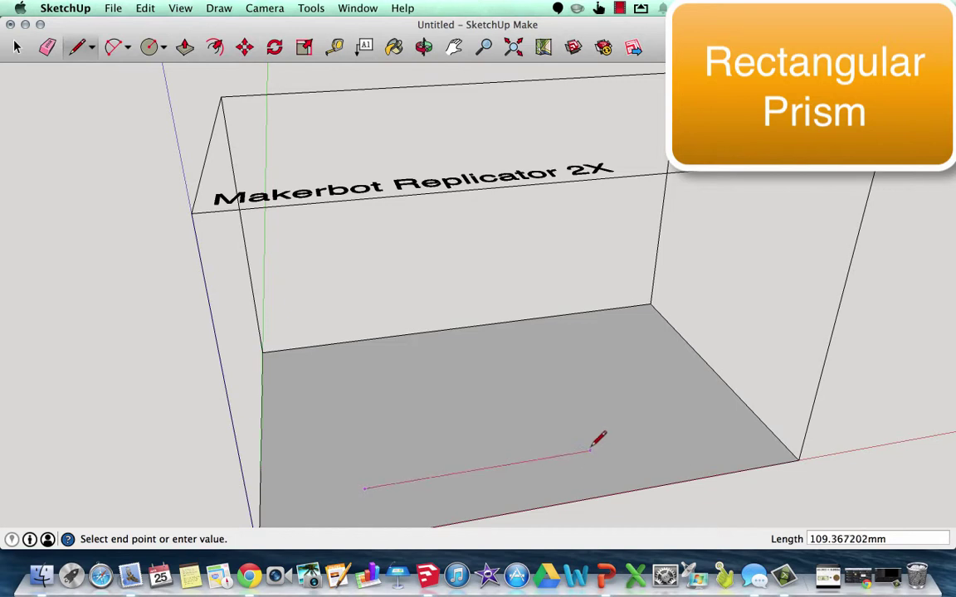
pyautogui.write('50')
pyautogui.press('Return')
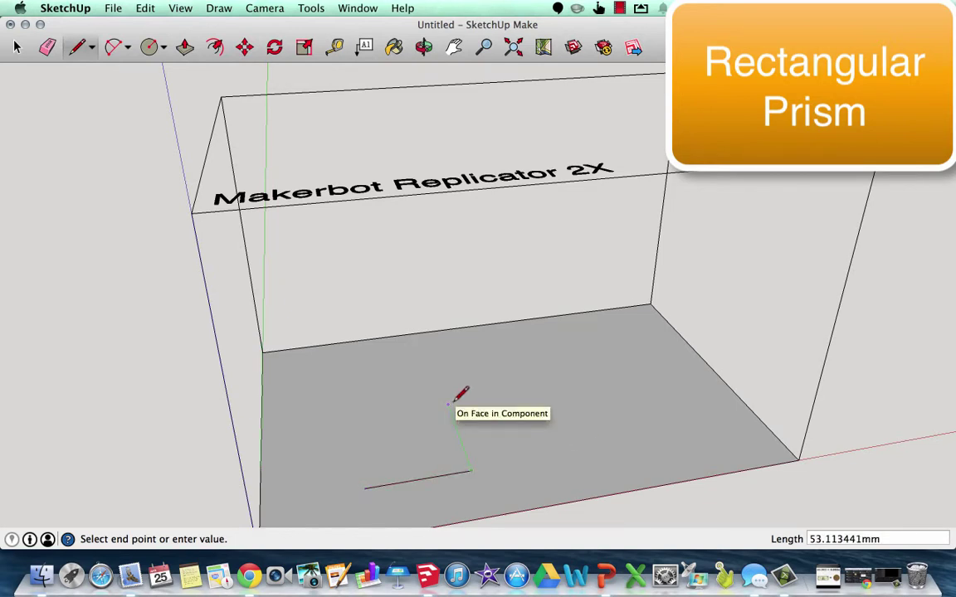
# Complete the base rectangle on the floor with 20 mm side edges and an opposite 50 mm edge
pyautogui.write('50')
pyautogui.press('Return')
pyautogui.write('20')
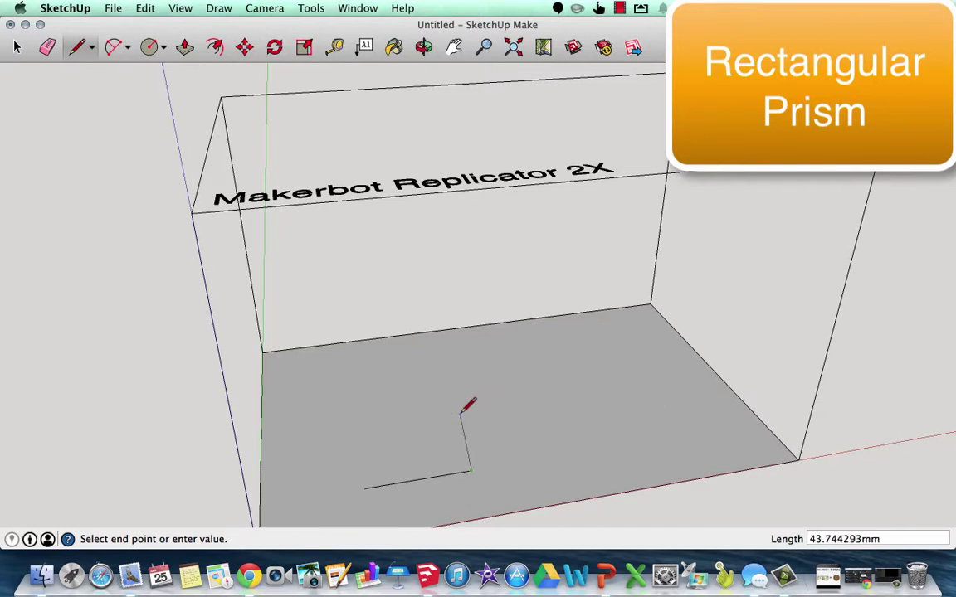
pyautogui.write('20')
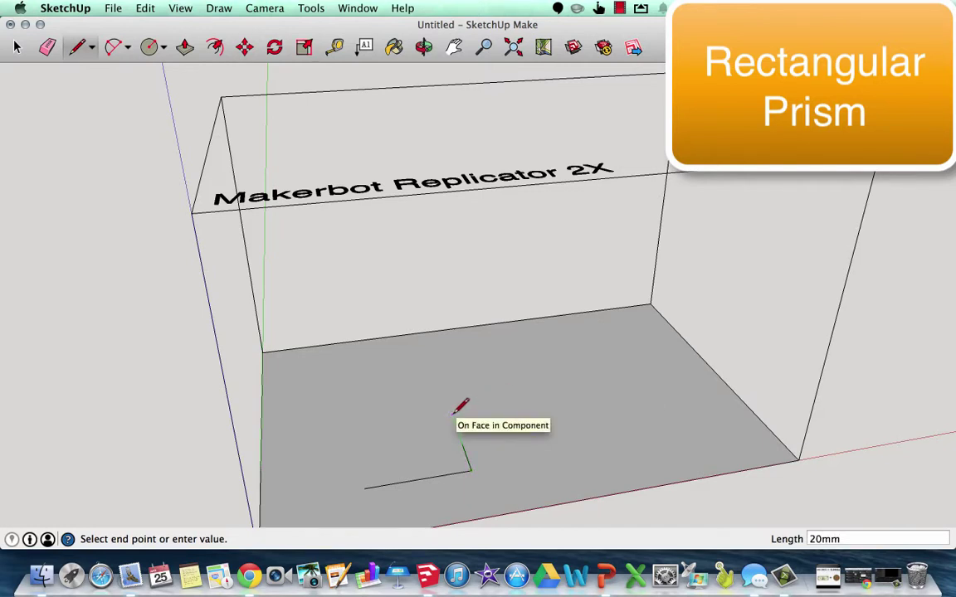
pyautogui.write('50')
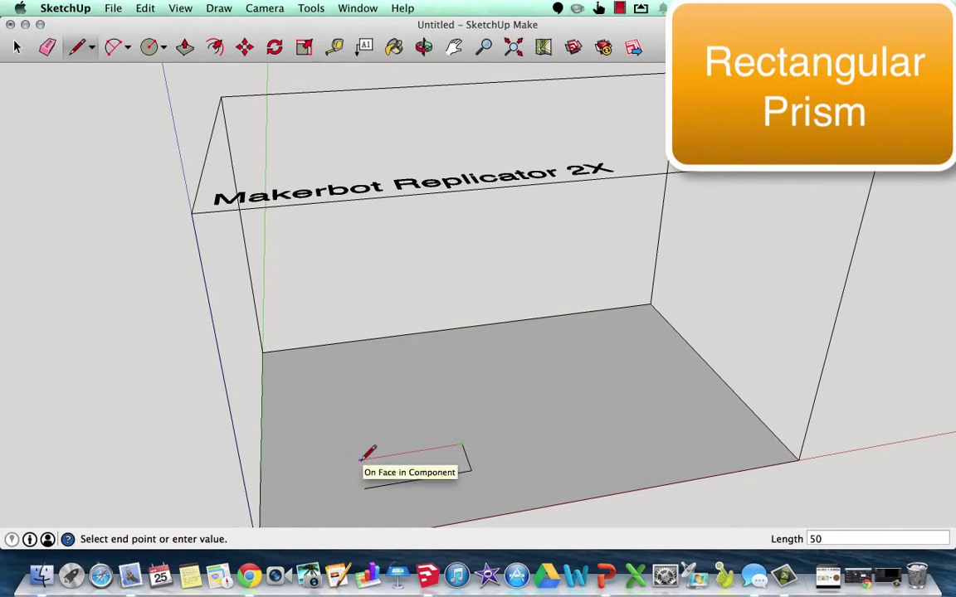
pyautogui.press('Return')
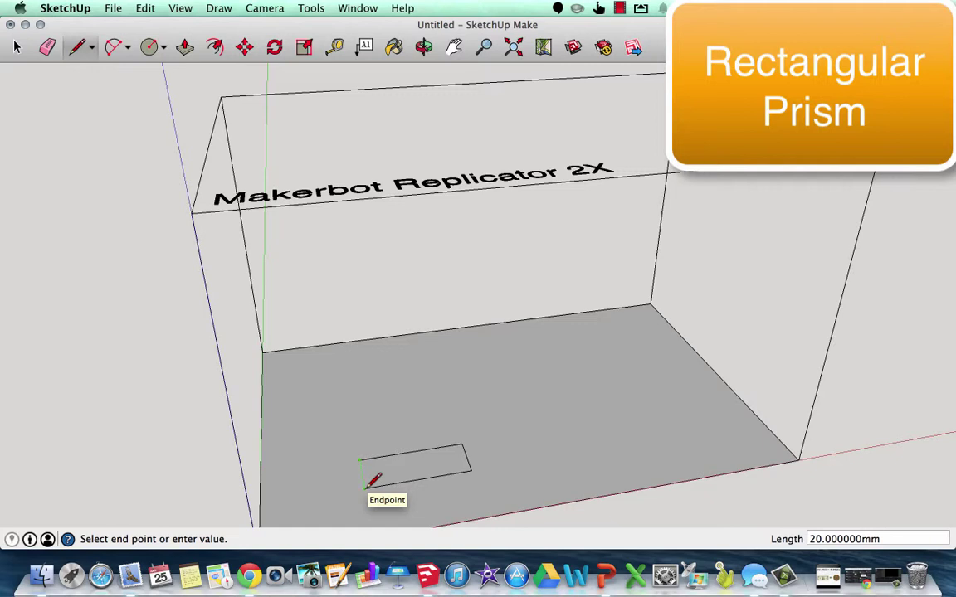
pyautogui.click(374, 480)
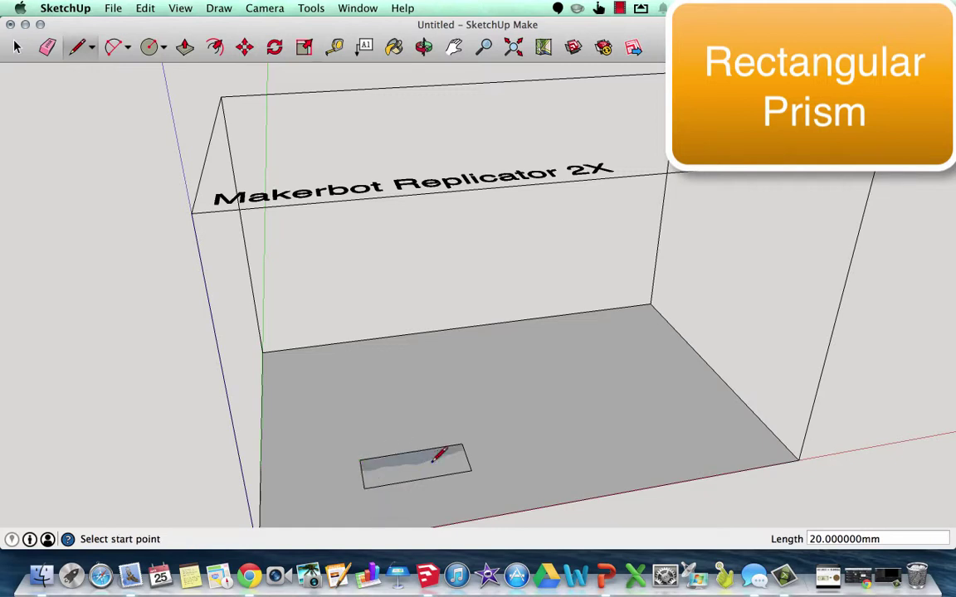
# Draw an upright end face 20 mm wide and 30 mm high on one short edge of the base
pyautogui.scroll(3, 383, 483)
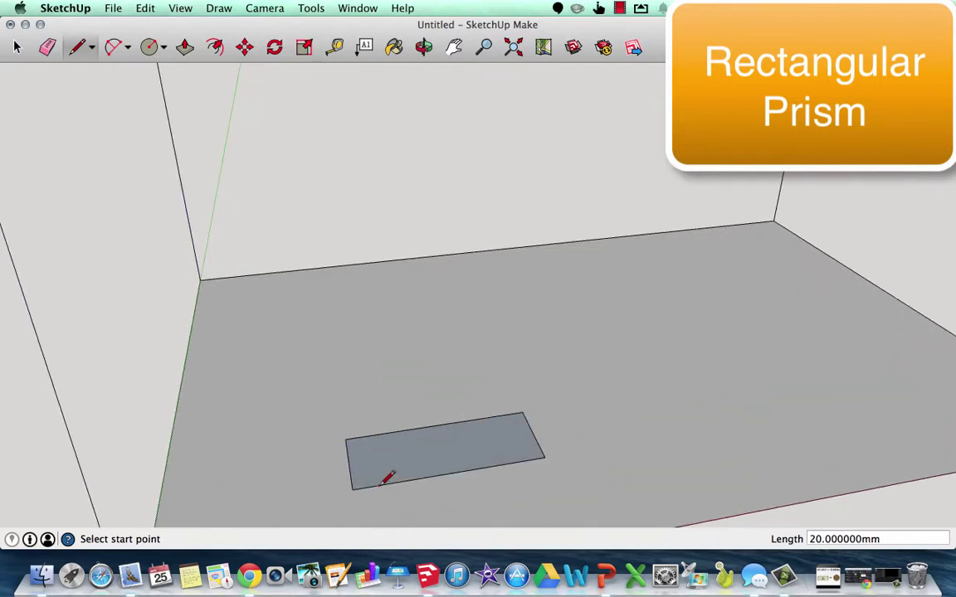
pyautogui.click(523, 412)
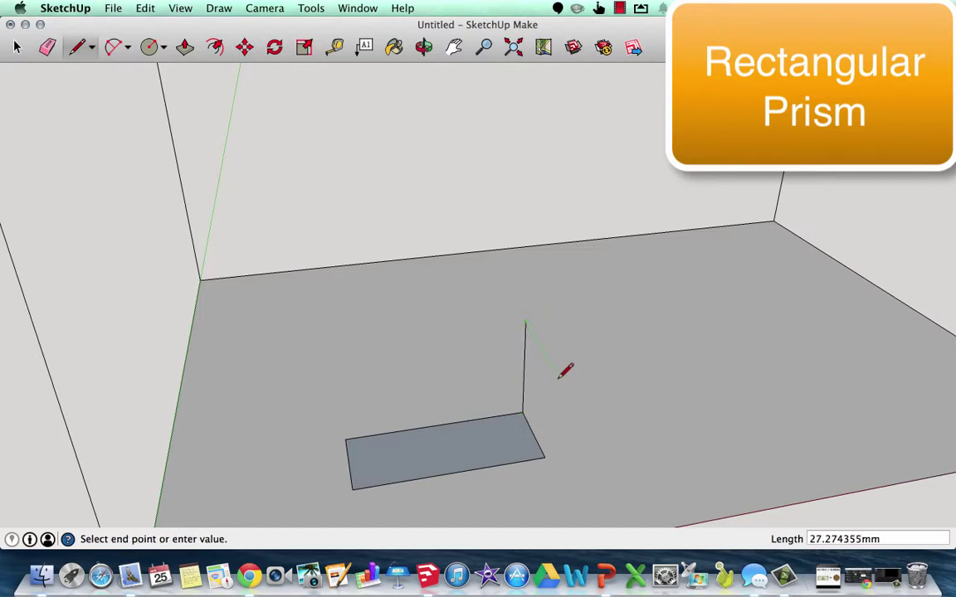
pyautogui.write('20')
pyautogui.press('Return')
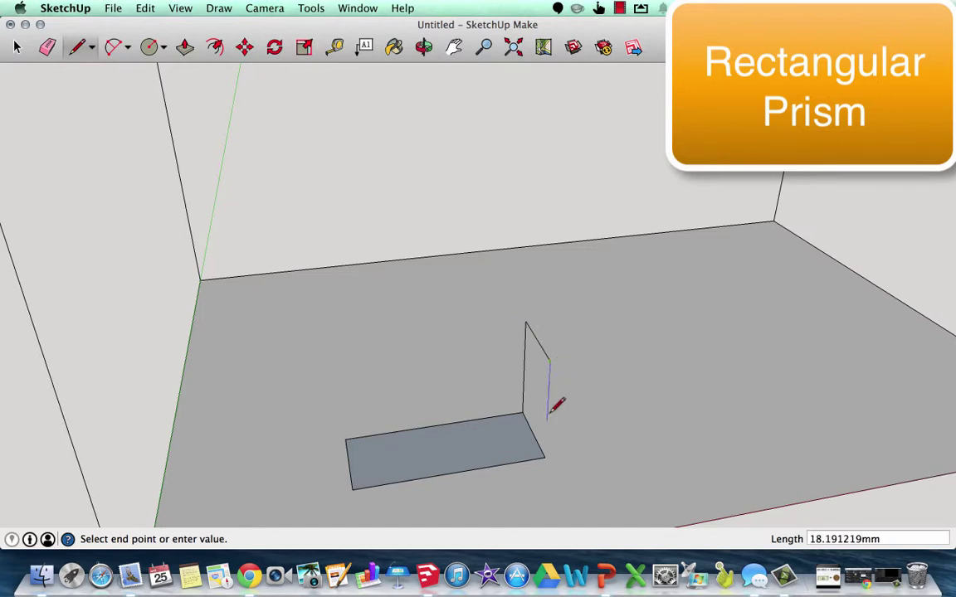
pyautogui.click(546, 454)
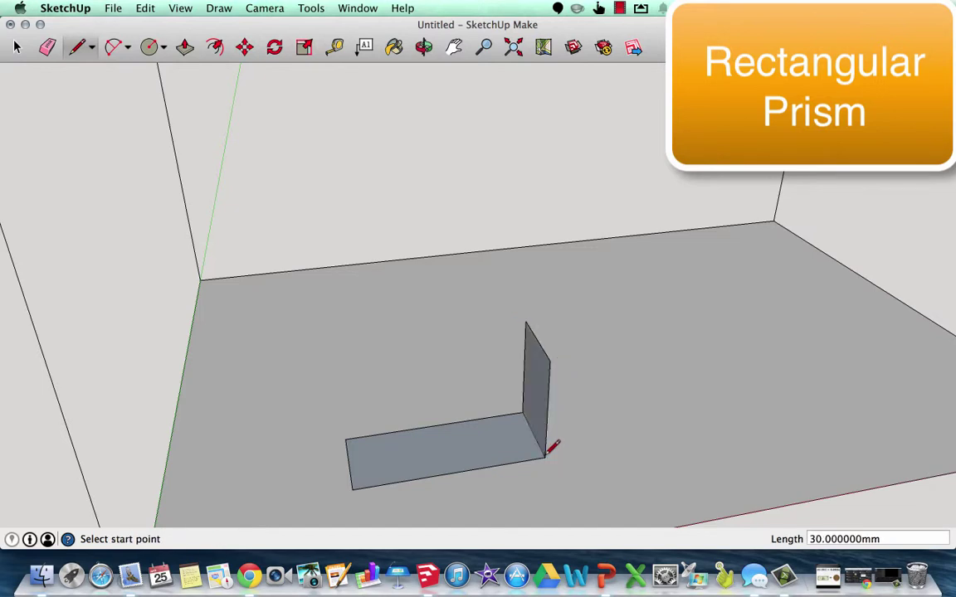
pyautogui.click(347, 438)
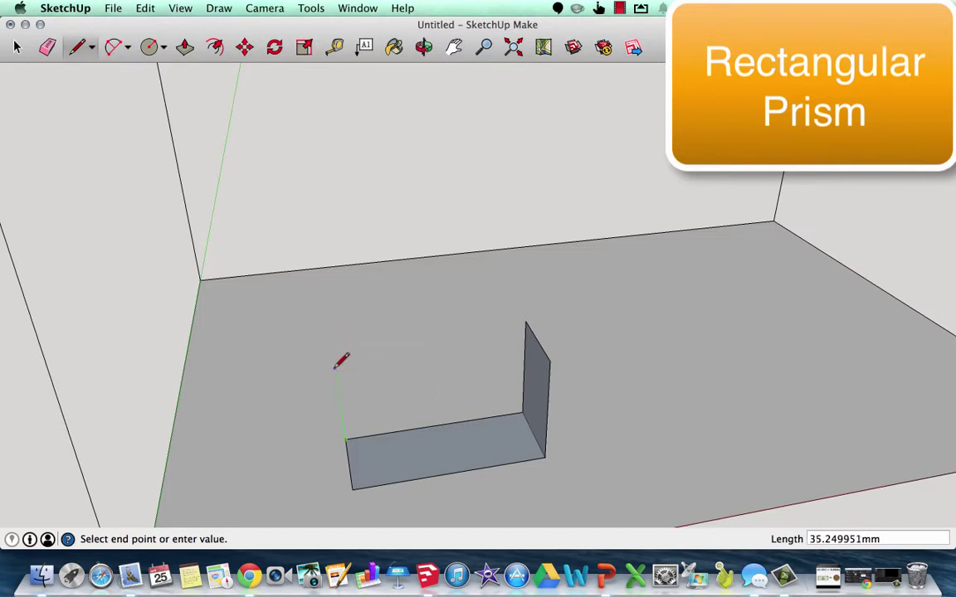
pyautogui.click(338, 374)
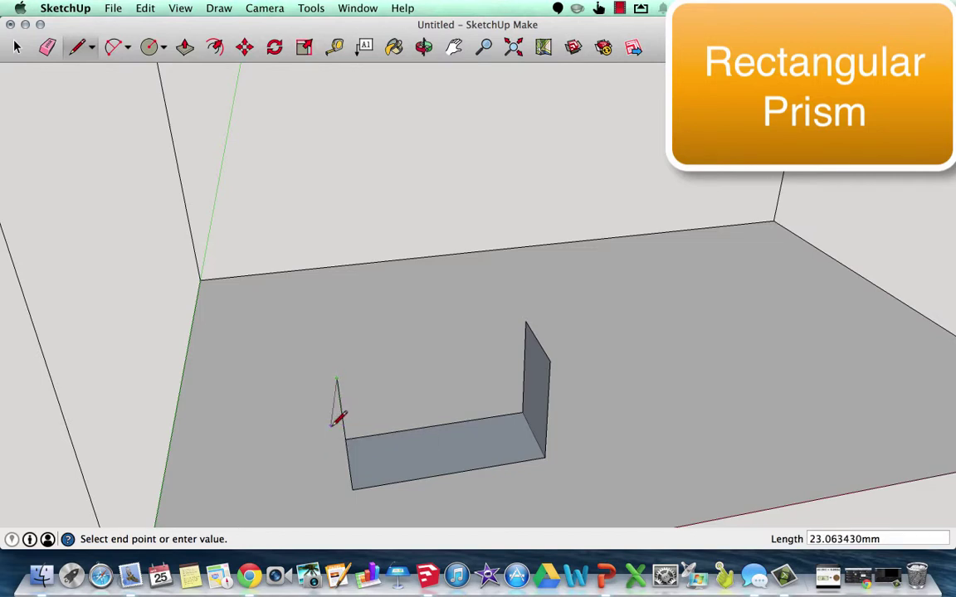
pyautogui.click(424, 48)
pyautogui.moveTo(427, 133)
pyautogui.mouseDown()
pyautogui.moveTo(420, 277)
pyautogui.moveTo(313, 269)
pyautogui.mouseUp()
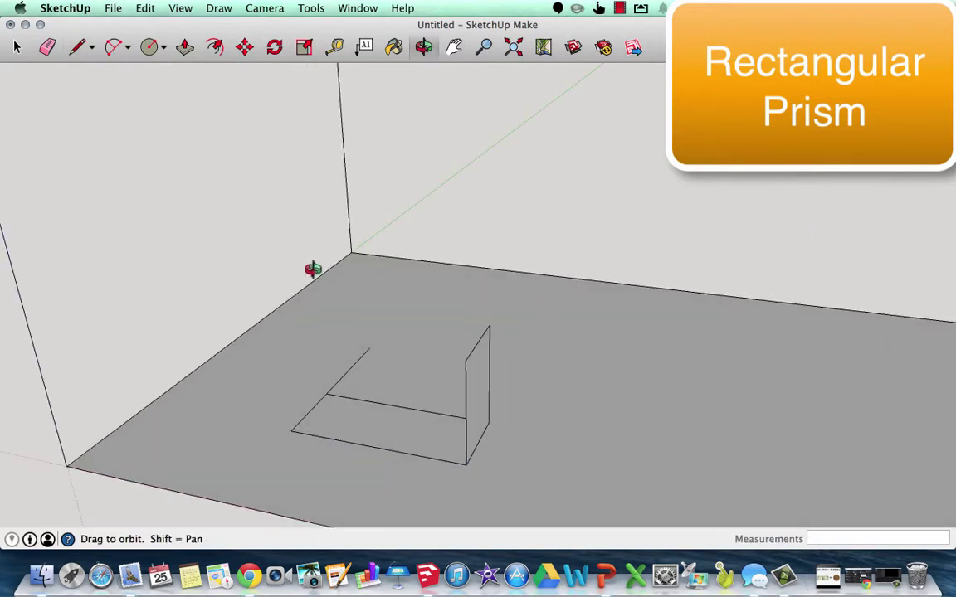
pyautogui.click(28, 48)
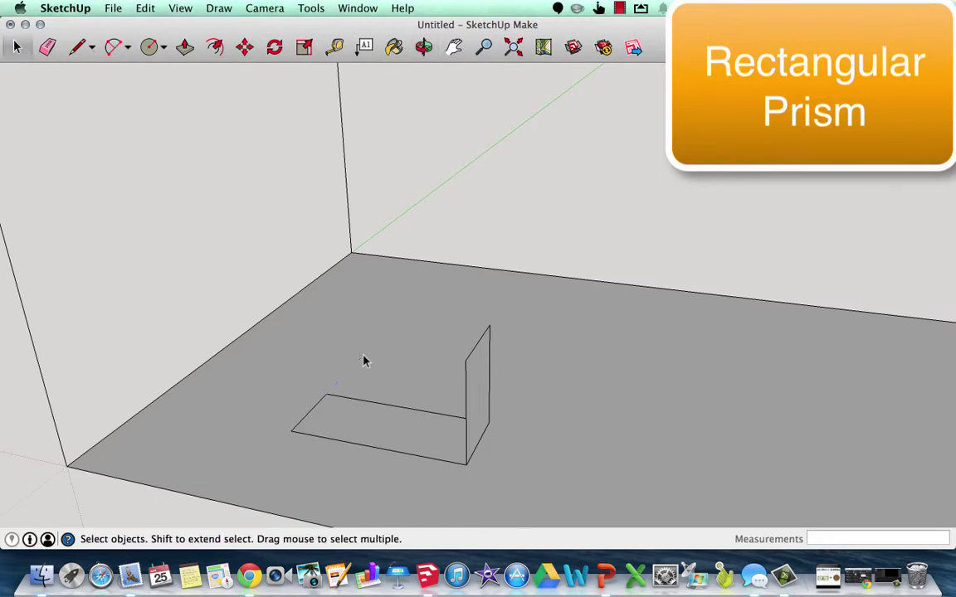
# Draw a matching upright end face, 30 mm high and 20 mm wide, on the base's other short edge
pyautogui.click(78, 48)
pyautogui.click(328, 396)
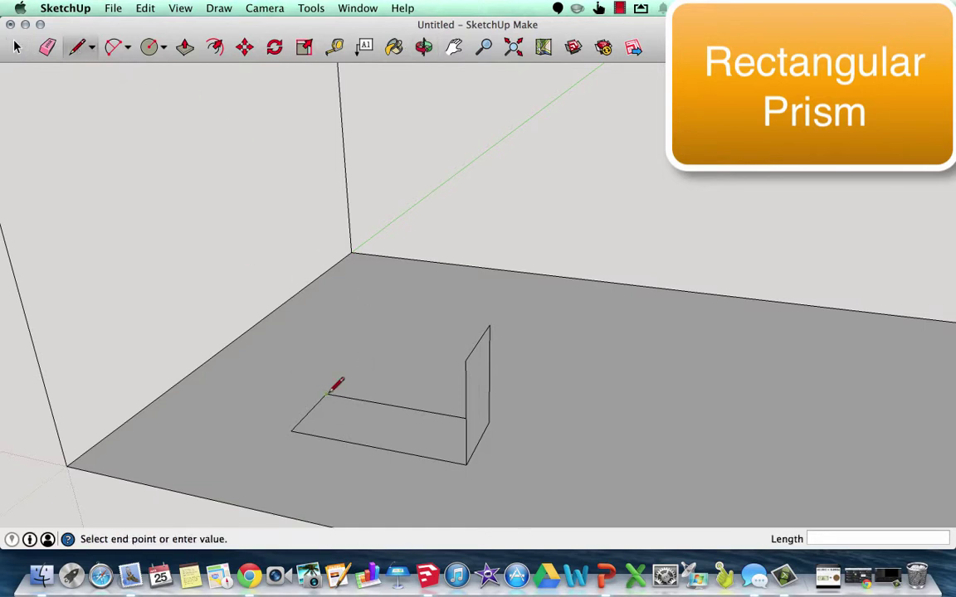
pyautogui.click(317, 305)
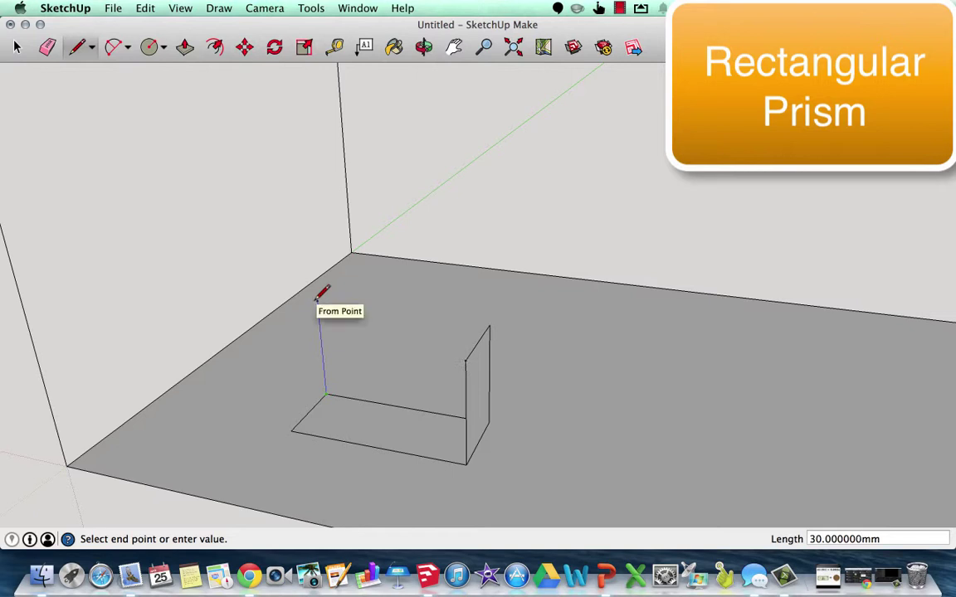
pyautogui.click(280, 330)
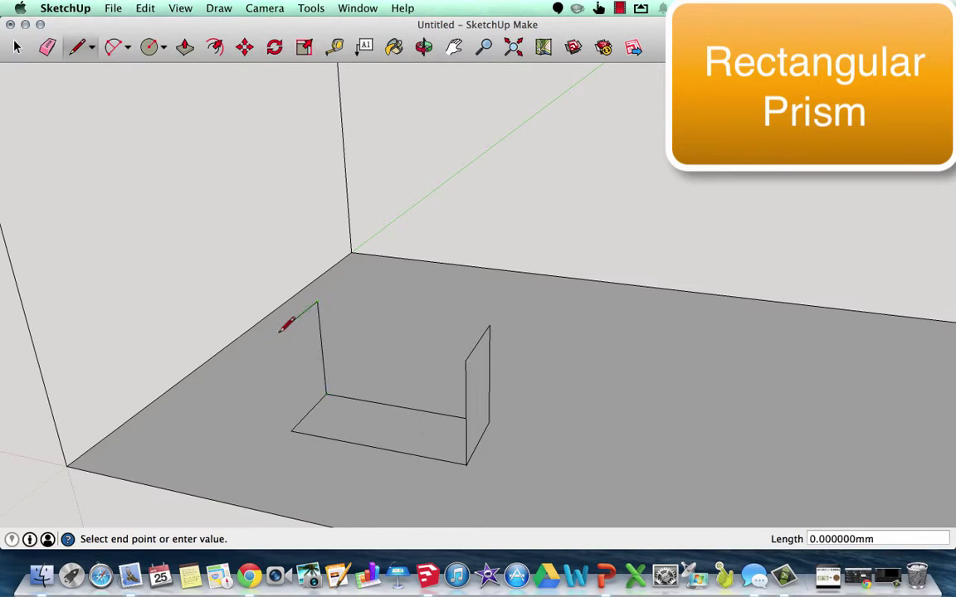
pyautogui.click(291, 430)
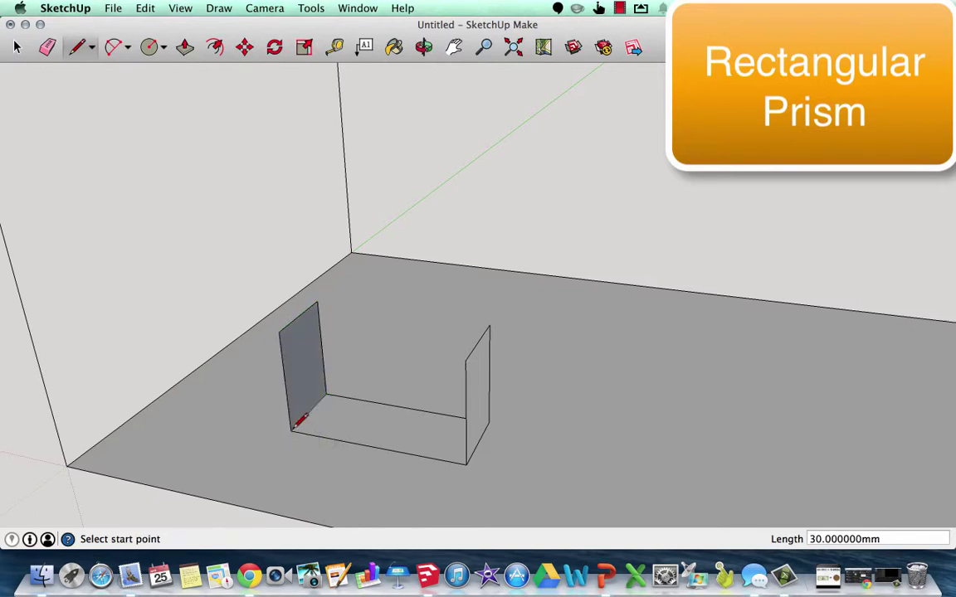
# Close the long sides and top of the prism by joining the end faces' upper corners with 50 mm edges
pyautogui.click(280, 334)
pyautogui.click(466, 360)
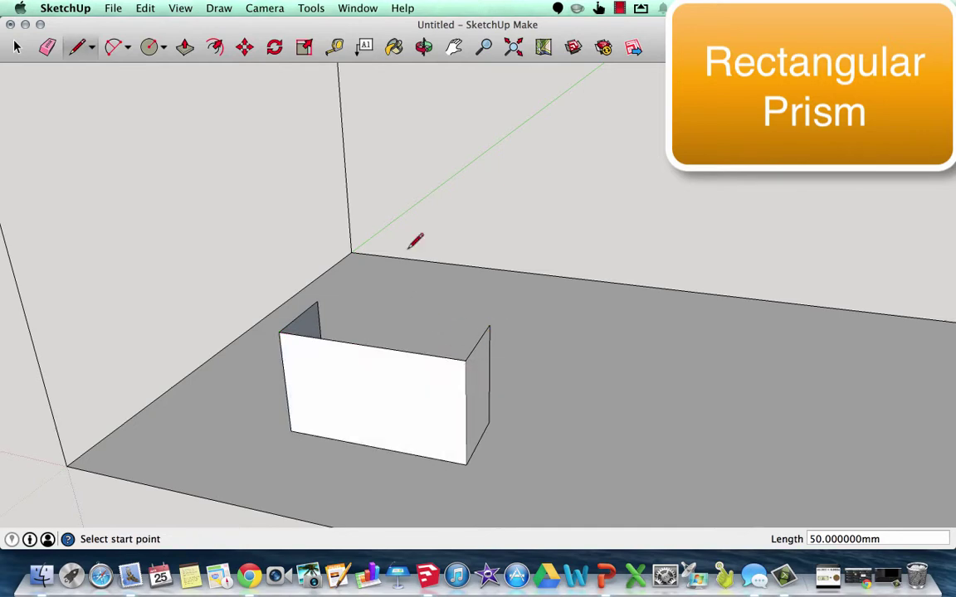
pyautogui.click(423, 47)
pyautogui.moveTo(487, 336); pyautogui.dragTo(342, 359)
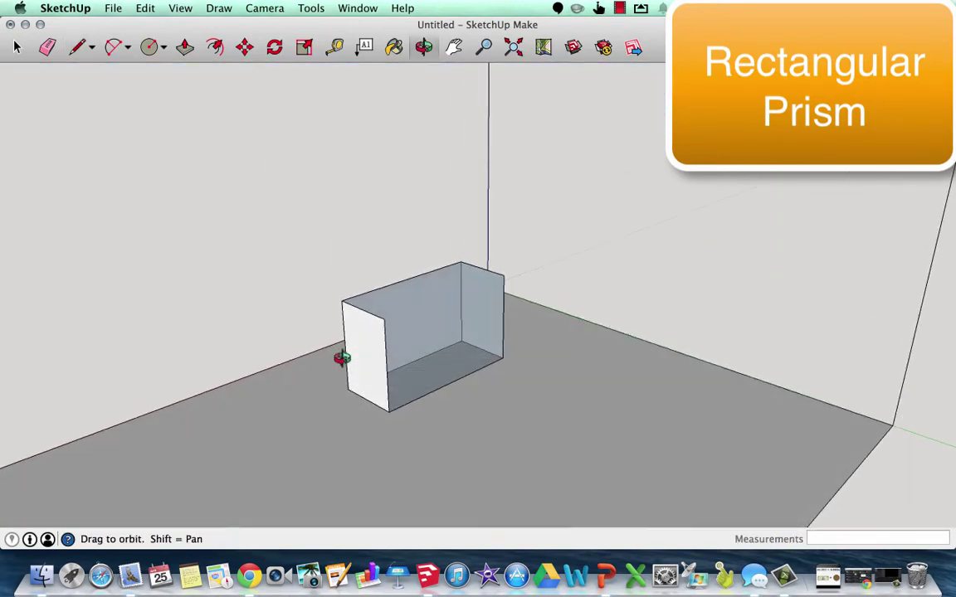
pyautogui.click(77, 47)
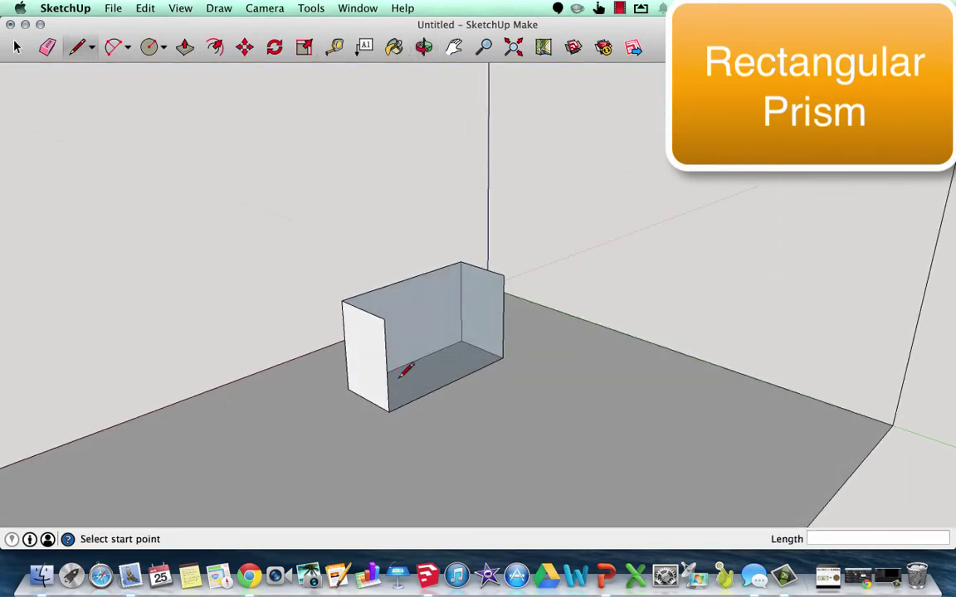
pyautogui.click(386, 319)
pyautogui.click(502, 274)
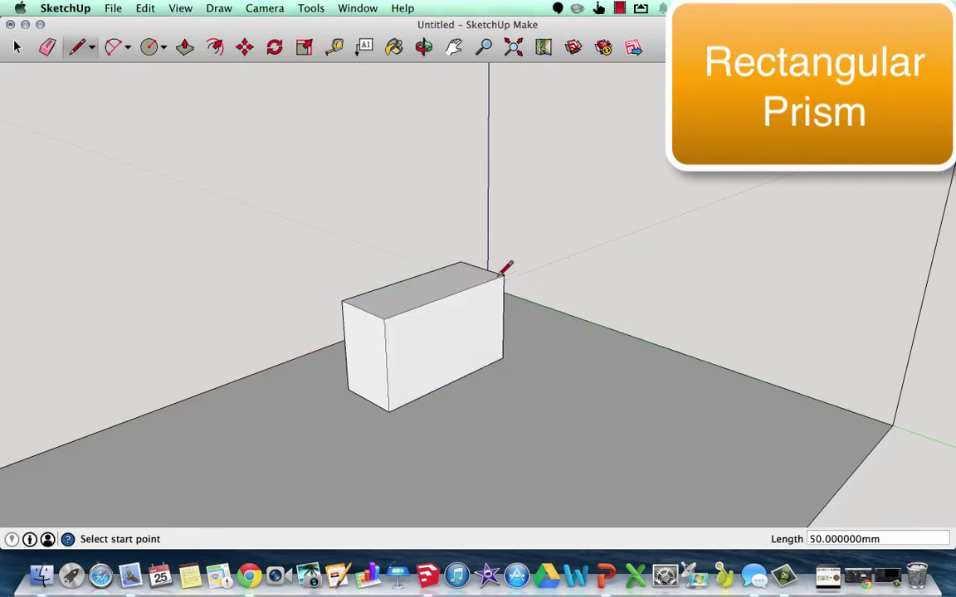
# Paint the prism's top face with the blue material from the Translucent collection at 50% opacity
pyautogui.click(423, 47)
pyautogui.moveTo(419, 133); pyautogui.dragTo(400, 358)
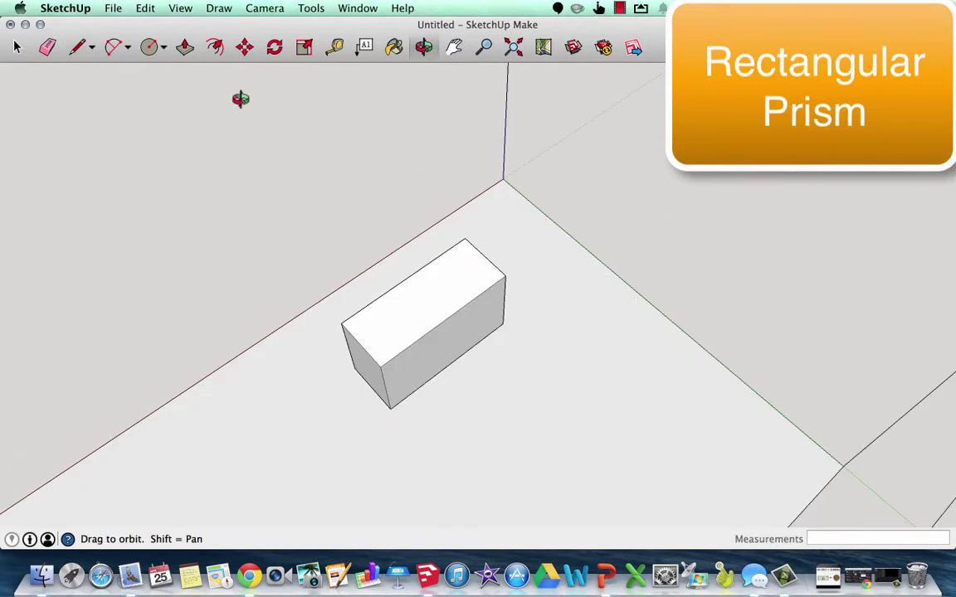
pyautogui.click(394, 47)
pyautogui.click(277, 270)
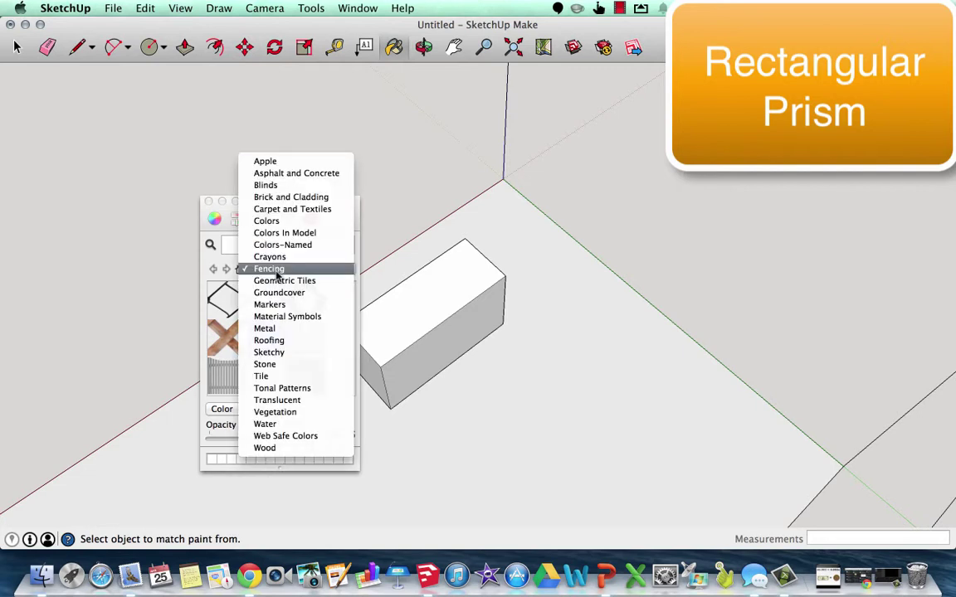
pyautogui.click(277, 400)
pyautogui.click(264, 297)
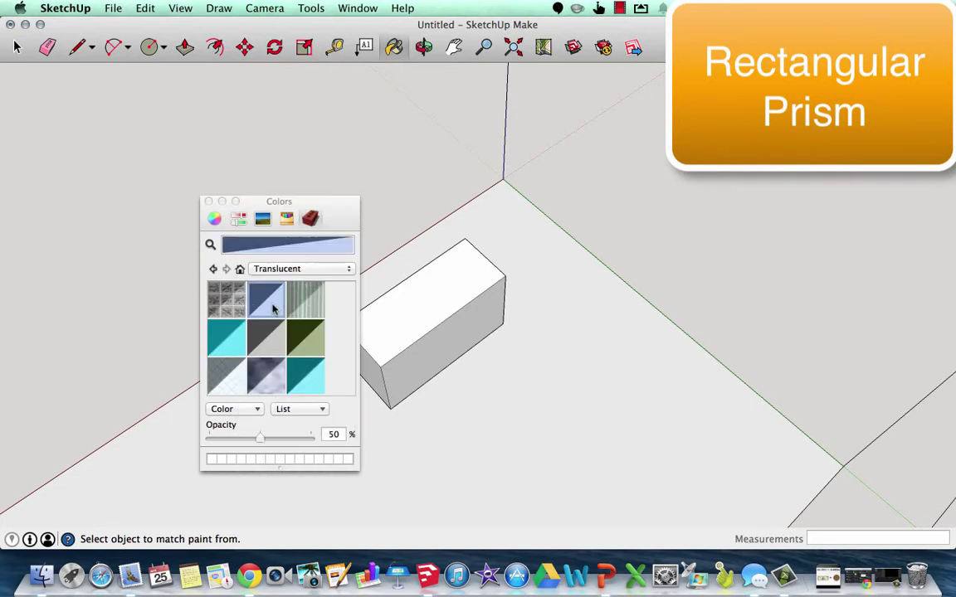
pyautogui.click(437, 302)
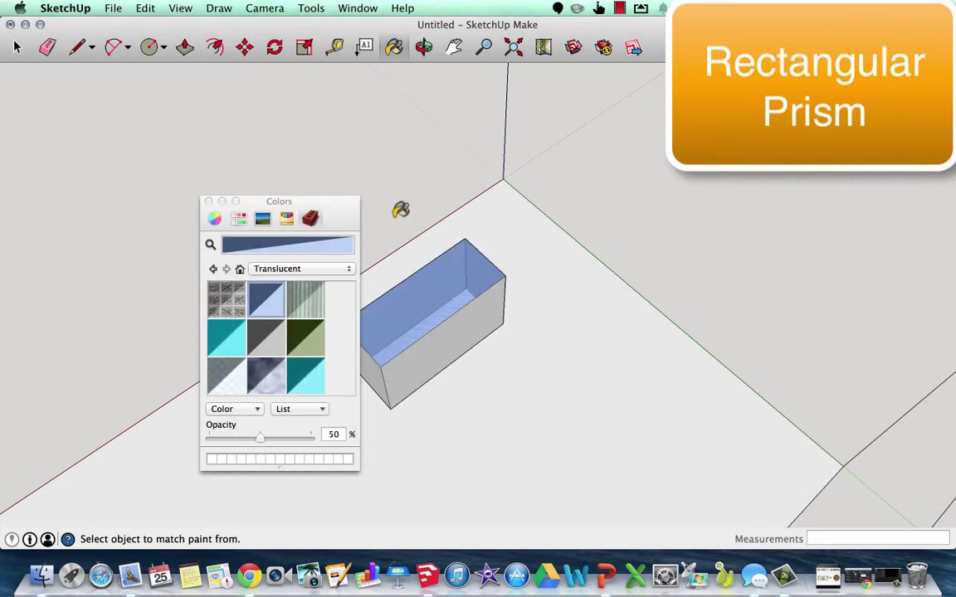
# Close the material palette and remove the prism's top face, leaving the box open
pyautogui.click(208, 201)
pyautogui.press('space')
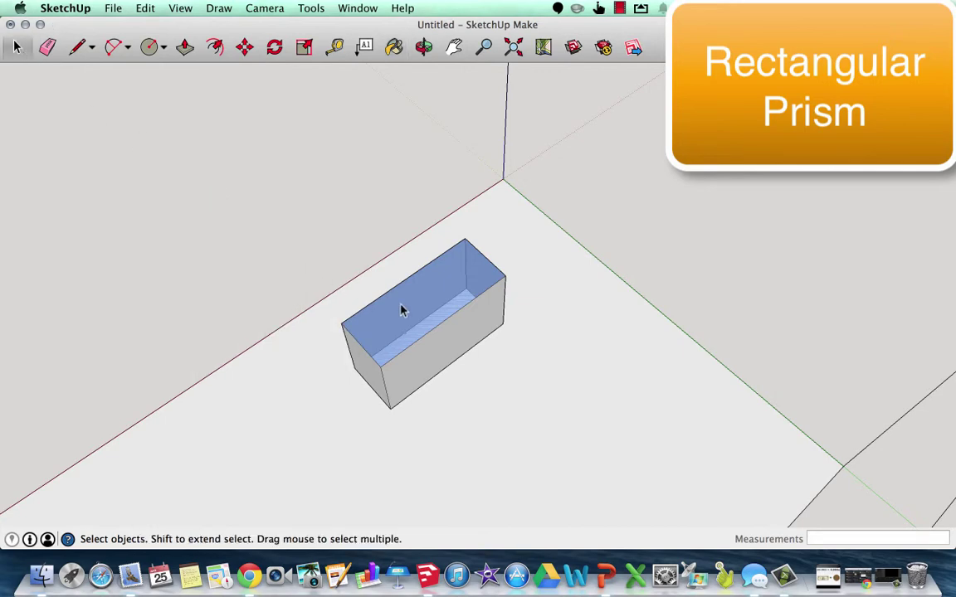
pyautogui.press('super+z')
# Measure the long bottom edge of the open box with the Tape Measure tool
pyautogui.click(423, 47)
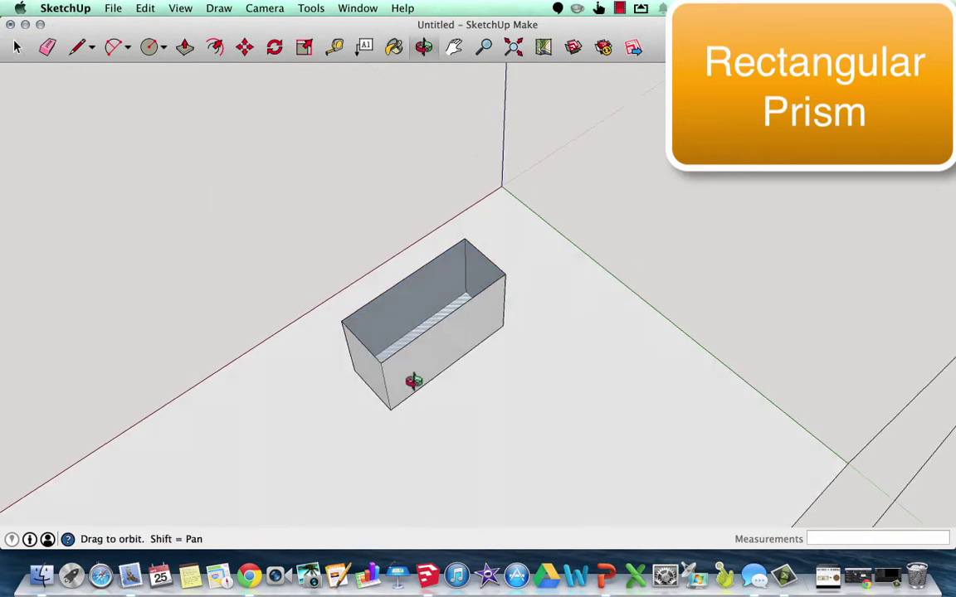
pyautogui.moveTo(412, 384); pyautogui.dragTo(552, 230)
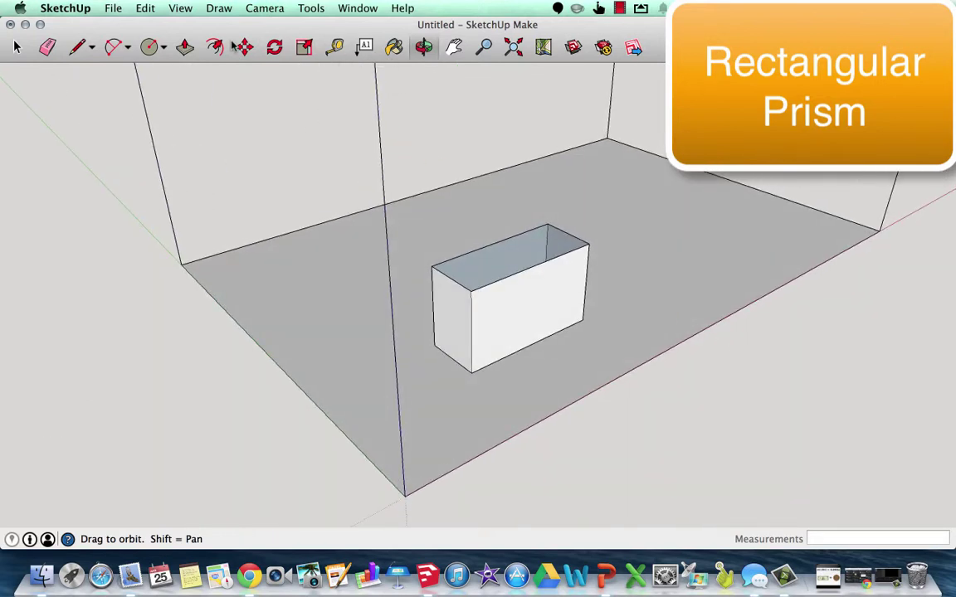
pyautogui.click(335, 46)
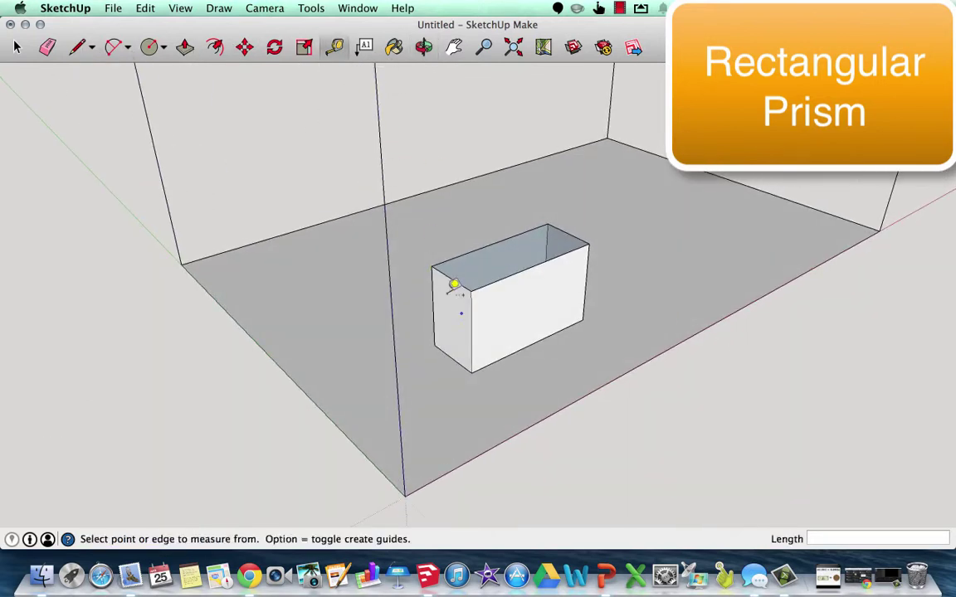
pyautogui.click(477, 363)
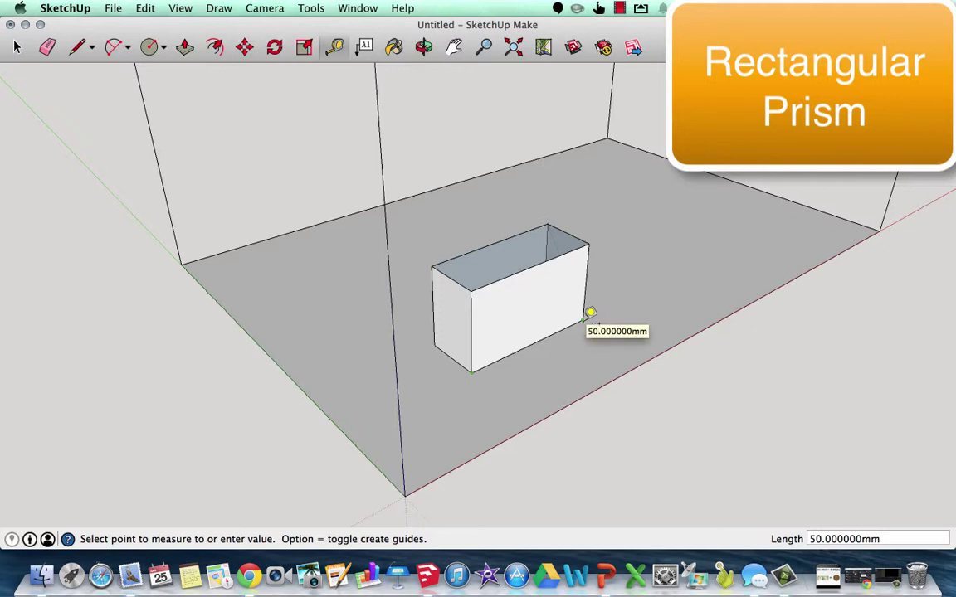
pyautogui.click(589, 311)
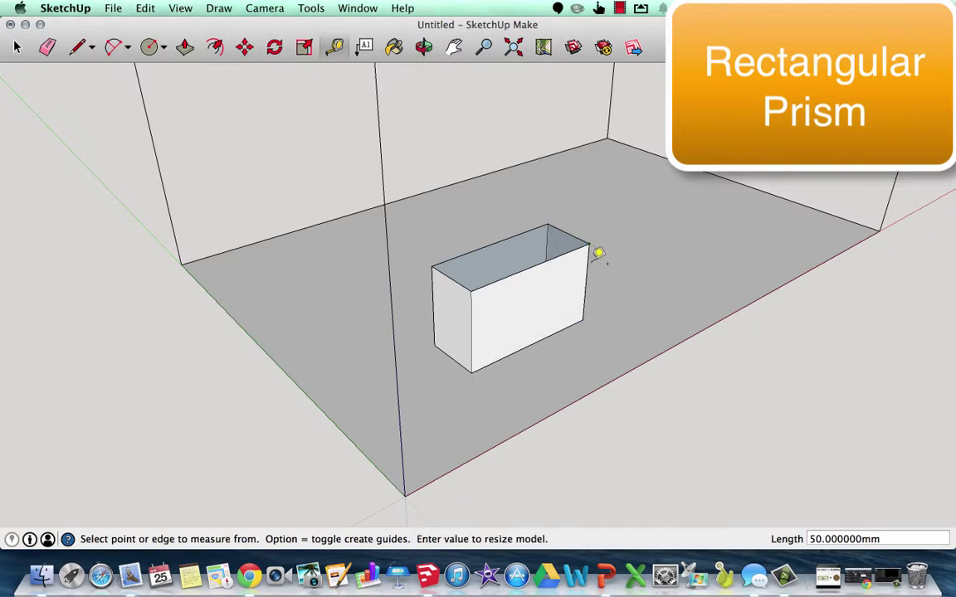
# Measure the open box's vertical corner edge and its short top edge with the Tape Measure tool
pyautogui.click(596, 314)
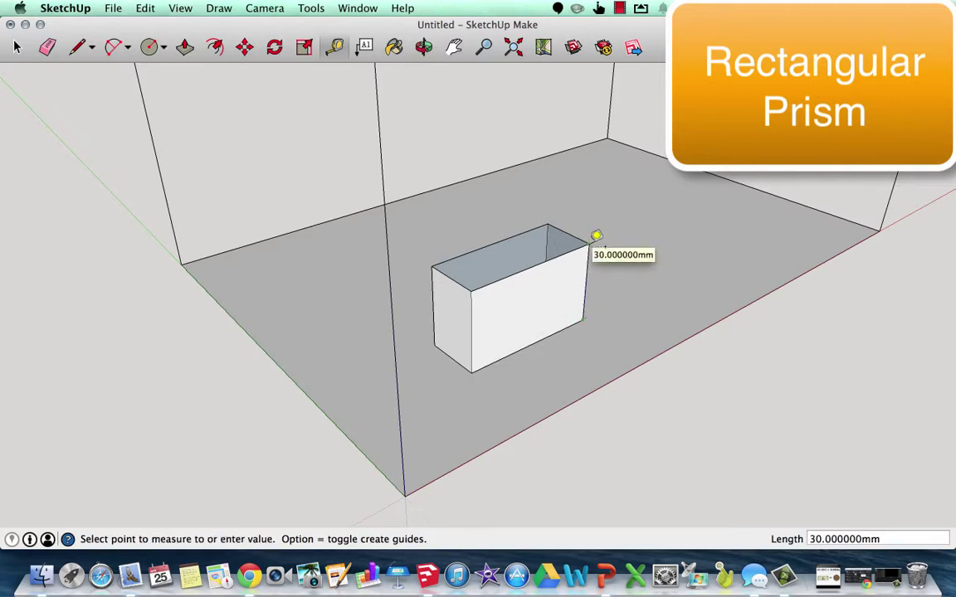
pyautogui.click(596, 236)
pyautogui.click(556, 215)
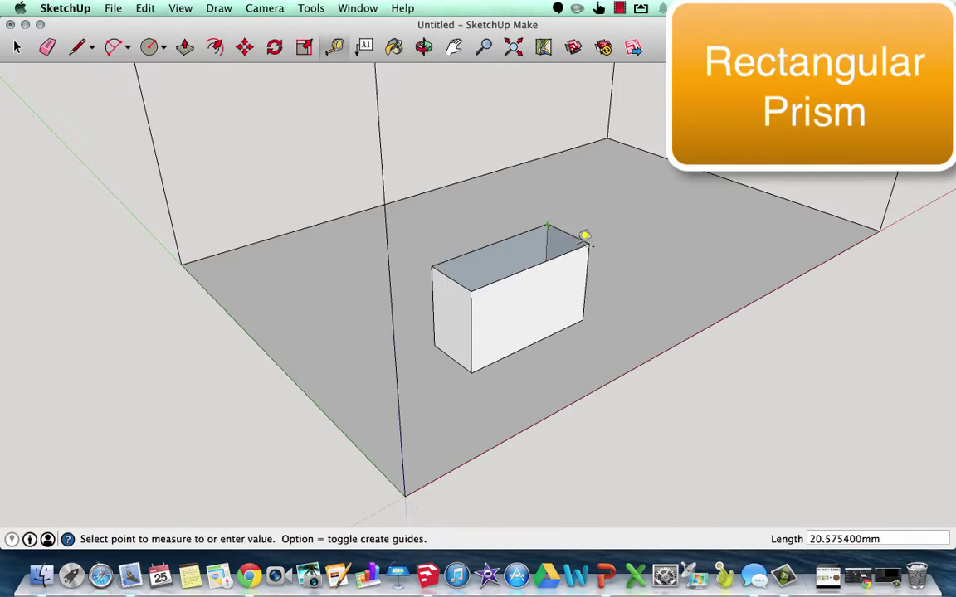
pyautogui.click(595, 237)
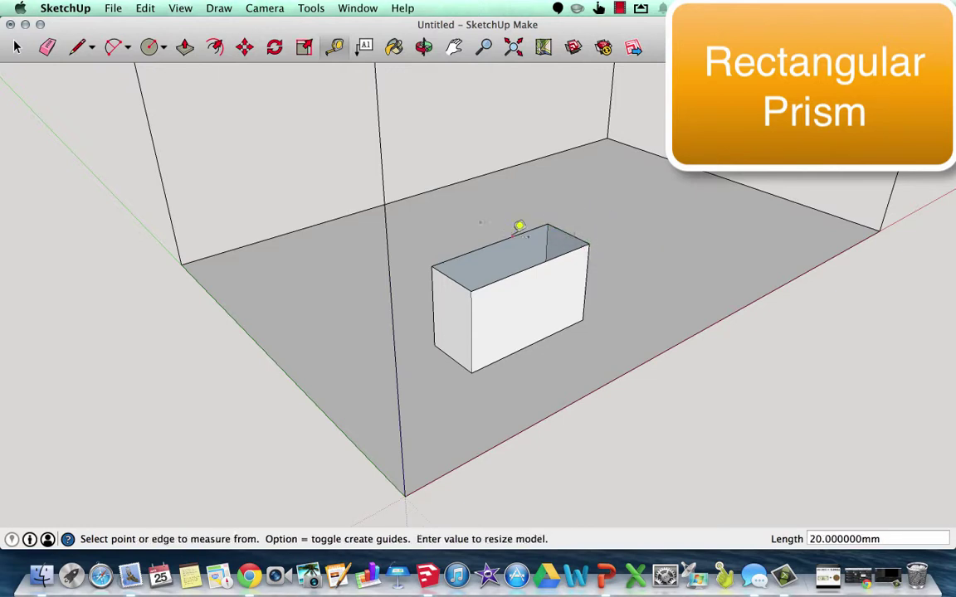
# Outline a 3 mm wide strip on the ground along one long bottom edge of the open box
pyautogui.click(454, 48)
pyautogui.scroll(5, 461, 340)
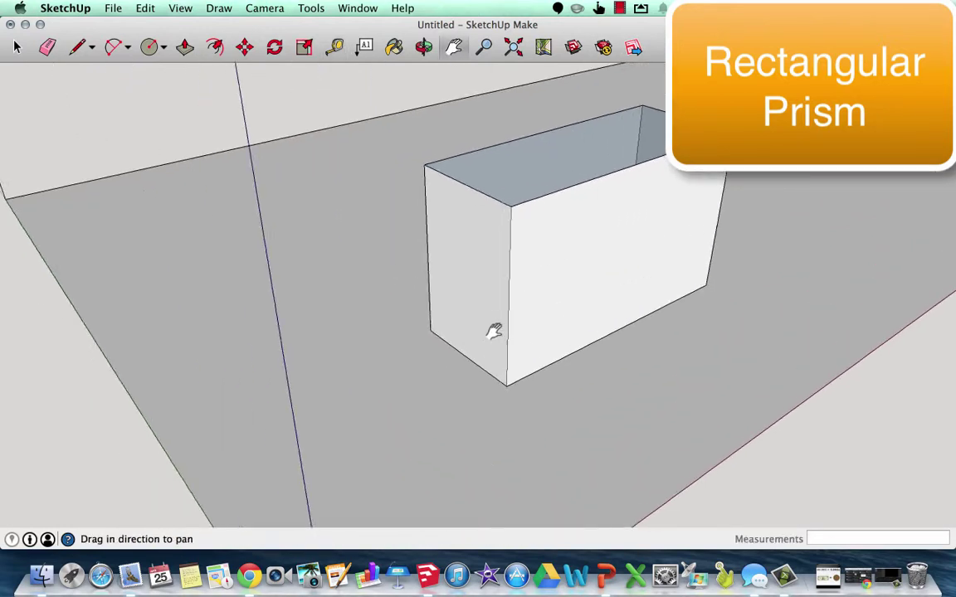
pyautogui.moveTo(494, 332)
pyautogui.mouseDown()
pyautogui.moveTo(539, 354)
pyautogui.moveTo(497, 348)
pyautogui.mouseUp()
pyautogui.click(77, 48)
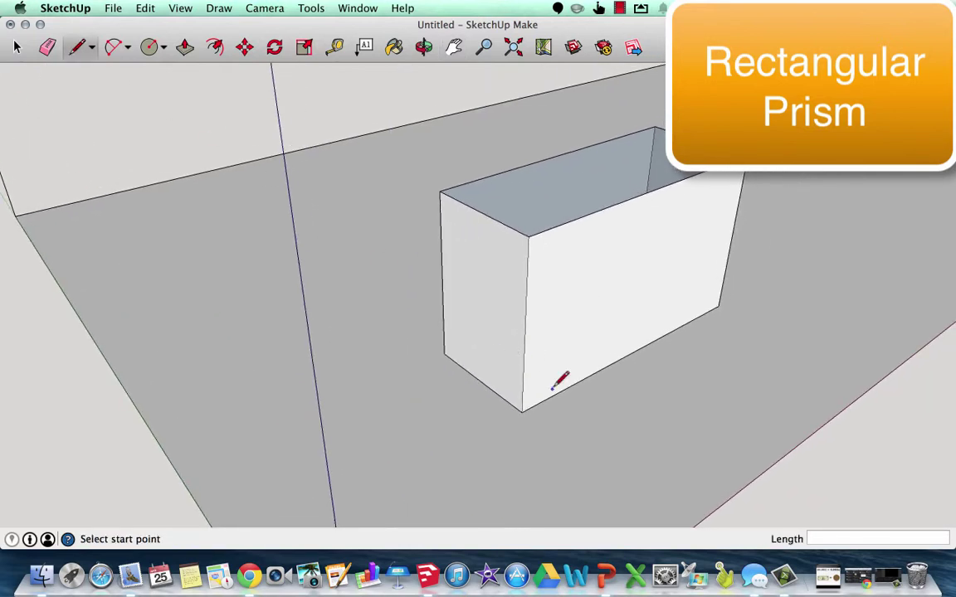
pyautogui.click(522, 410)
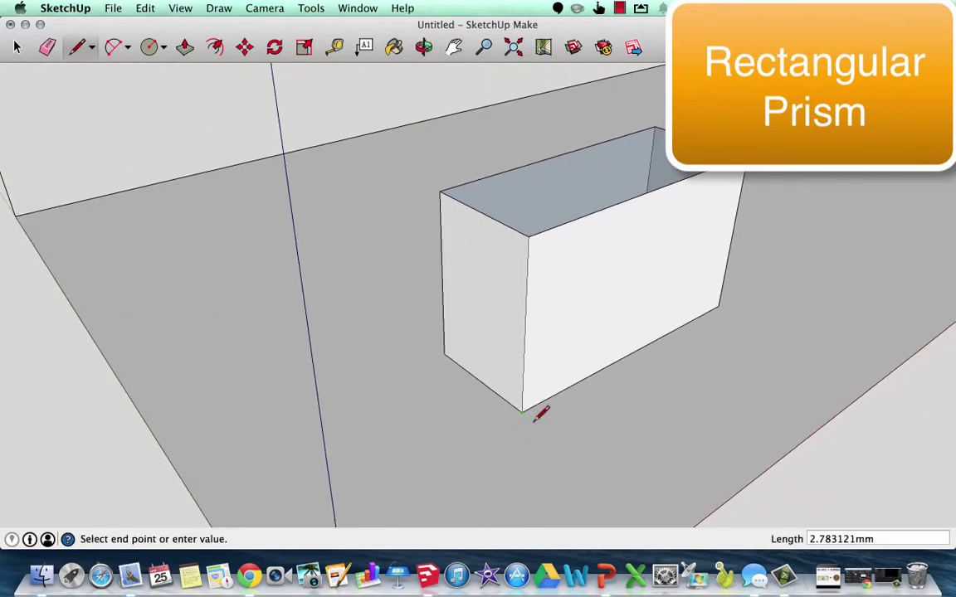
pyautogui.write('3')
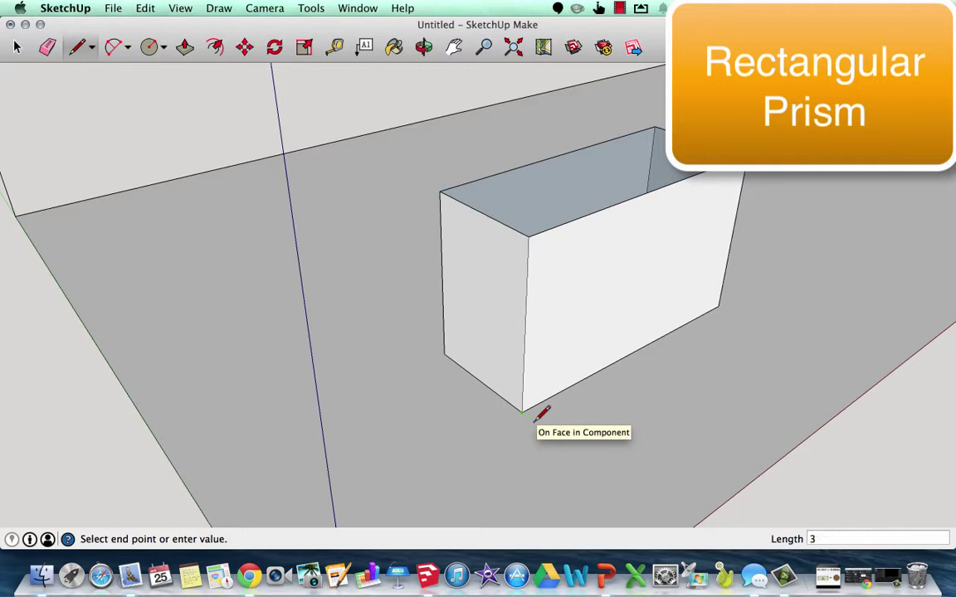
pyautogui.click(731, 313)
pyautogui.click(719, 309)
pyautogui.press('Escape')
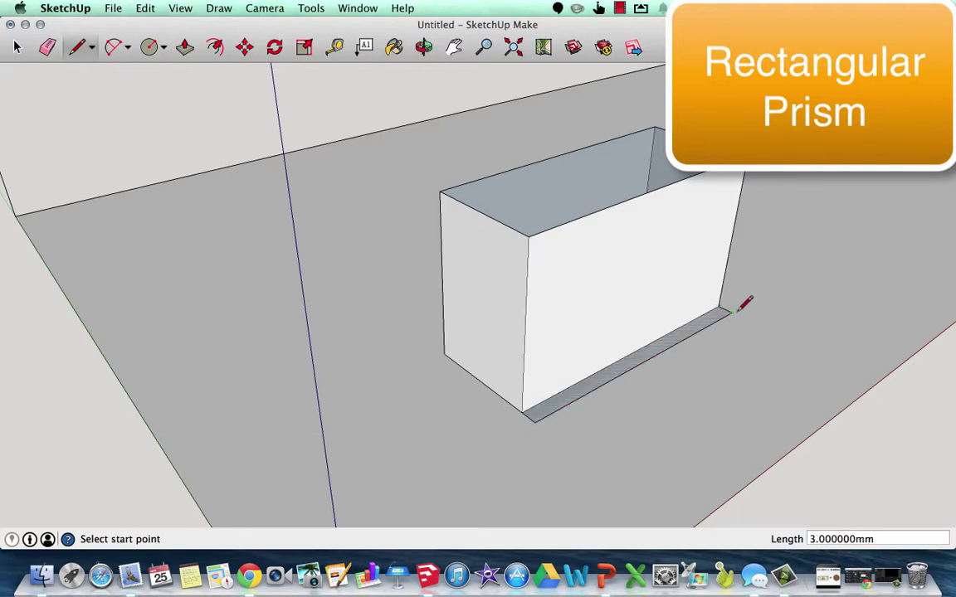
# Draw an upright strip 3 mm wide beside the box's vertical edge, rising from the end of the ground strip
pyautogui.click(731, 312)
pyautogui.click(758, 171)
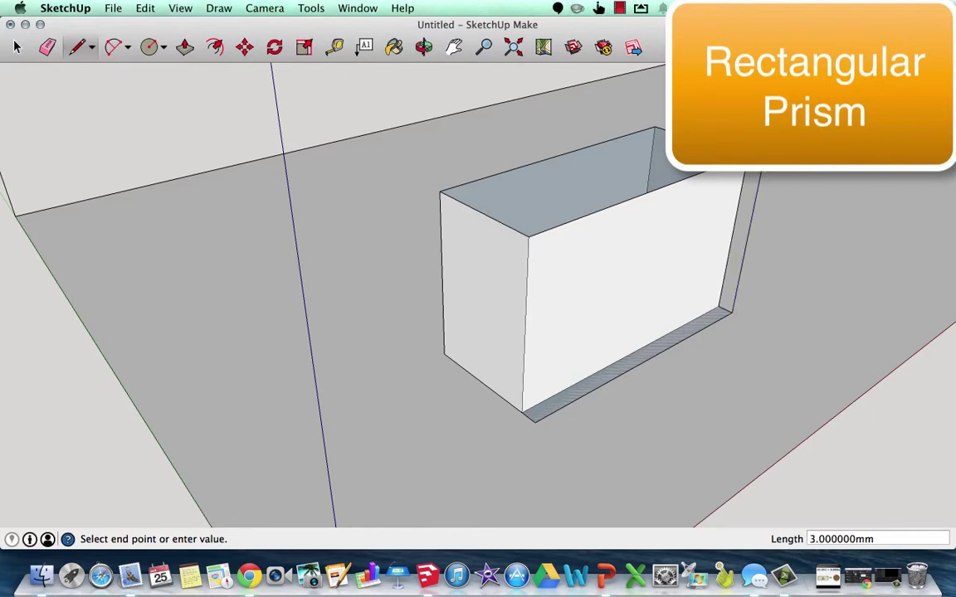
pyautogui.click(744, 171)
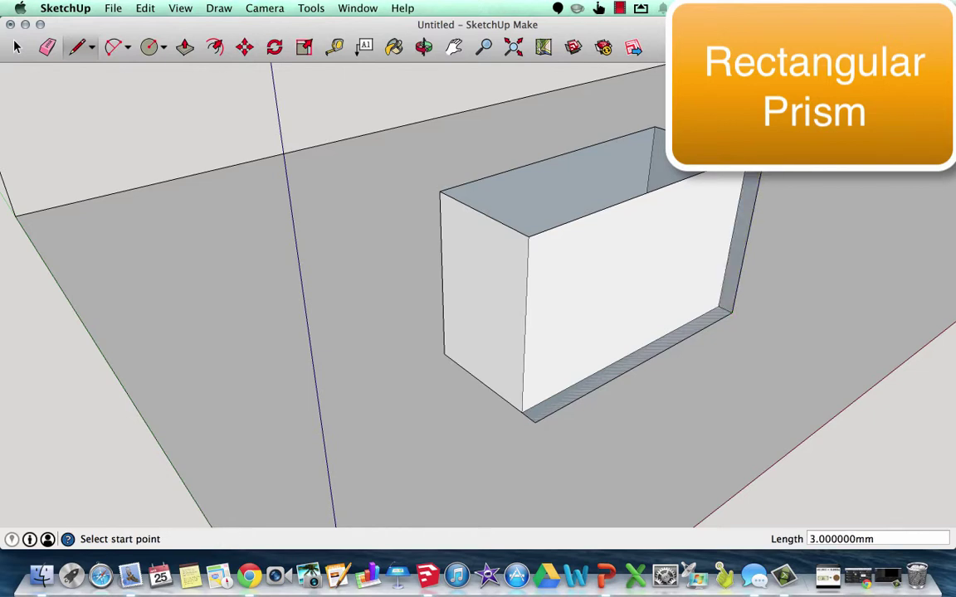
# Outline a 3 mm wide strip along the adjoining short bottom edge with a 23 mm outer line, extended past the far box corner
pyautogui.click(522, 426)
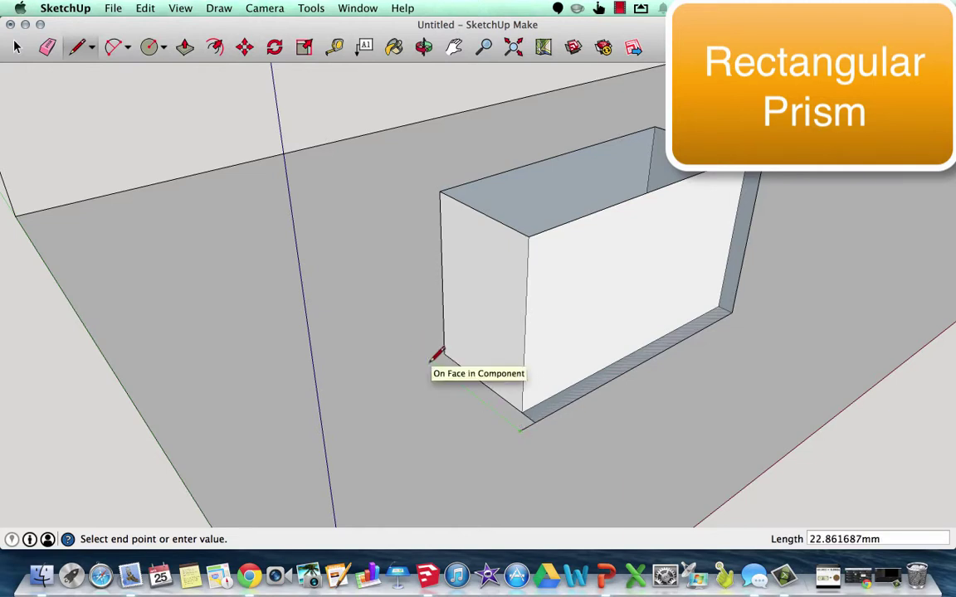
pyautogui.write('23')
pyautogui.press('Return')
pyautogui.write('3')
pyautogui.press('Return')
pyautogui.click(446, 353)
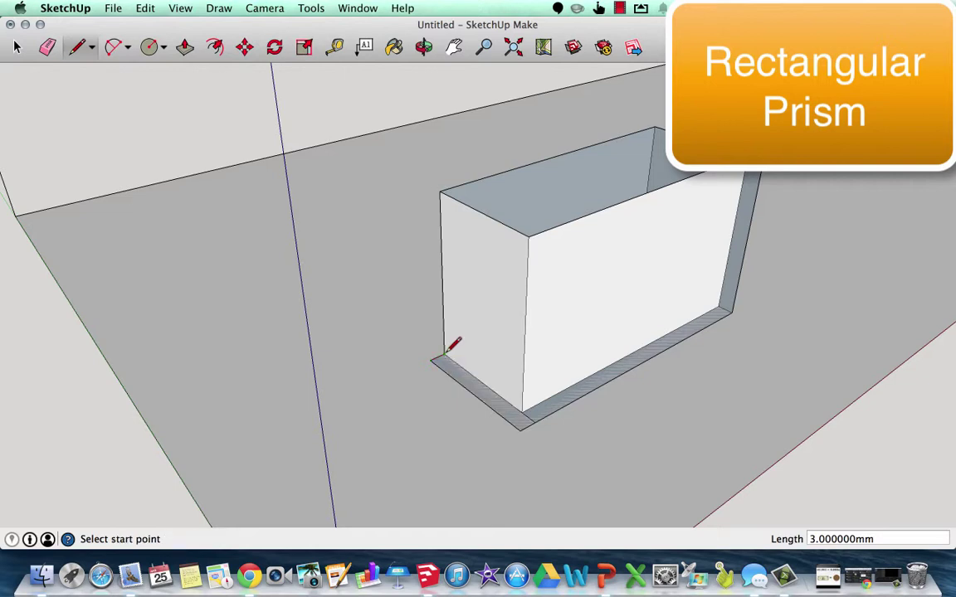
pyautogui.click(433, 363)
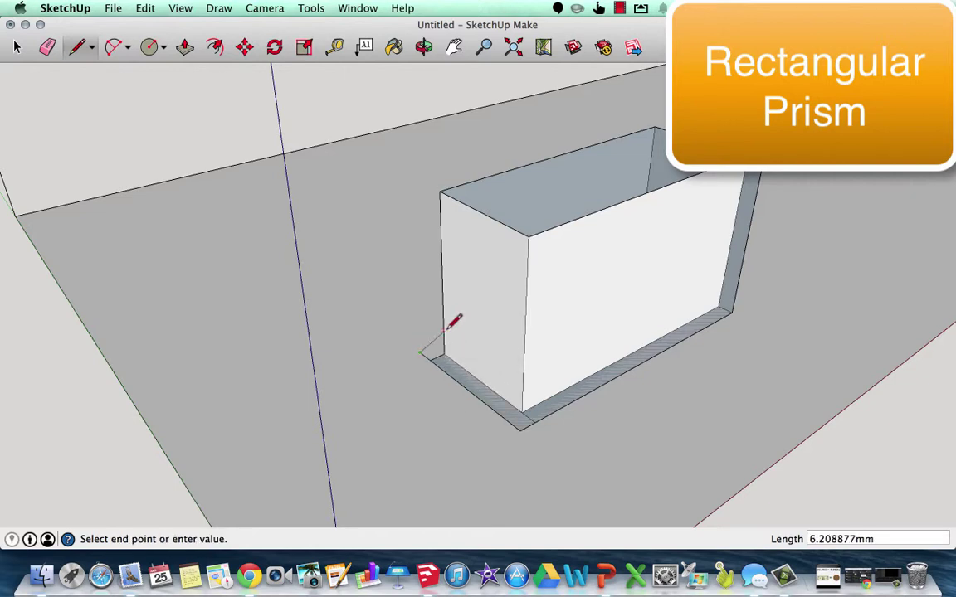
pyautogui.click(423, 46)
pyautogui.moveTo(422, 132); pyautogui.dragTo(935, 254)
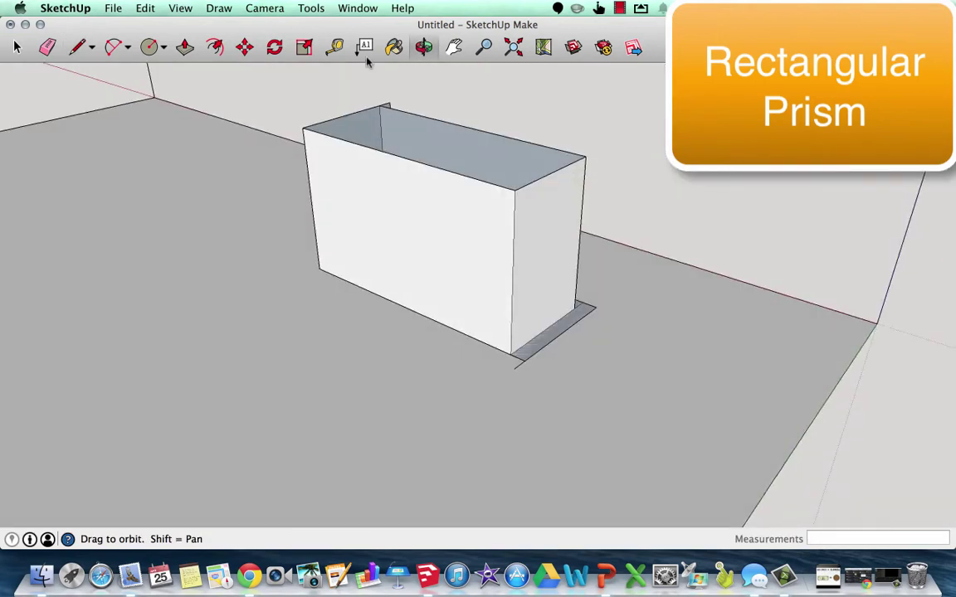
pyautogui.press('l')
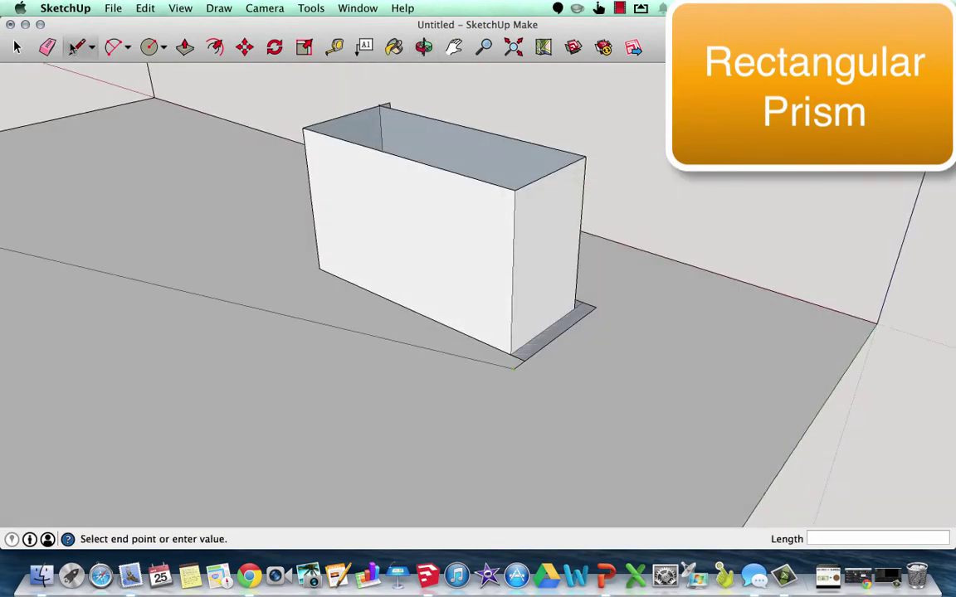
pyautogui.click(514, 363)
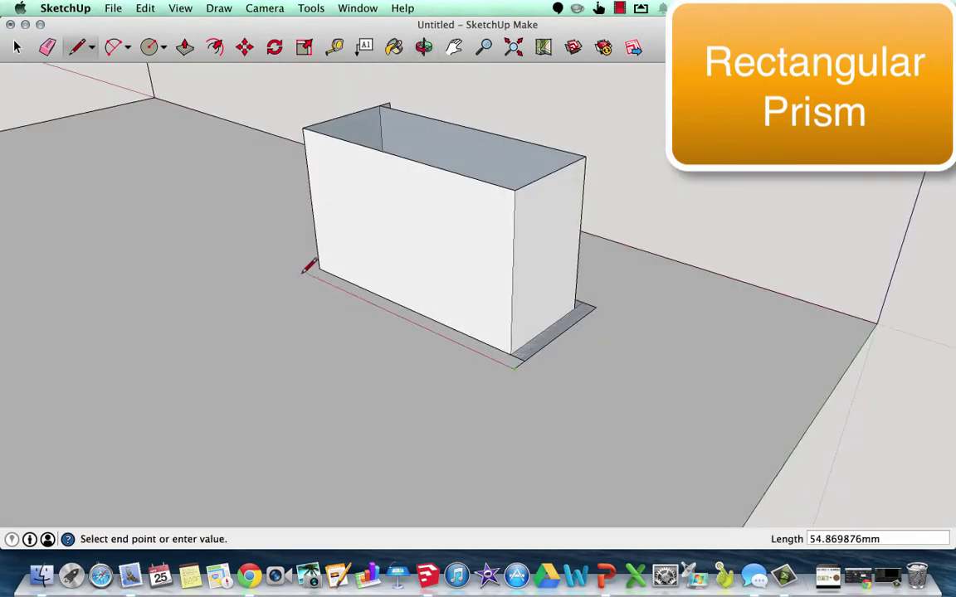
pyautogui.write('26mm')
pyautogui.press('Return')
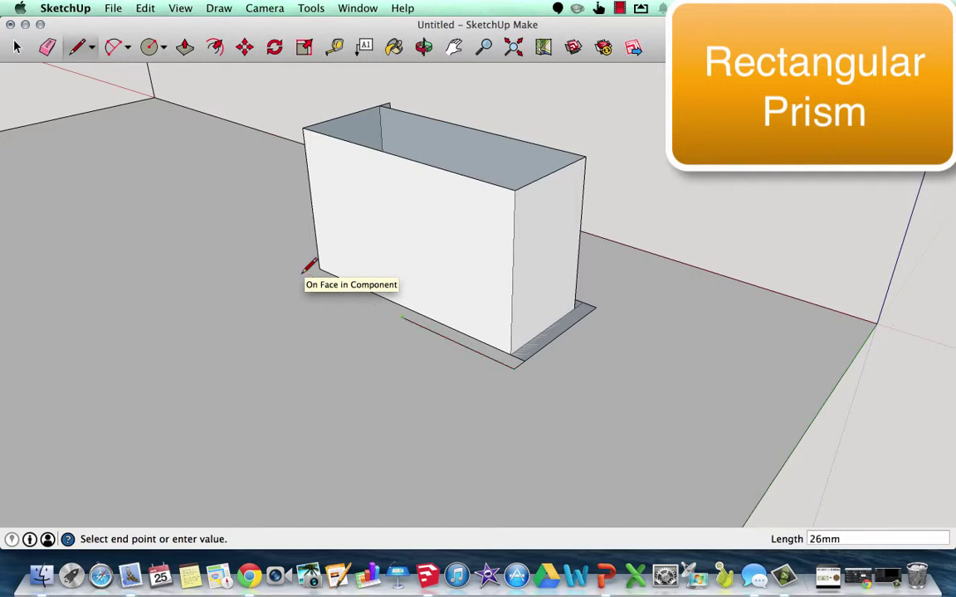
pyautogui.press('Escape')
# Draw a 56 mm line from the outer outline's open corner, parallel to the remaining long bottom edge
pyautogui.click(514, 365)
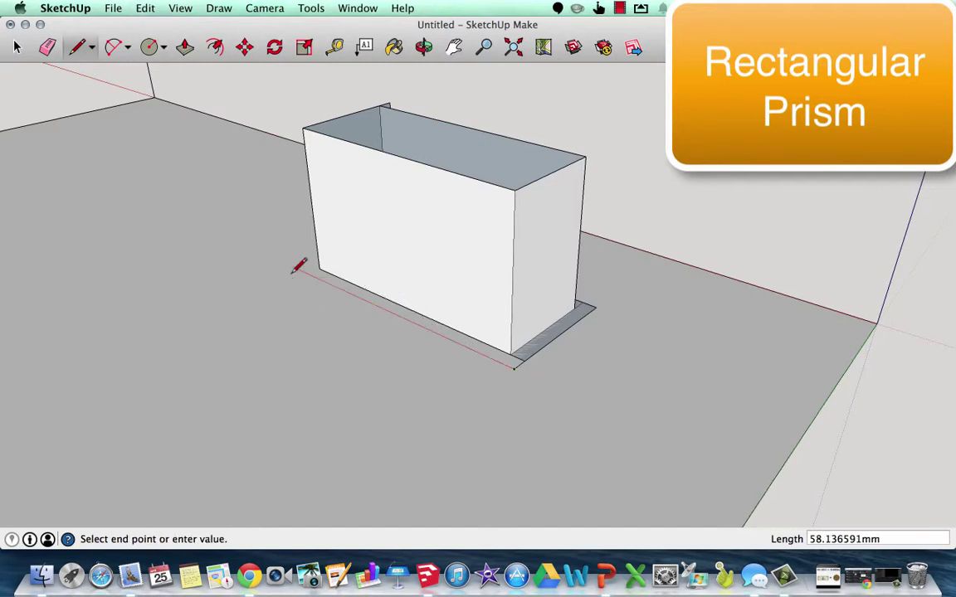
pyautogui.write('56')
pyautogui.press('Return')
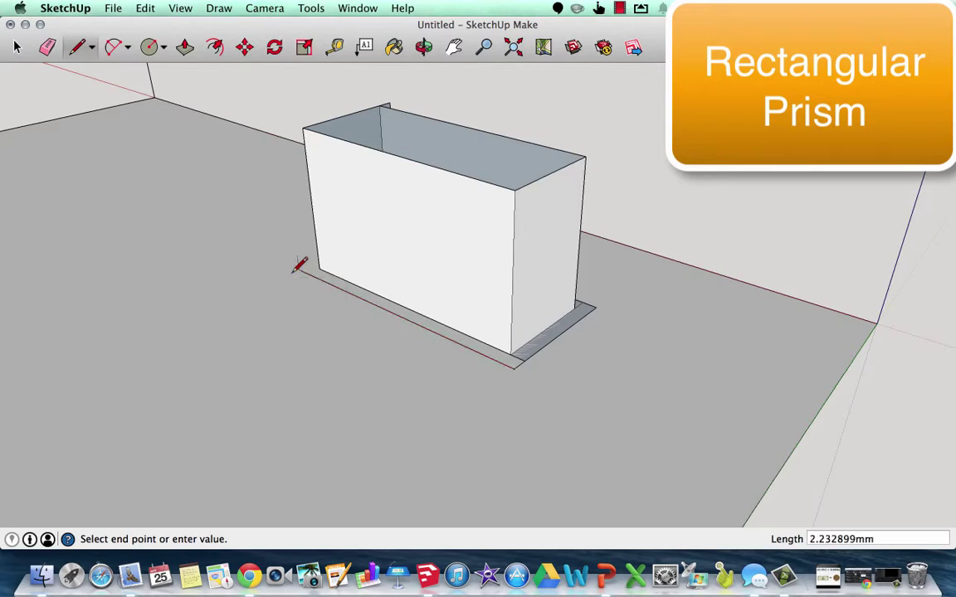
# Draw a 26 mm line along the remaining short end of the box to continue the outer base outline
pyautogui.click(423, 47)
pyautogui.moveTo(514, 215); pyautogui.dragTo(574, 262)
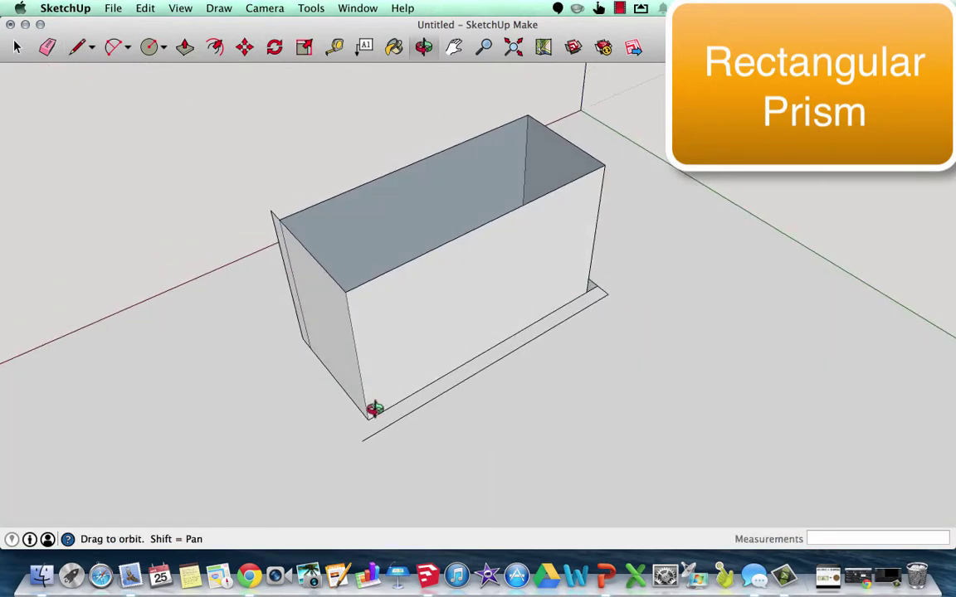
pyautogui.click(77, 48)
pyautogui.click(361, 439)
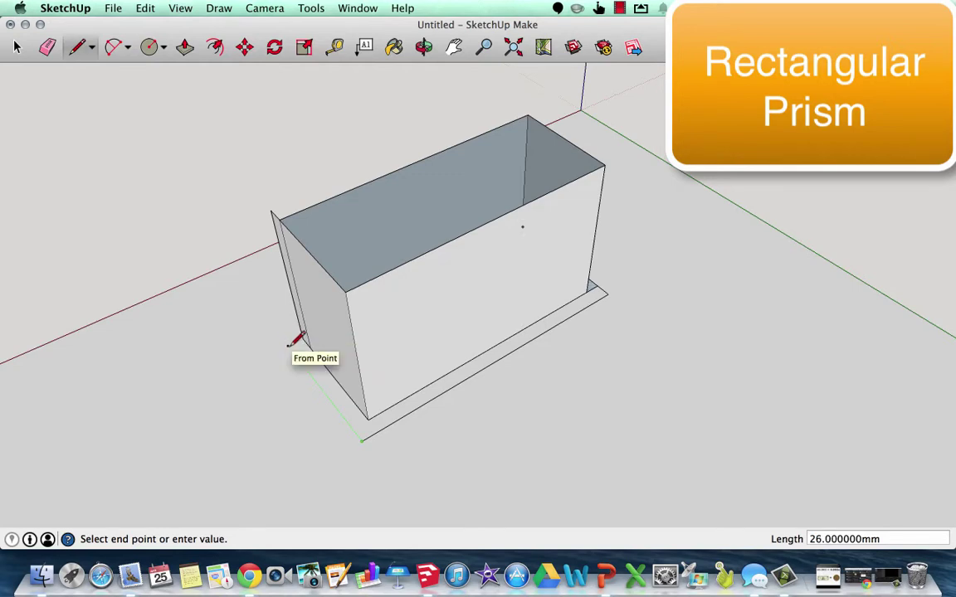
# Draw a 26 × 30 mm outer wall face standing on a short side of the base outline
pyautogui.moveTo(303, 327)
pyautogui.mouseDown(button='middle')
pyautogui.moveTo(548, 240)
pyautogui.moveTo(459, 192)
pyautogui.moveTo(480, 134)
pyautogui.mouseUp(button='middle')
pyautogui.click(77, 47)
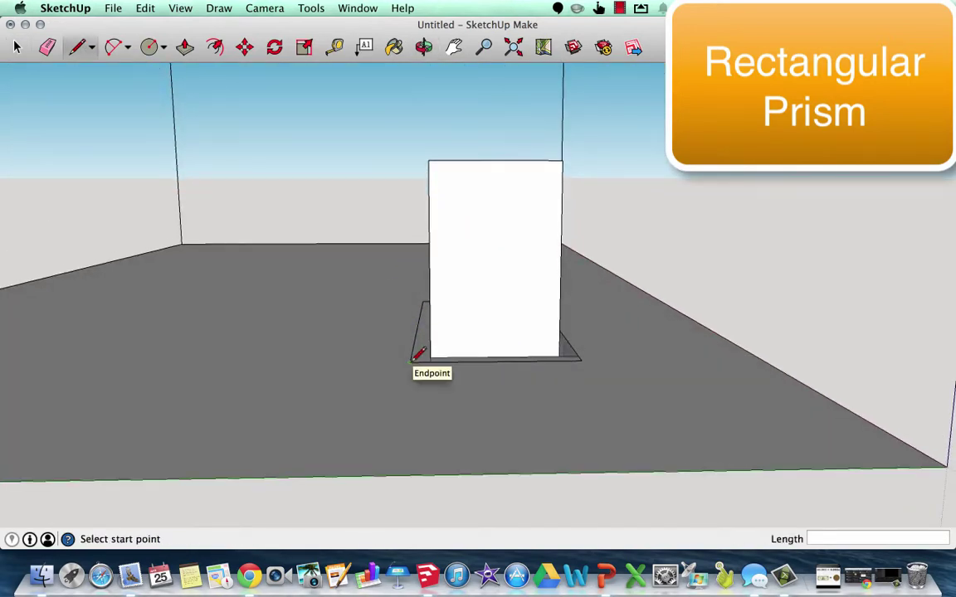
pyautogui.click(409, 362)
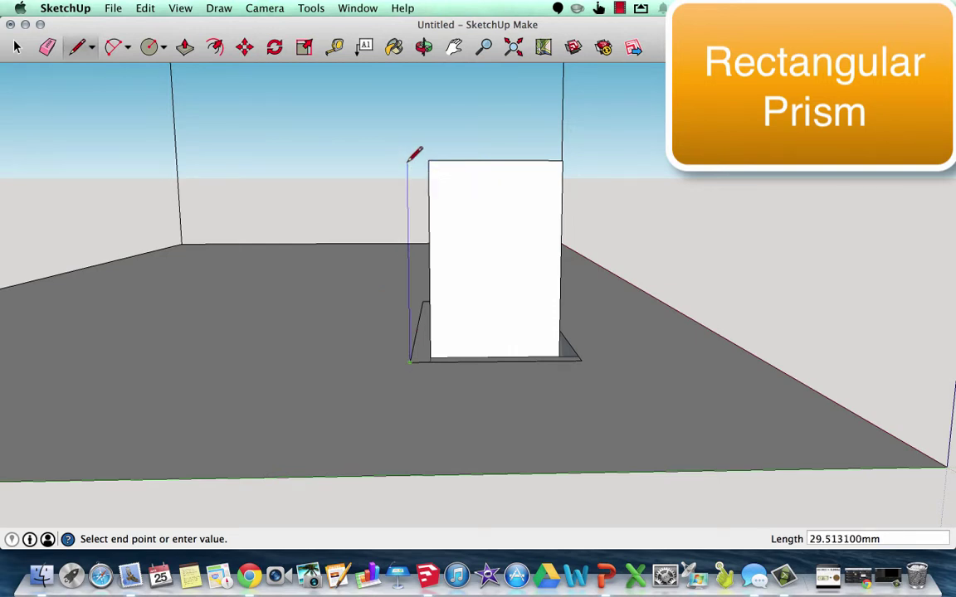
pyautogui.write('30')
pyautogui.press('Return')
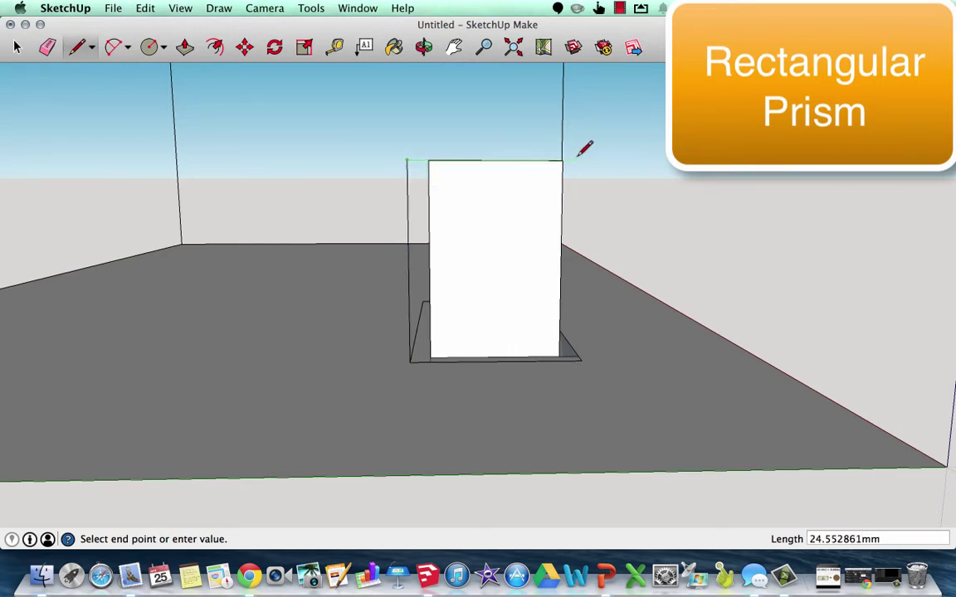
pyautogui.write('26m')
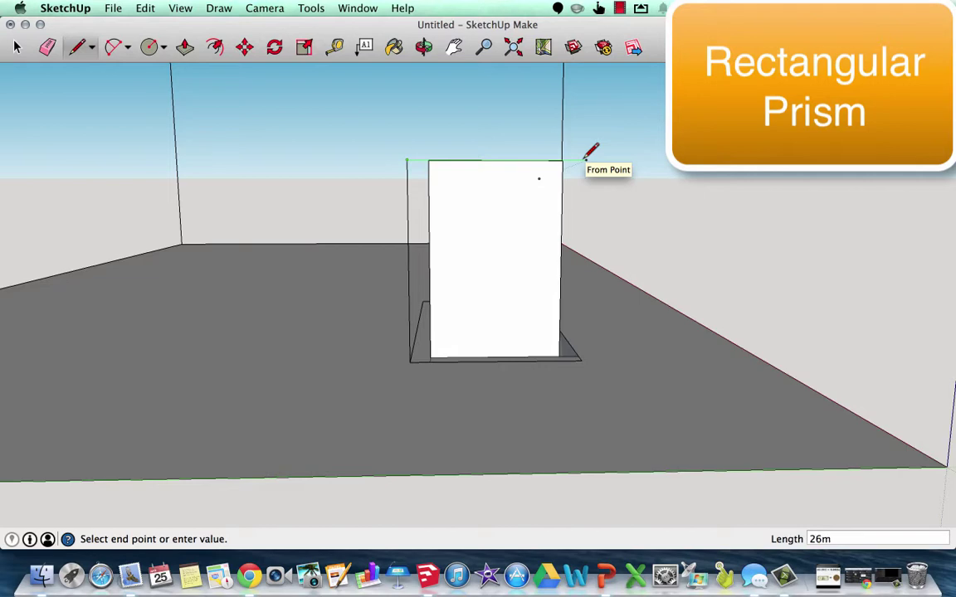
pyautogui.write('6')
pyautogui.press('Return')
pyautogui.click(583, 361)
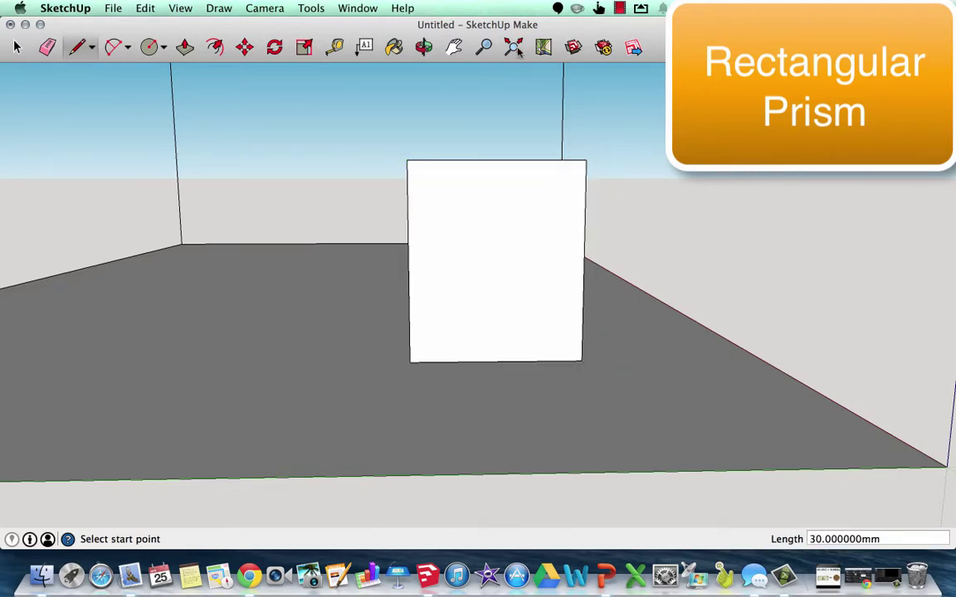
# Remove the upright 3 mm strip and the loose vertical edge beside the box's far corner
pyautogui.click(423, 47)
pyautogui.moveTo(481, 133); pyautogui.dragTo(312, 277)
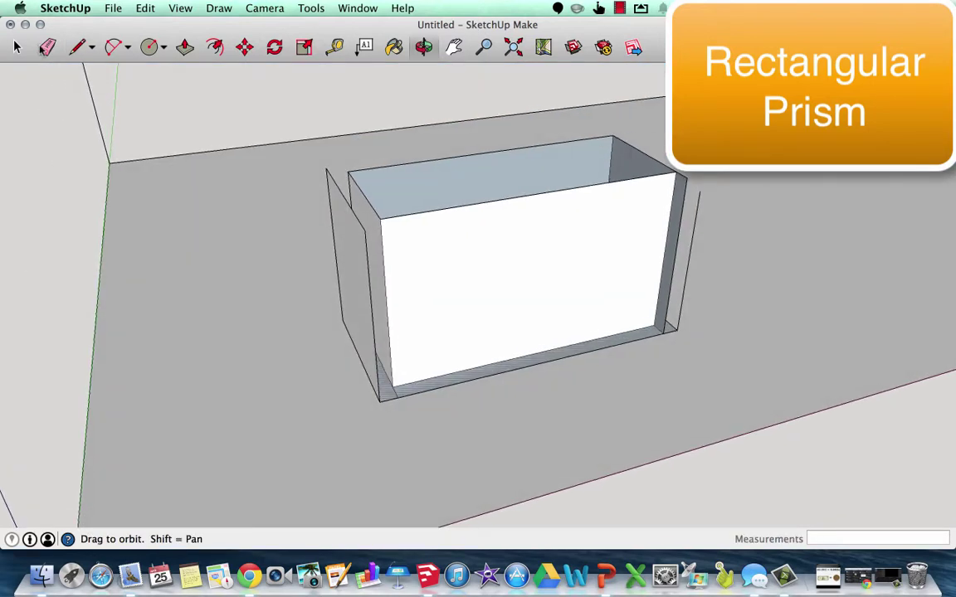
pyautogui.click(17, 47)
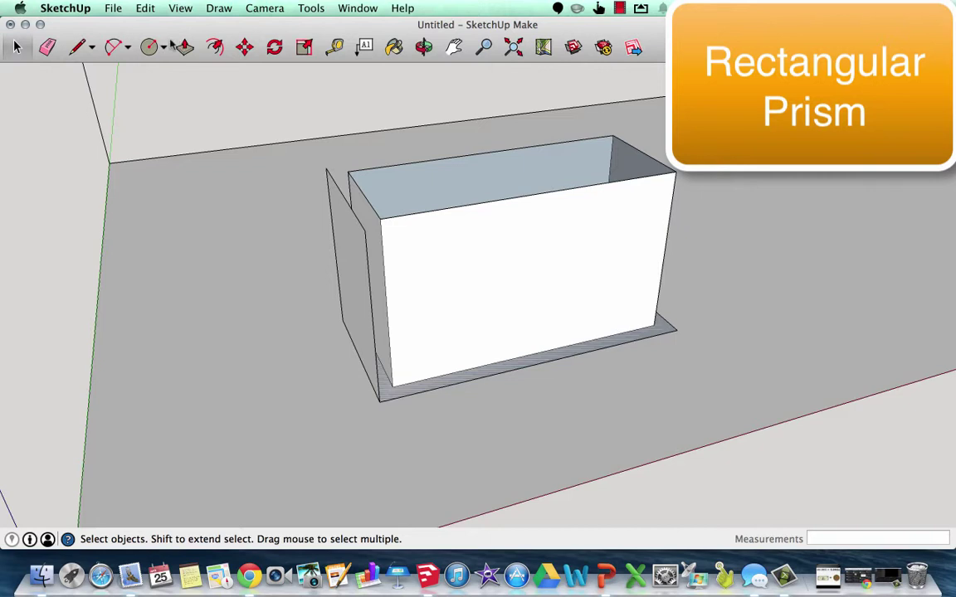
# Draw a 56 × 30 mm outer wall face along the long side, starting from the end wall's upper corner
pyautogui.click(79, 48)
pyautogui.click(365, 231)
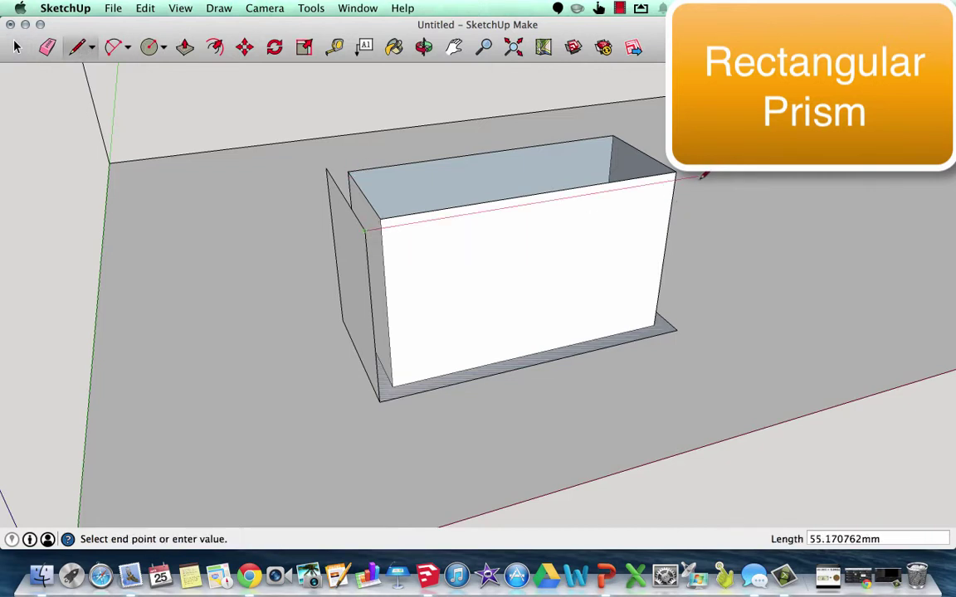
pyautogui.write('50mm')
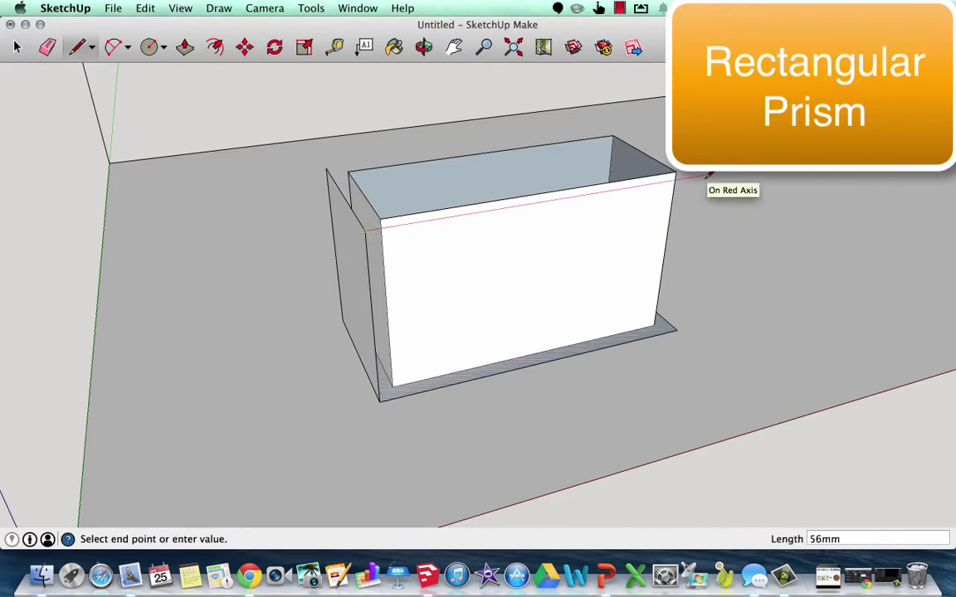
pyautogui.press('Return')
pyautogui.click(681, 327)
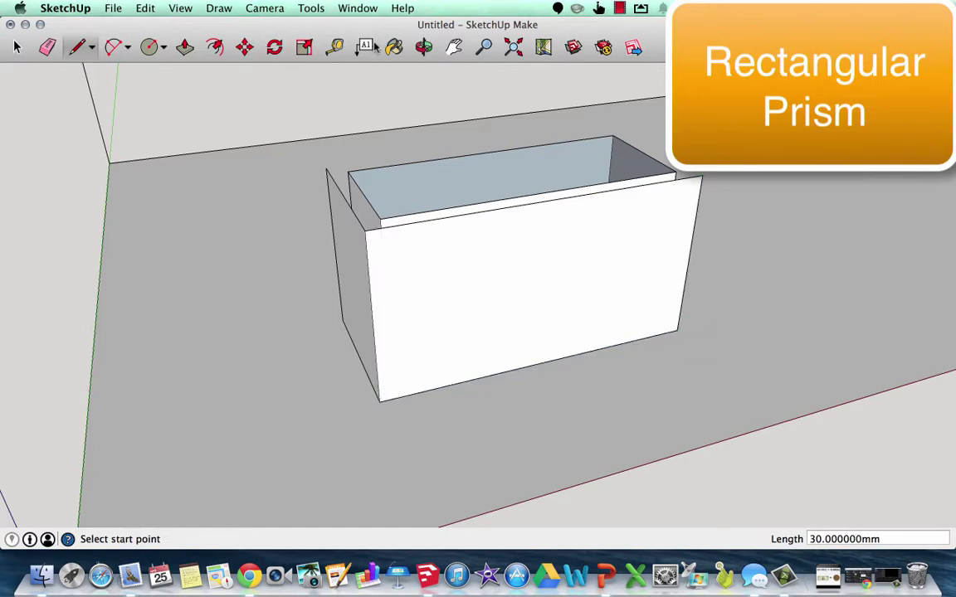
# Close the opposite short end with an outer wall face, drawing its top edge and a 30 mm vertical edge down to the base corner
pyautogui.click(422, 49)
pyautogui.moveTo(574, 124); pyautogui.dragTo(45, 59)
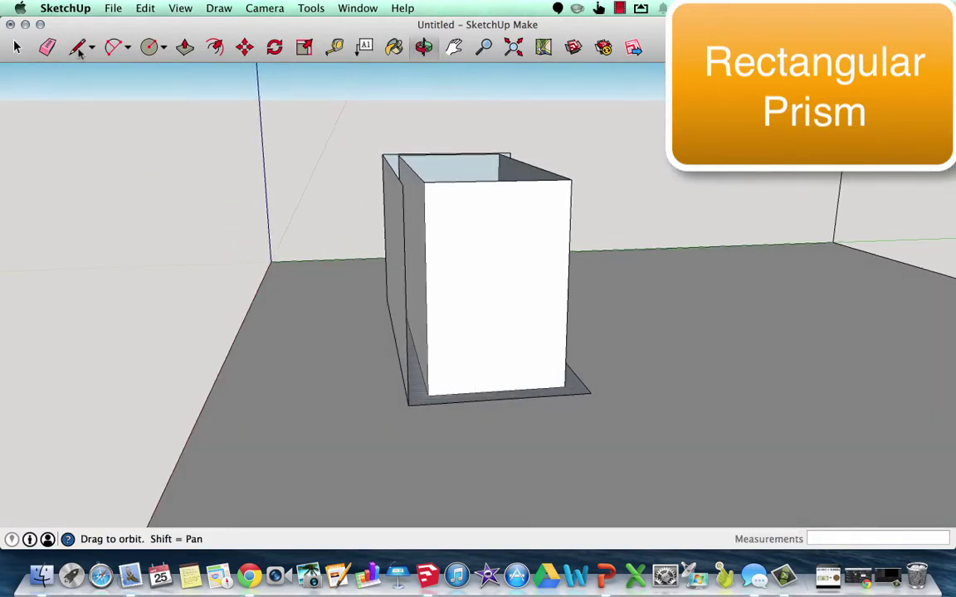
pyautogui.click(77, 47)
pyautogui.click(402, 181)
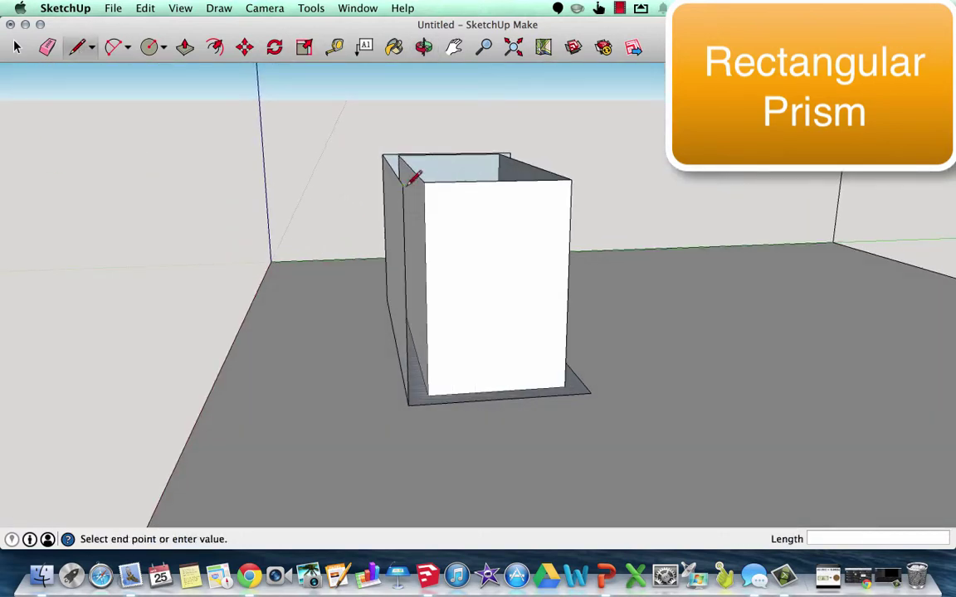
pyautogui.click(600, 181)
pyautogui.click(600, 392)
pyautogui.press('super+z')
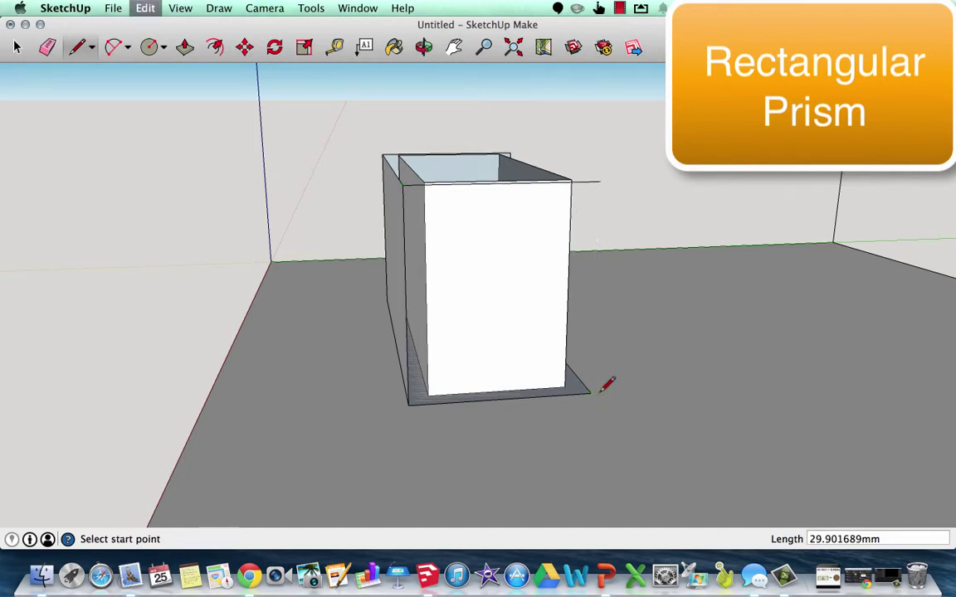
pyautogui.click(600, 181)
pyautogui.click(594, 392)
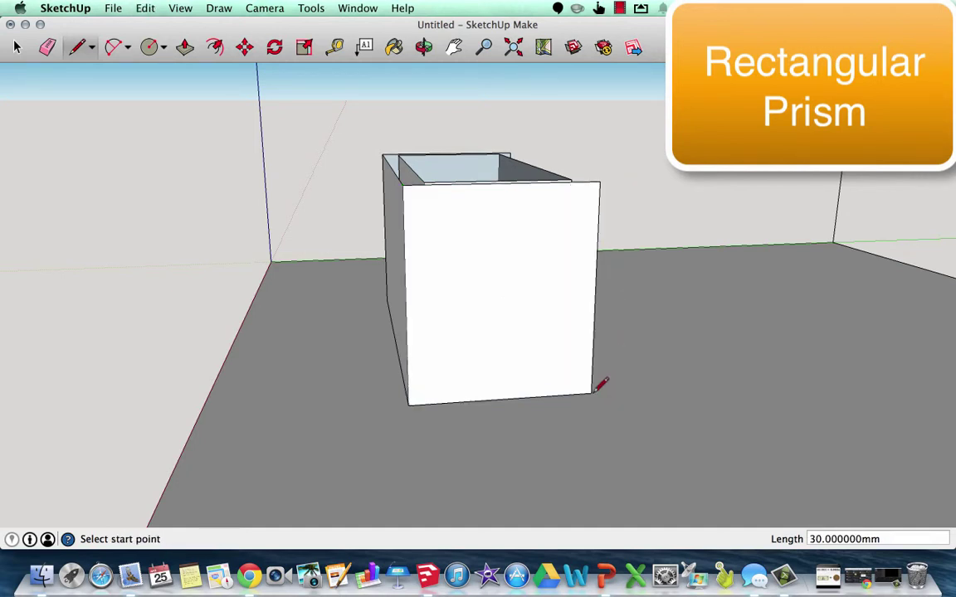
# Close the open long side with an outer wall face by drawing its top edge from the end wall's upper corner
pyautogui.click(423, 47)
pyautogui.moveTo(398, 141); pyautogui.dragTo(260, 145)
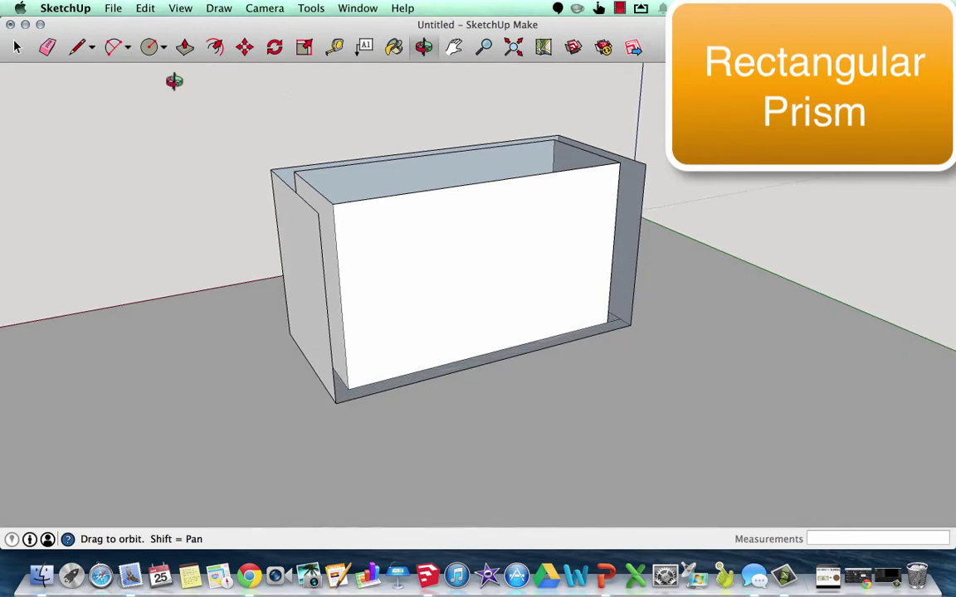
pyautogui.press('l')
pyautogui.click(319, 209)
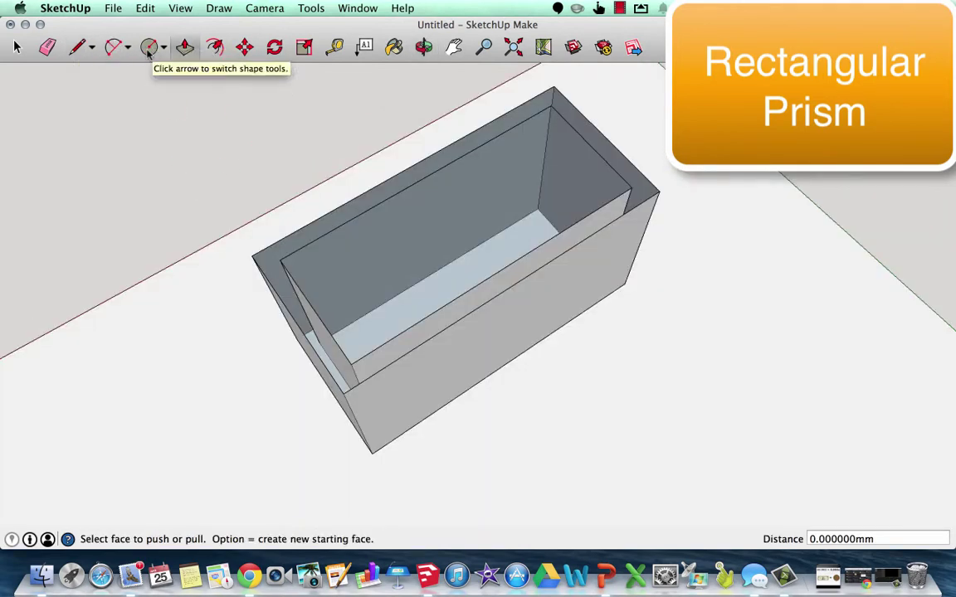
# Draw a 3 × 26 mm rectangle on top of the walls at one short end, starting from the outer upper corner
pyautogui.click(127, 49)
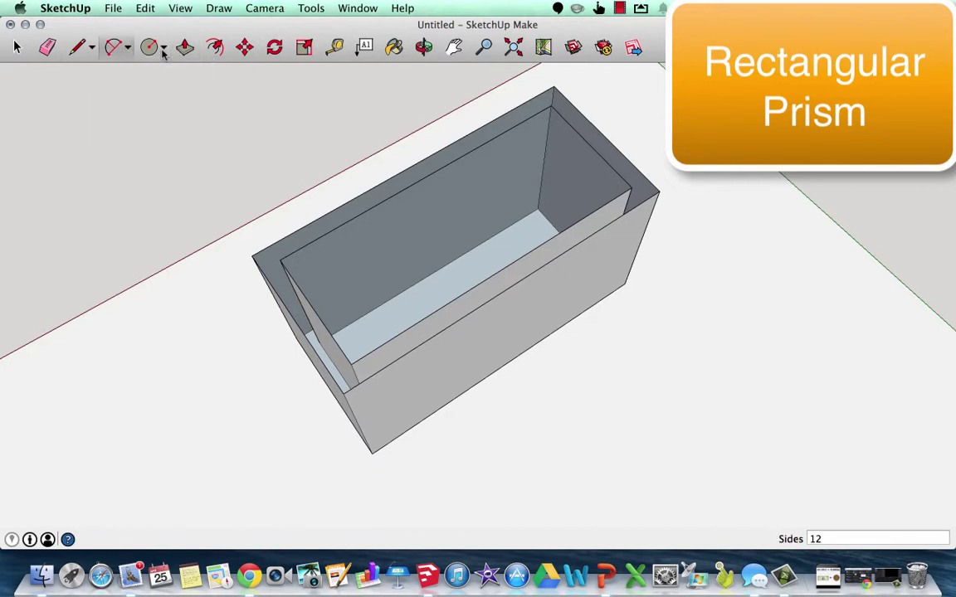
pyautogui.click(163, 47)
pyautogui.click(181, 70)
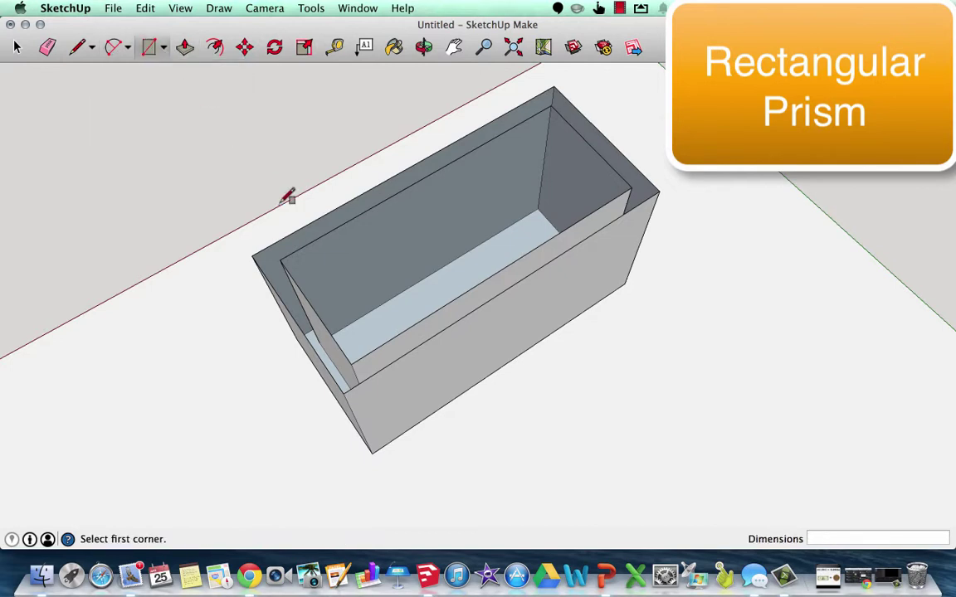
pyautogui.click(252, 258)
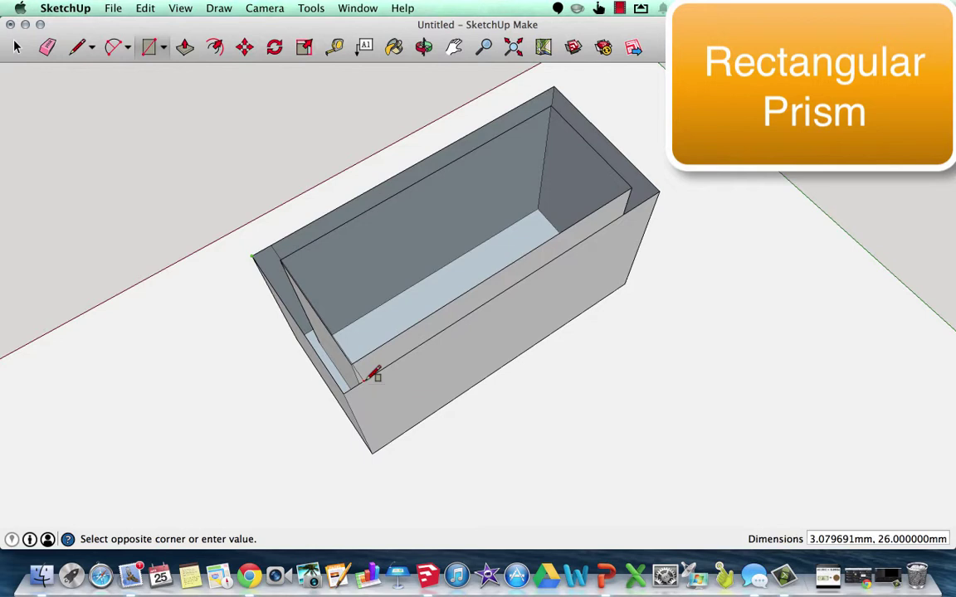
pyautogui.write('3mm, 26mm')
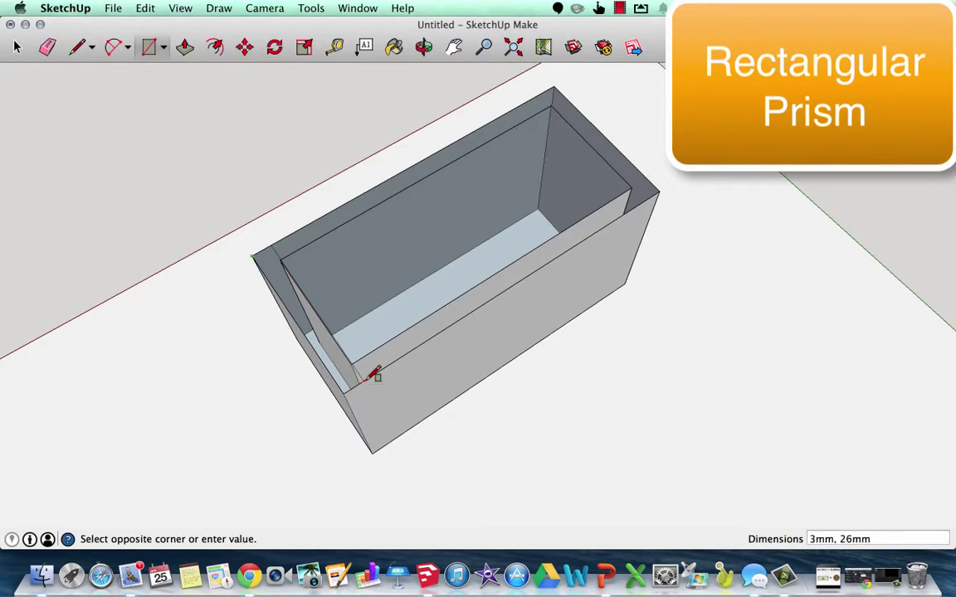
pyautogui.press('Return')
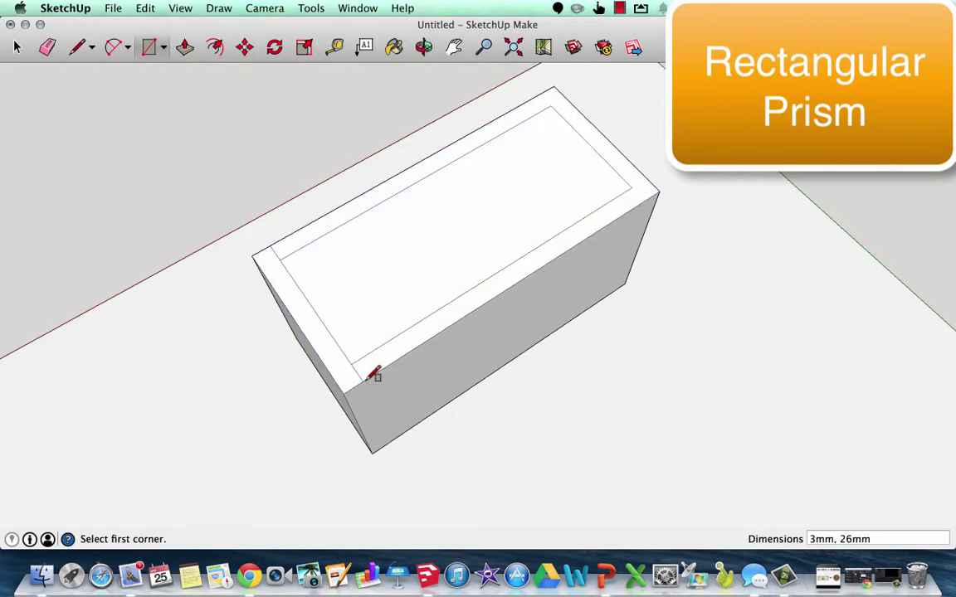
# Cover the other three wall tops with rectangles of 53 × 3 mm, 23 × 3 mm and 50 × 3 mm
pyautogui.click(358, 361)
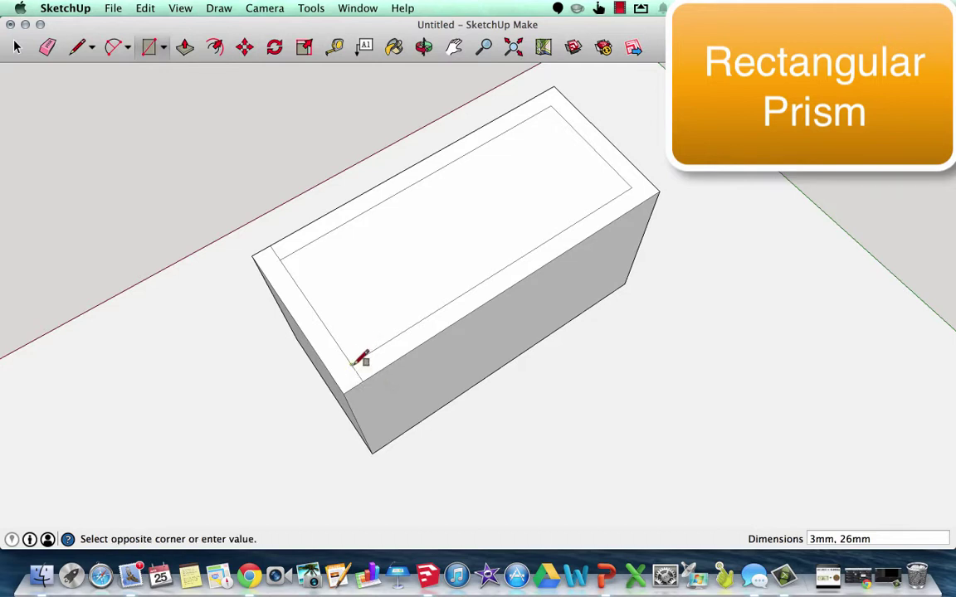
pyautogui.click(661, 190)
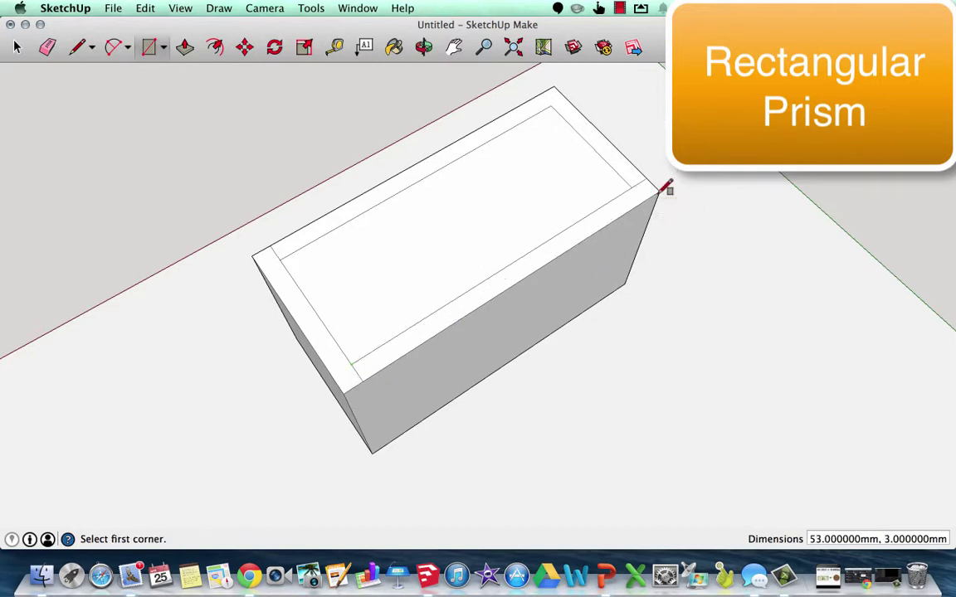
pyautogui.click(634, 185)
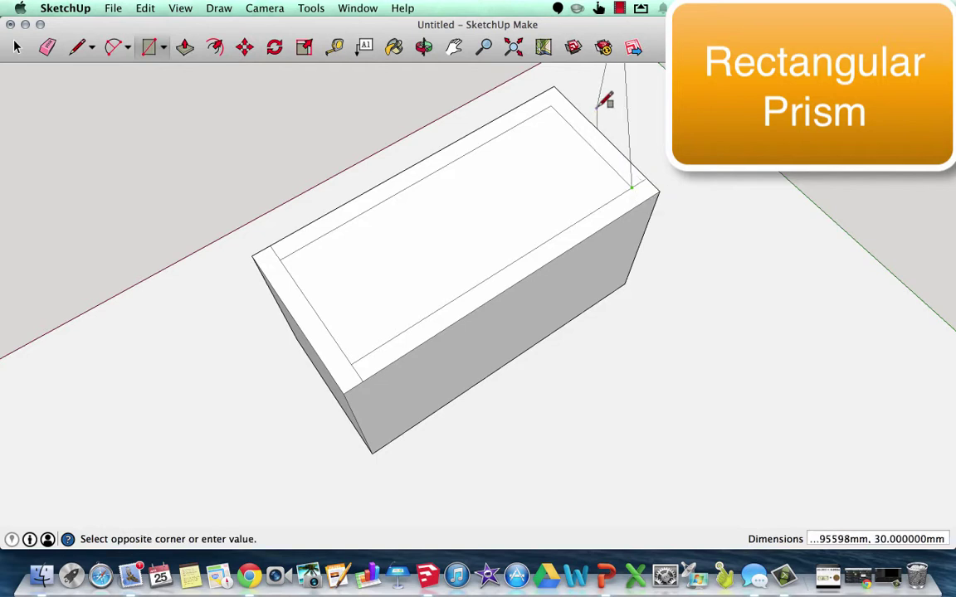
pyautogui.click(556, 87)
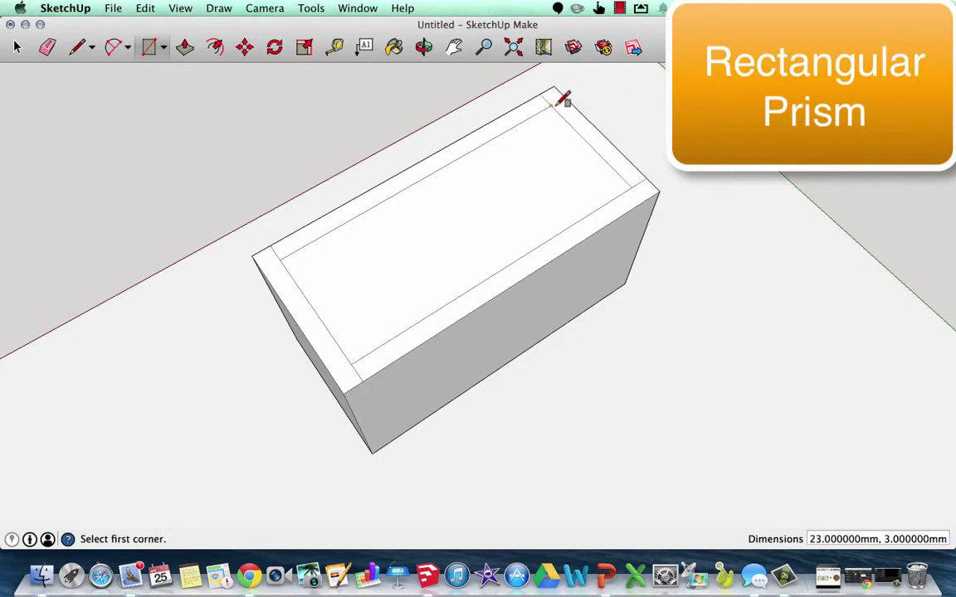
pyautogui.click(556, 87)
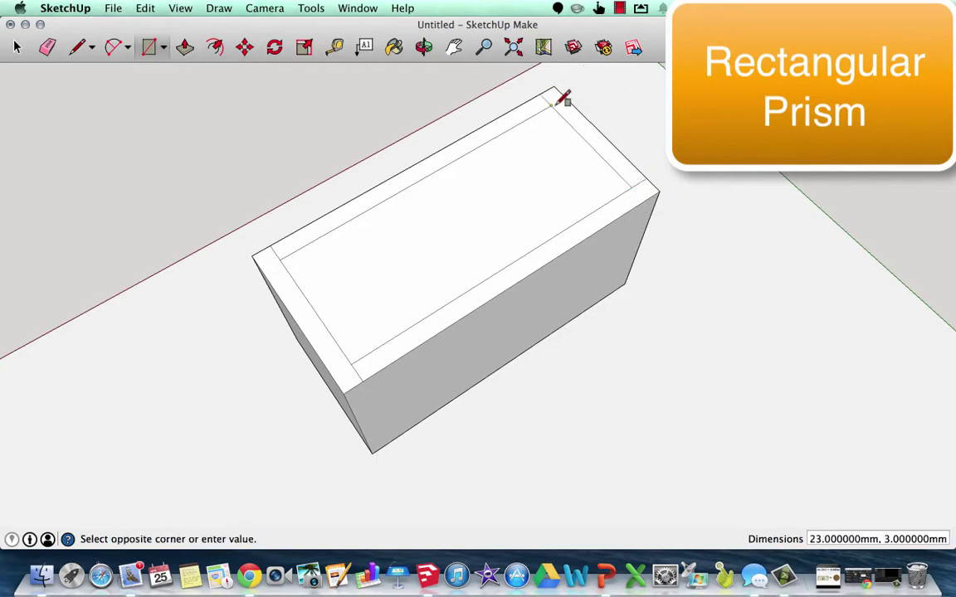
pyautogui.click(282, 238)
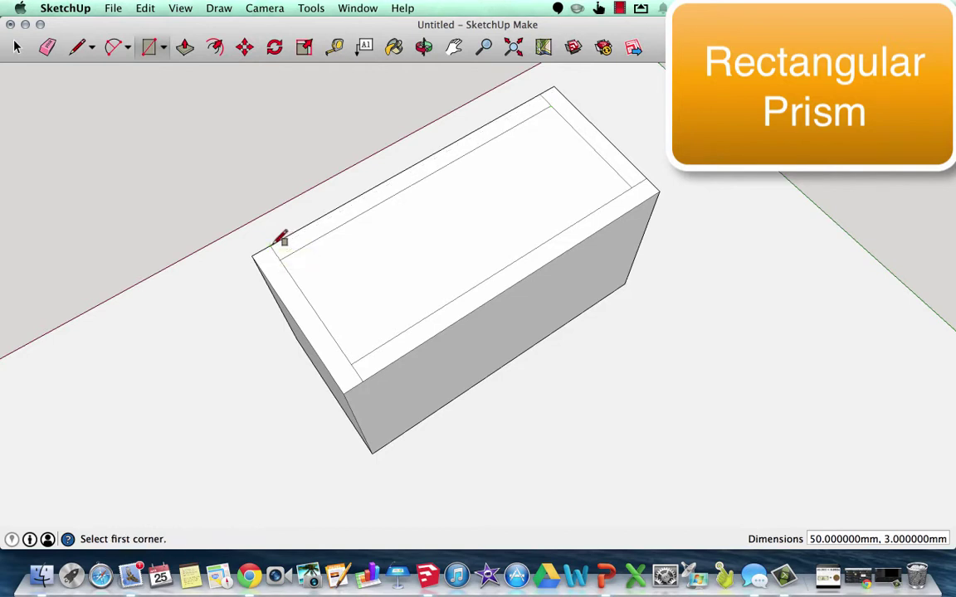
# Delete the inner top face covering the box's cavity
pyautogui.press('space')
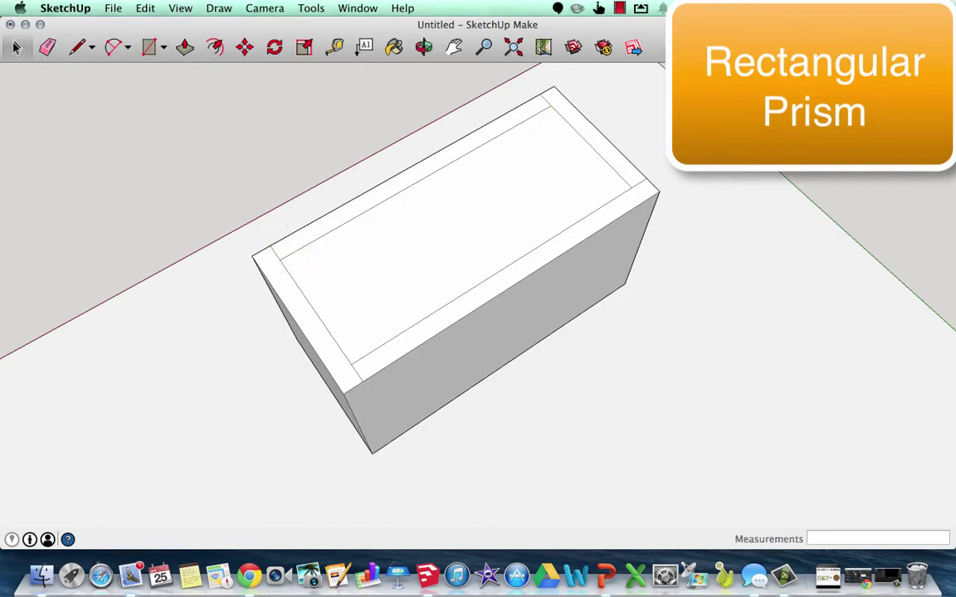
pyautogui.click(415, 245)
pyautogui.press('Delete')
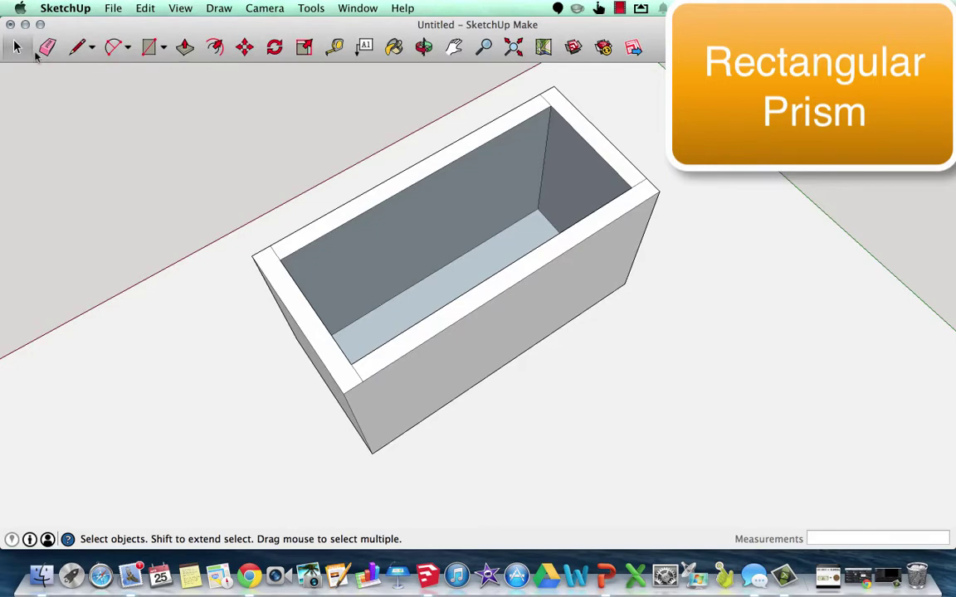
# Delete the short seam lines at the four corners of the rim so the wall tops merge into one face
pyautogui.press('o')
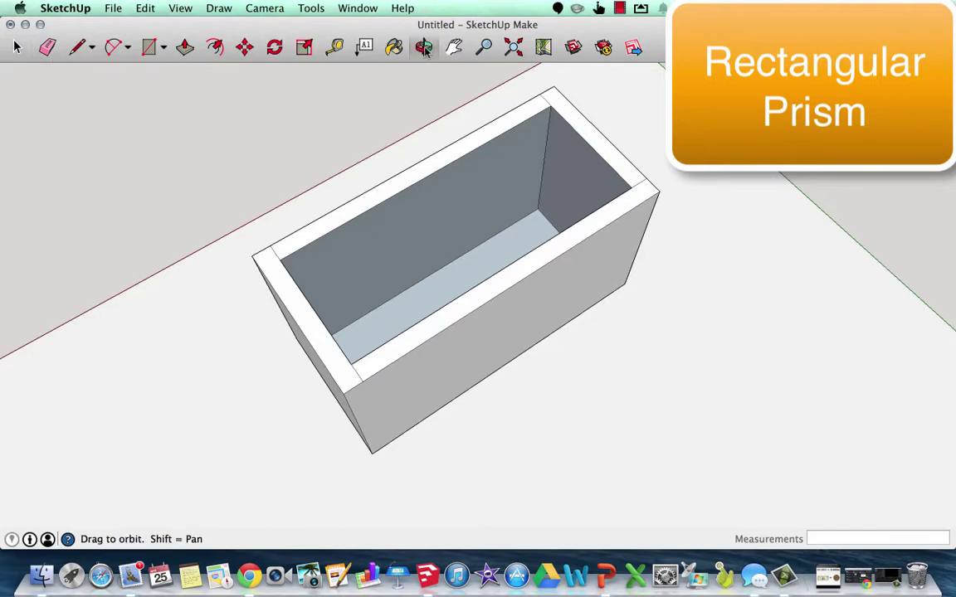
pyautogui.moveTo(287, 272); pyautogui.dragTo(713, 150)
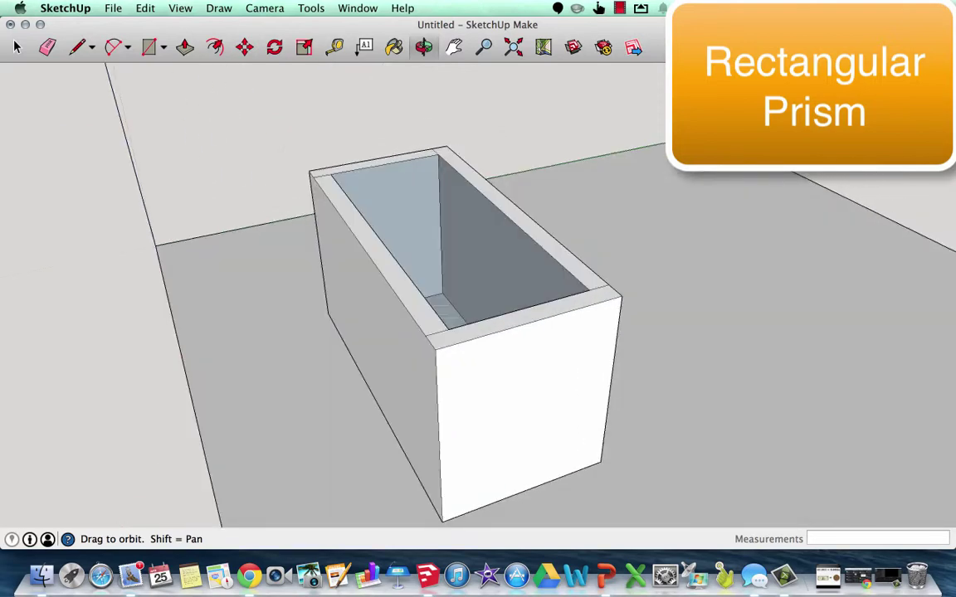
pyautogui.moveTo(411, 272); pyautogui.dragTo(559, 326)
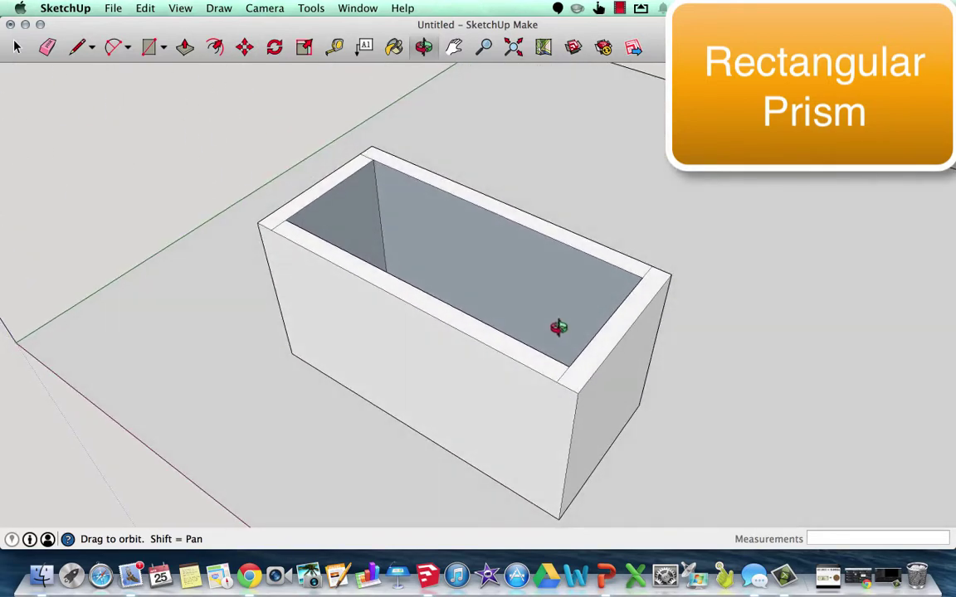
pyautogui.click(16, 47)
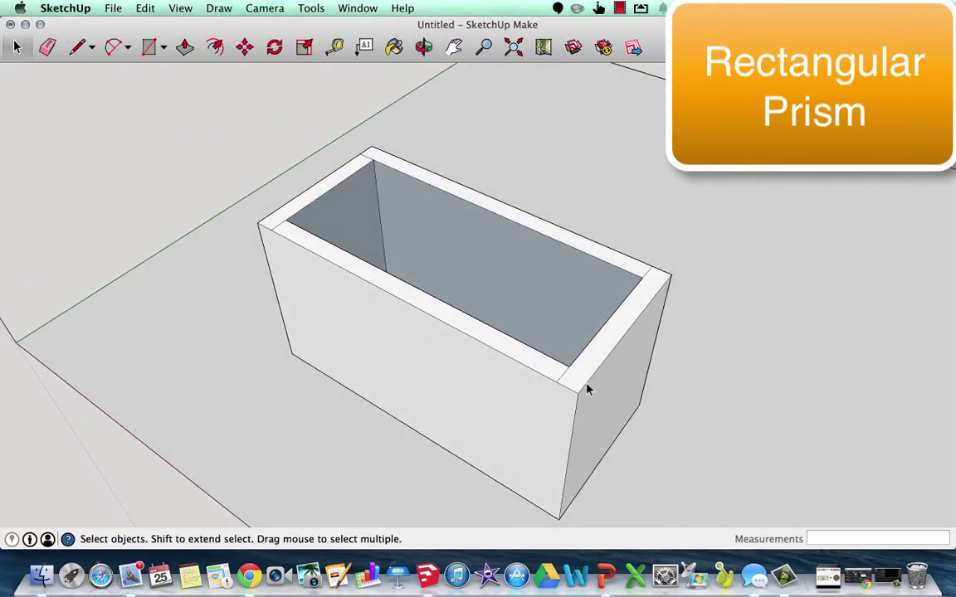
pyautogui.click(559, 380)
pyautogui.press('Escape')
pyautogui.click(649, 279)
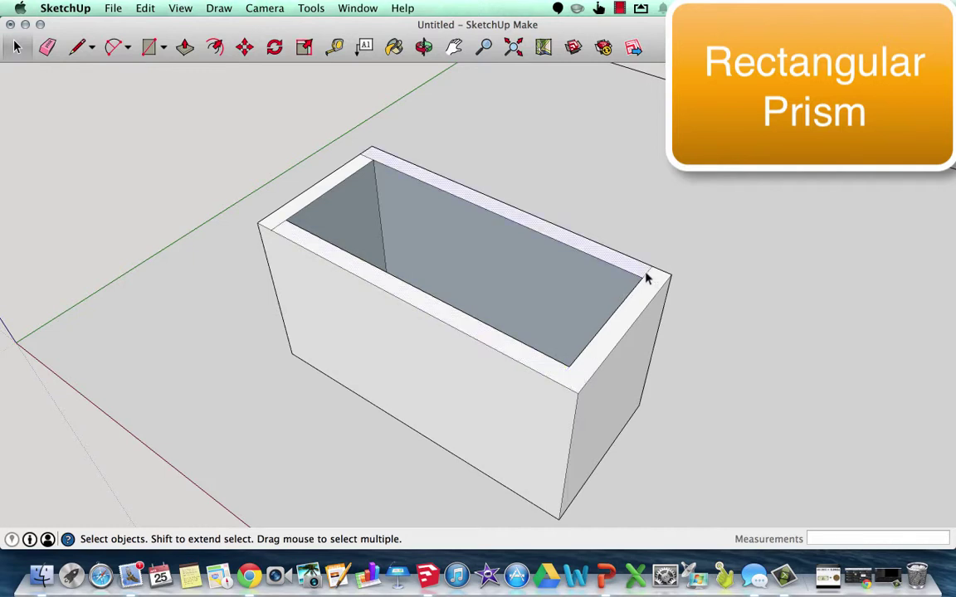
pyautogui.press('Escape')
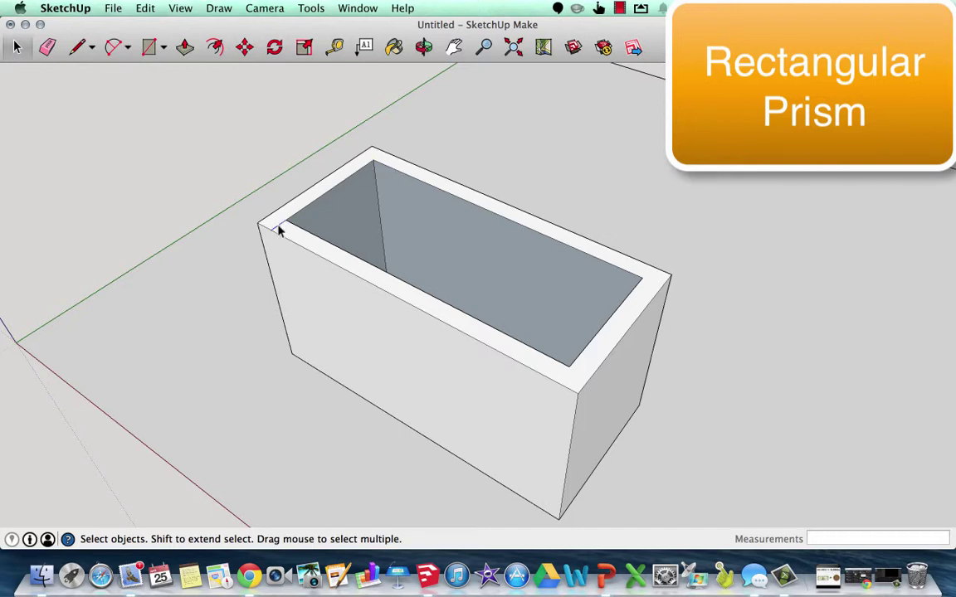
# Draw a 26 × 3 mm rectangle hanging below the short edge of the box's base
pyautogui.click(424, 46)
pyautogui.moveTo(406, 455); pyautogui.dragTo(163, 274)
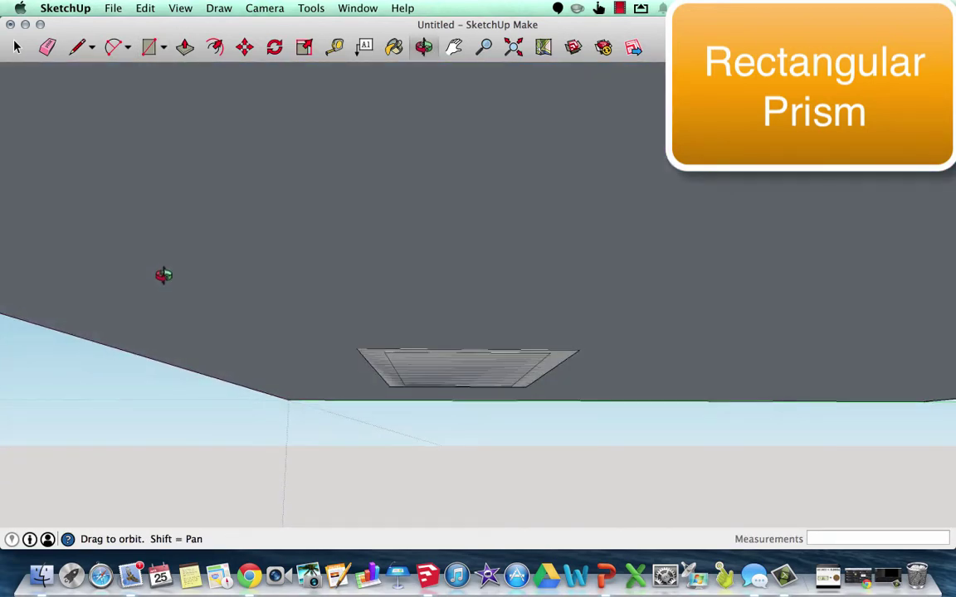
pyautogui.click(149, 47)
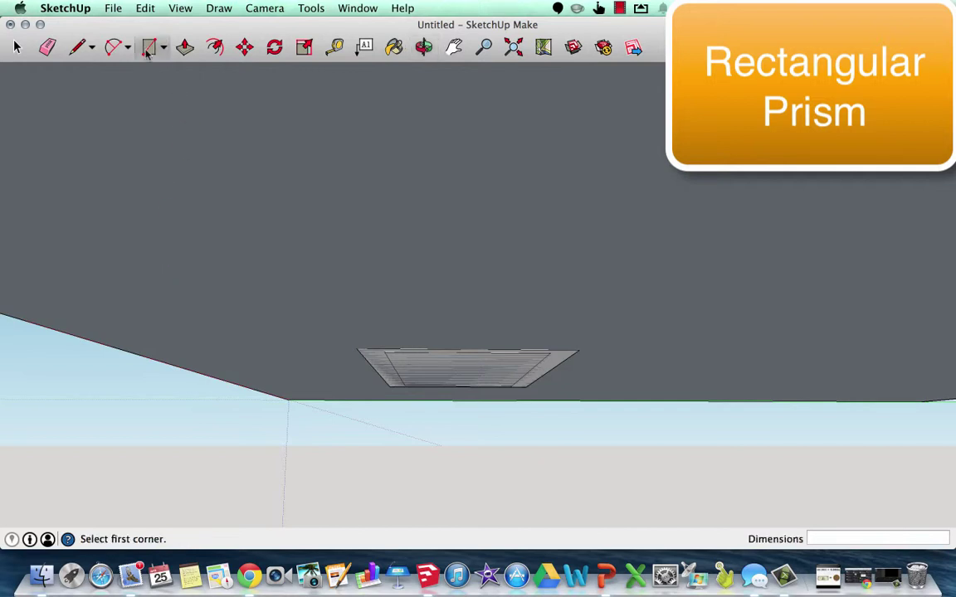
pyautogui.click(390, 386)
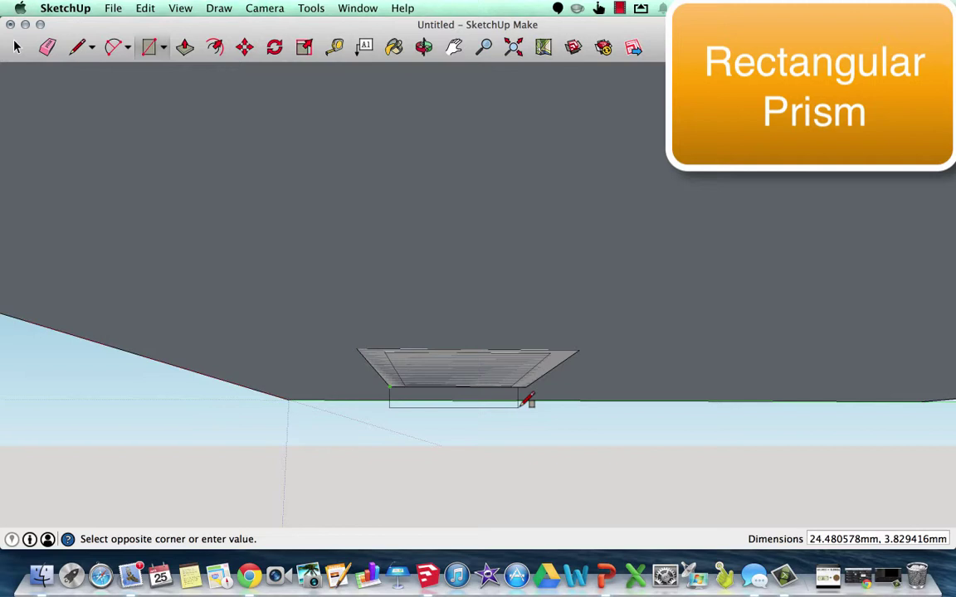
pyautogui.write('26mm, 3mm')
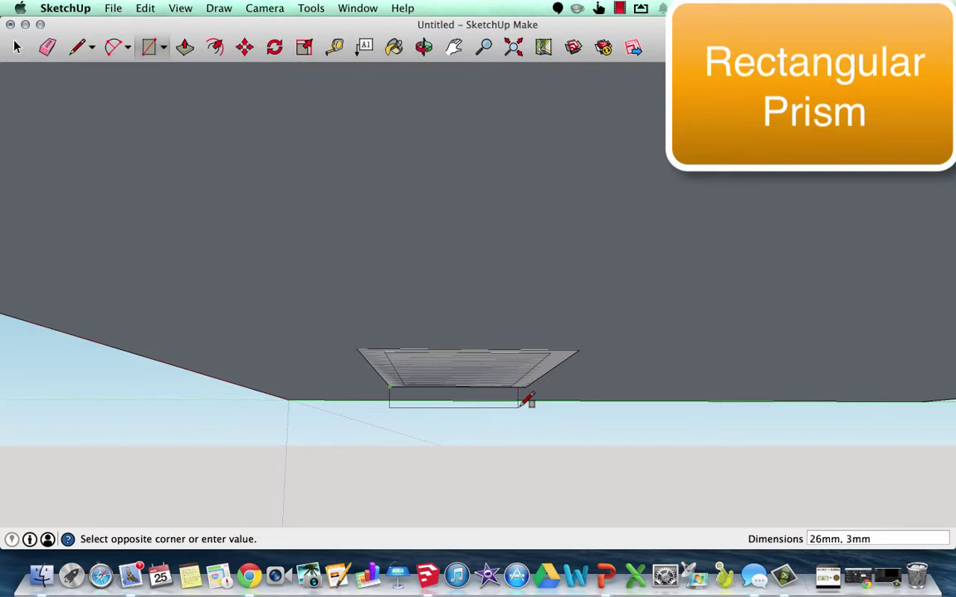
pyautogui.press('Return')
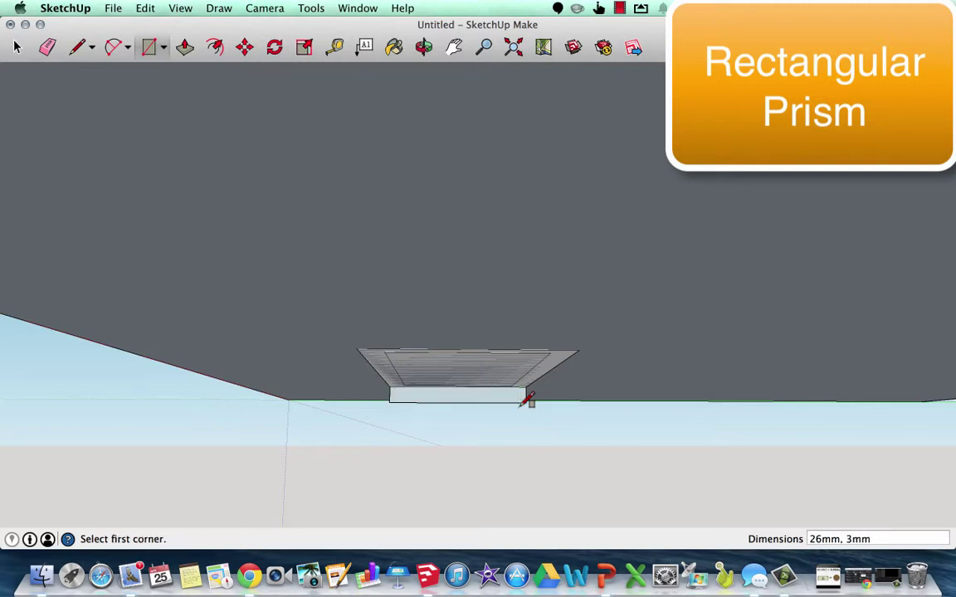
# Try to draw a 56 × 3 mm rectangle below the long base edge, starting from the 26 mm strip's lower corner
pyautogui.click(423, 47)
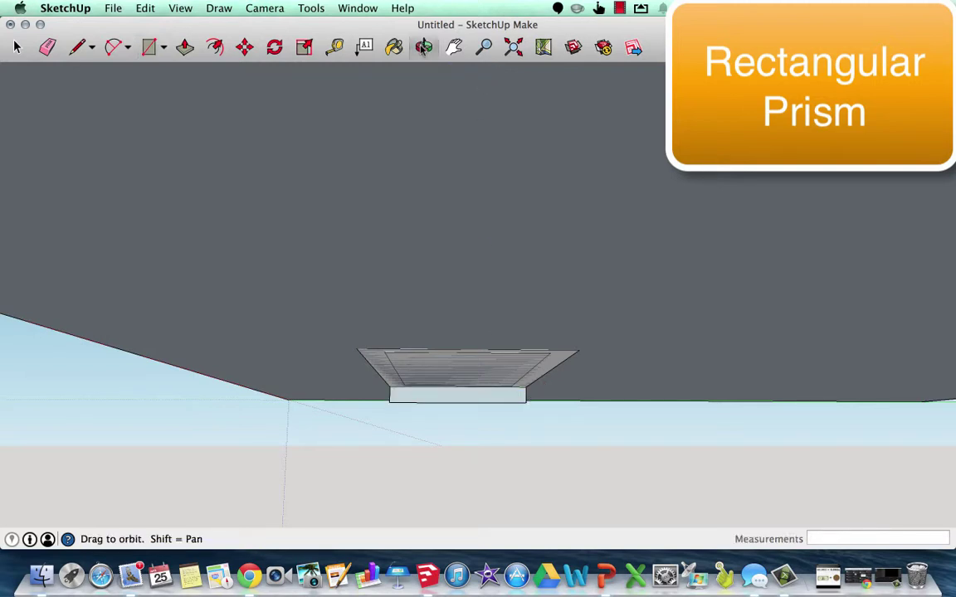
pyautogui.moveTo(366, 144); pyautogui.dragTo(690, 297)
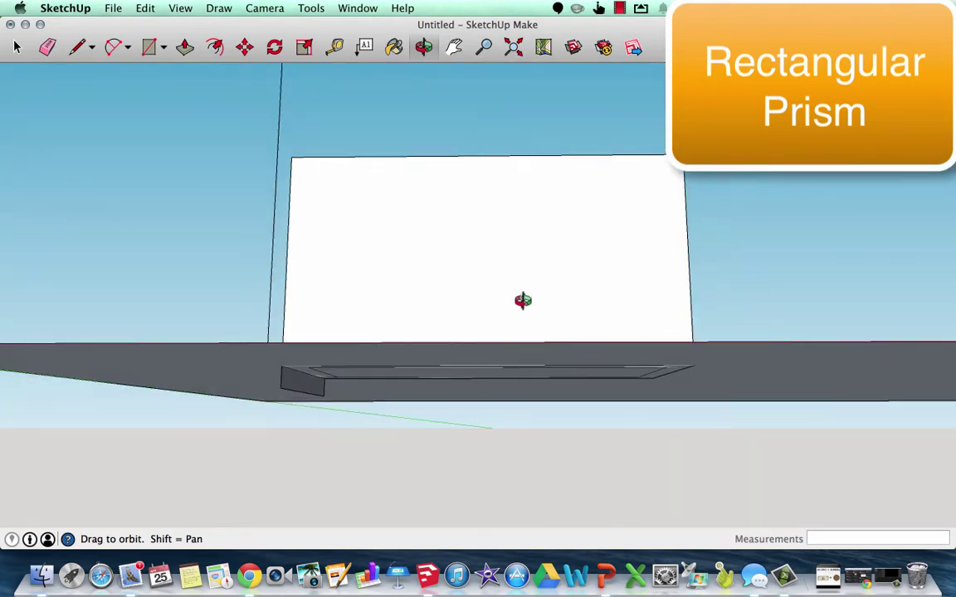
pyautogui.click(150, 49)
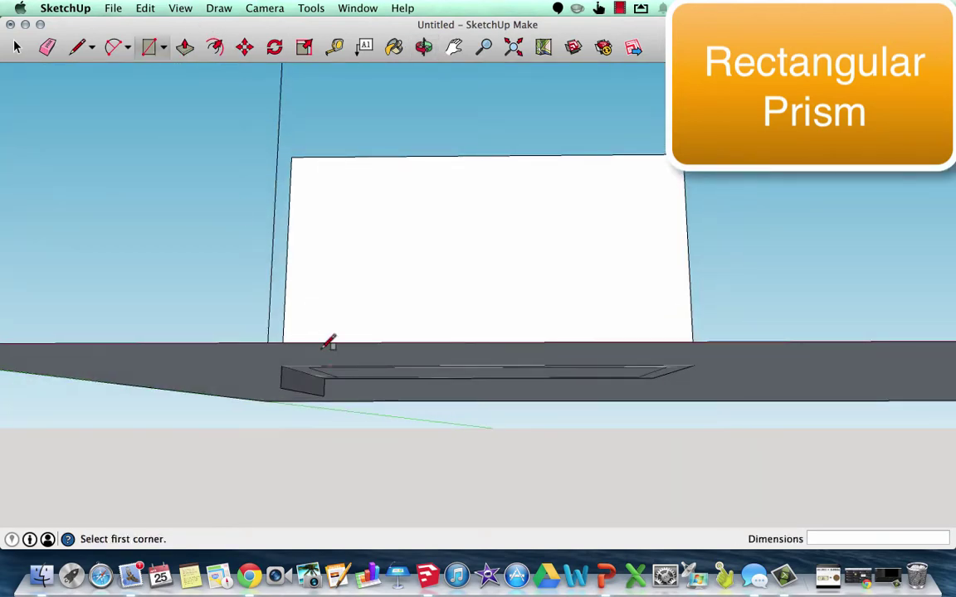
pyautogui.click(324, 395)
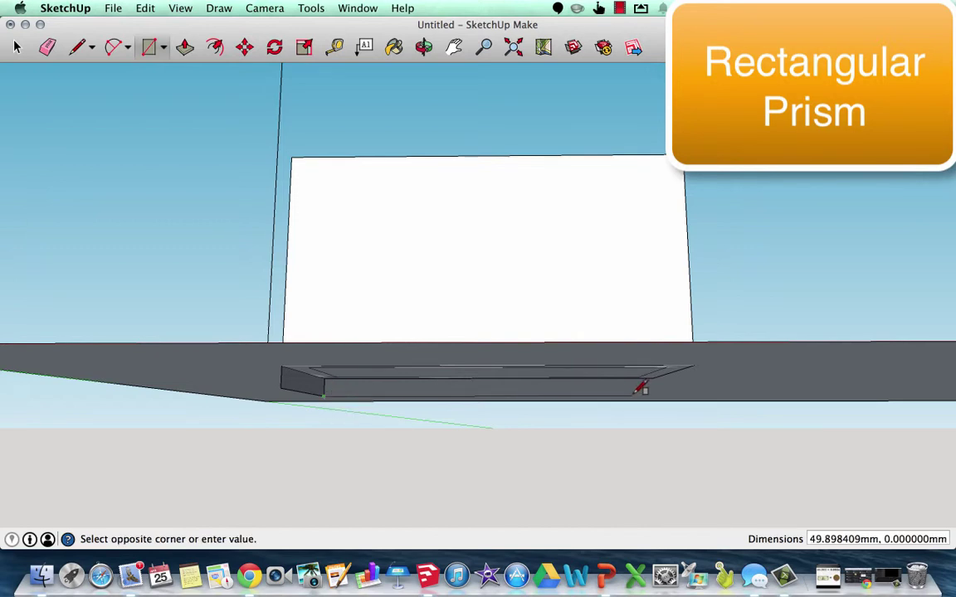
pyautogui.click(669, 370)
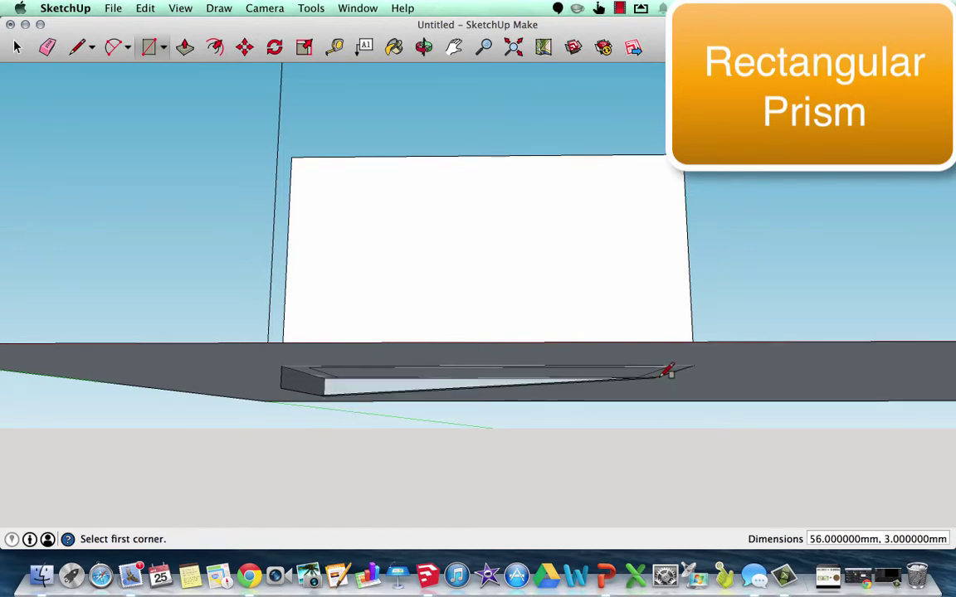
pyautogui.press('super+z')
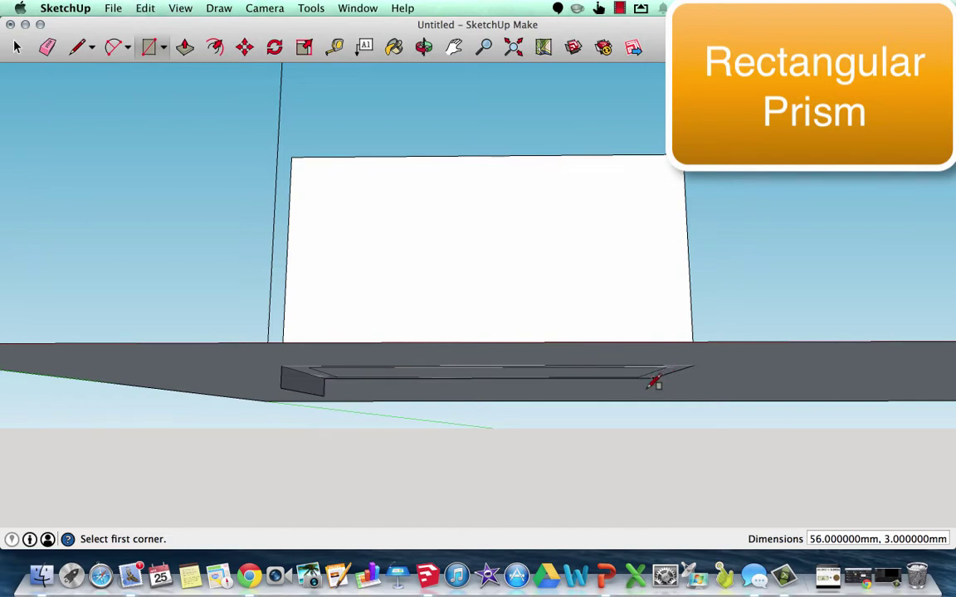
# Draw a 56 × 3 mm rectangle hanging below the long edge of the box's base, starting from the short strip's lower corner
pyautogui.click(326, 378)
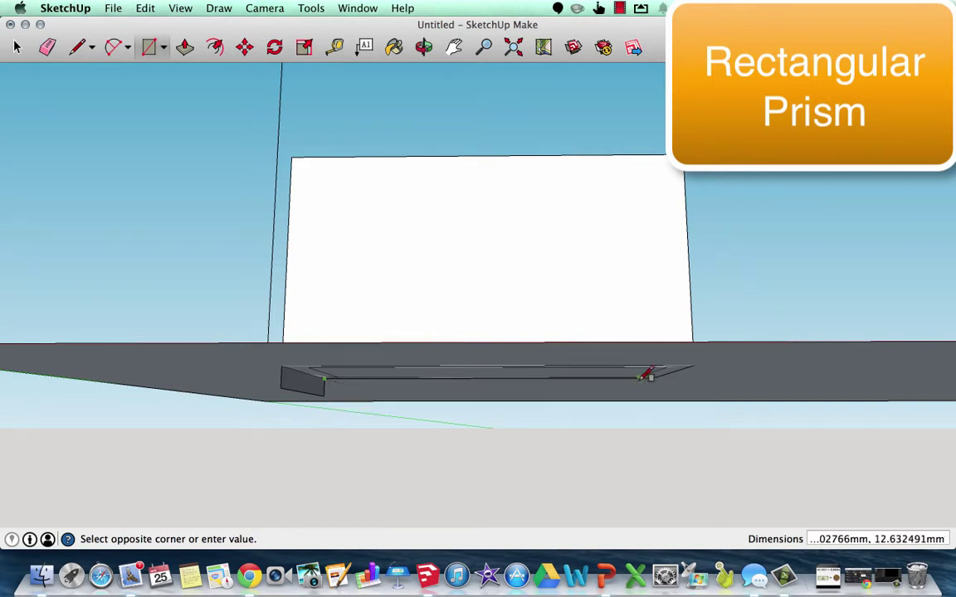
pyautogui.click(640, 370)
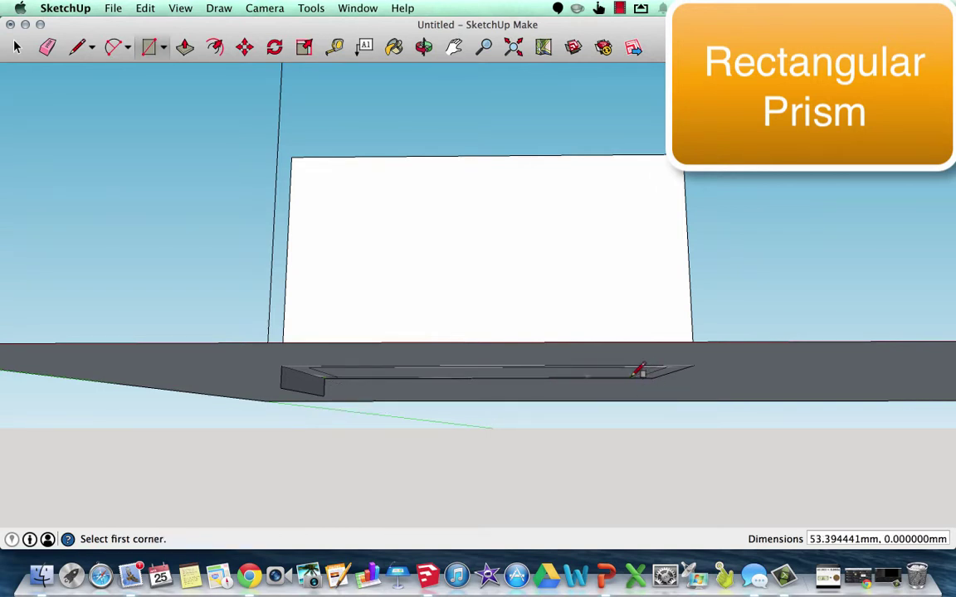
pyautogui.click(326, 393)
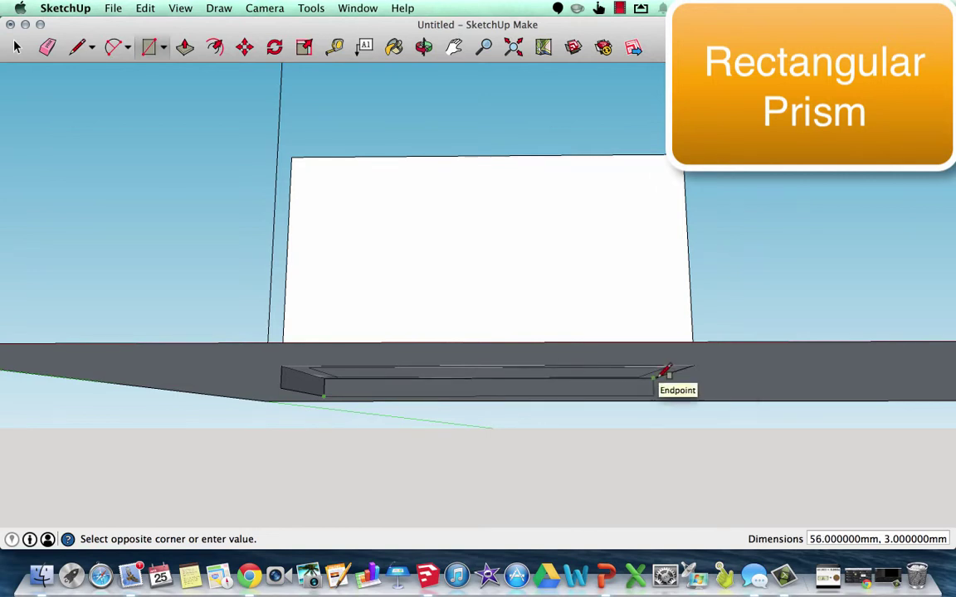
pyautogui.click(664, 371)
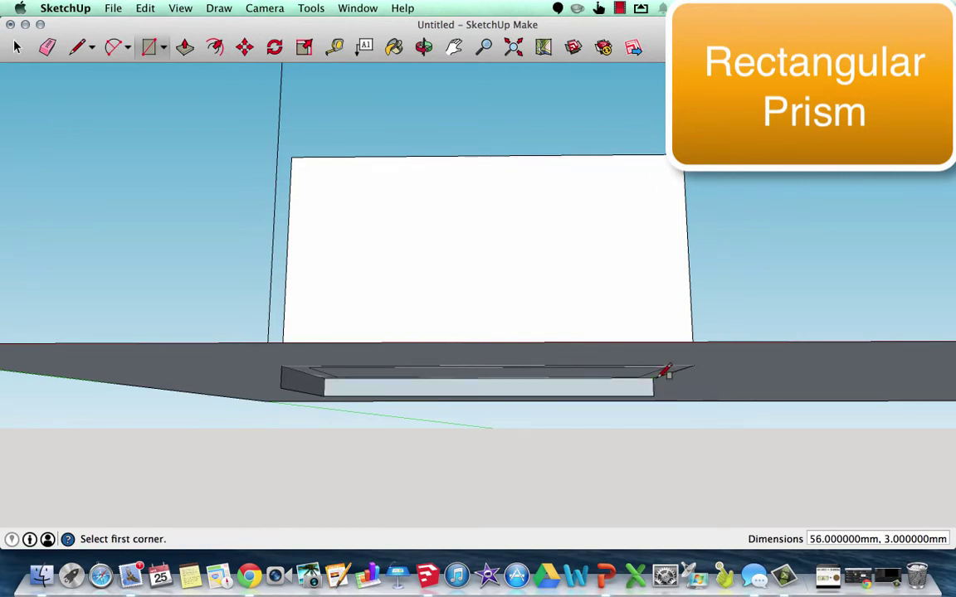
# Draw a 26 × 3 mm rectangle below the opposite short edge of the box's base
pyautogui.click(422, 49)
pyautogui.moveTo(437, 380); pyautogui.dragTo(896, 362)
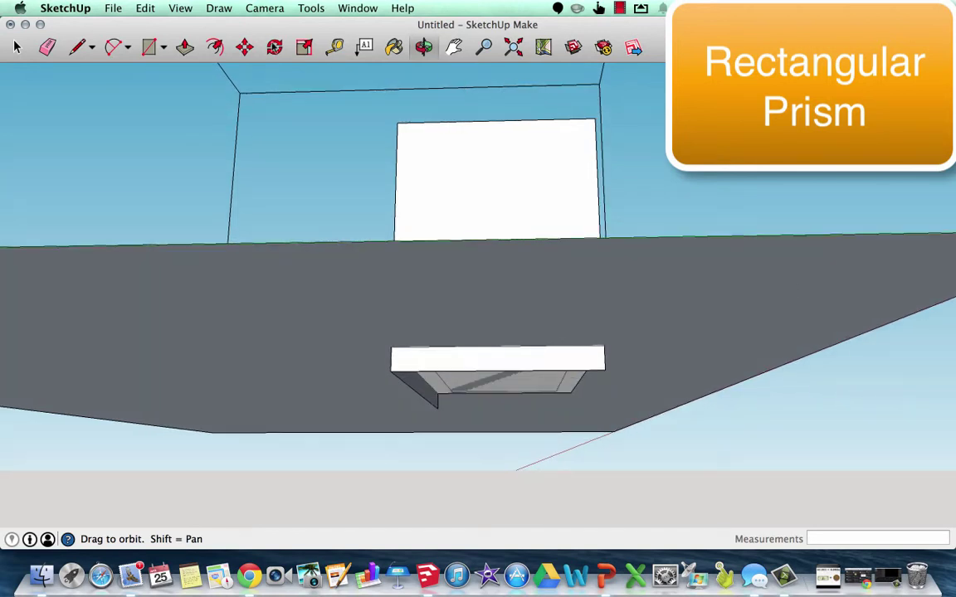
pyautogui.scroll(2, 368, 271)
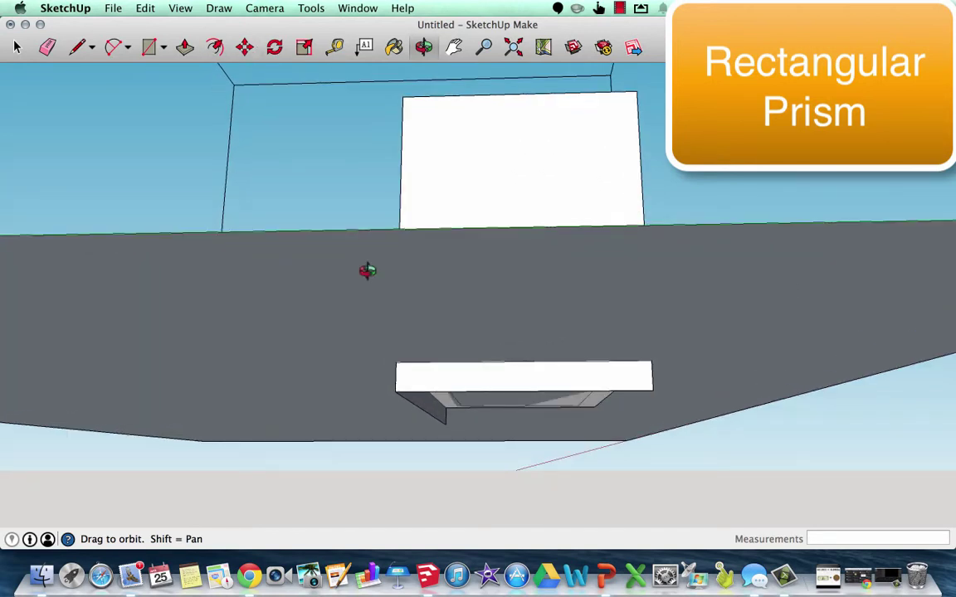
pyautogui.click(150, 47)
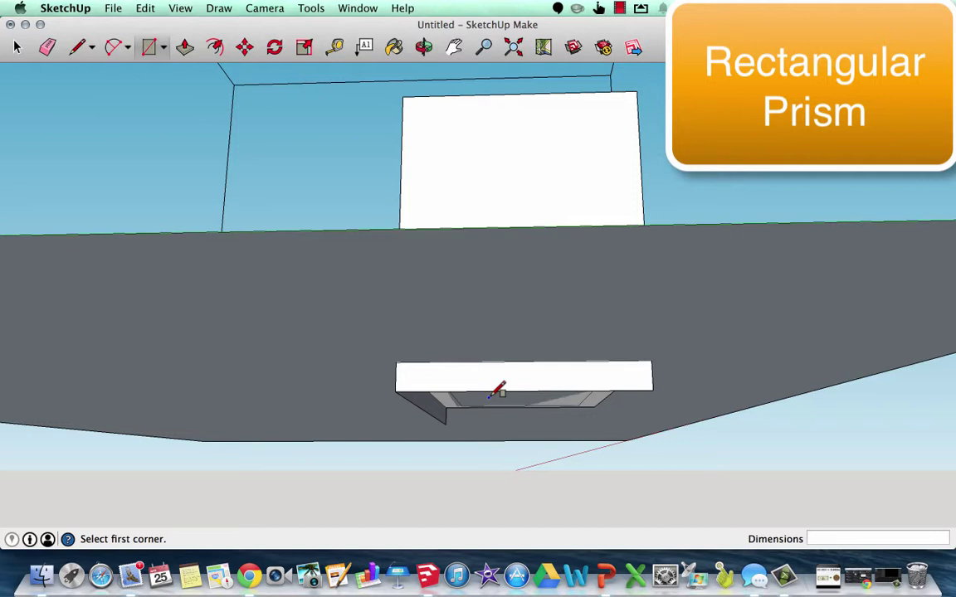
pyautogui.click(447, 422)
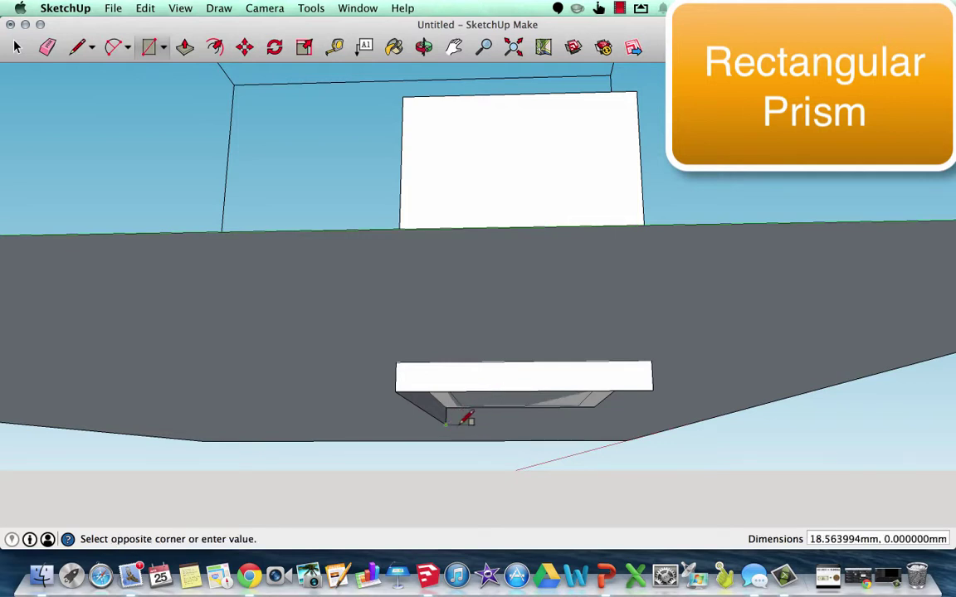
pyautogui.click(603, 405)
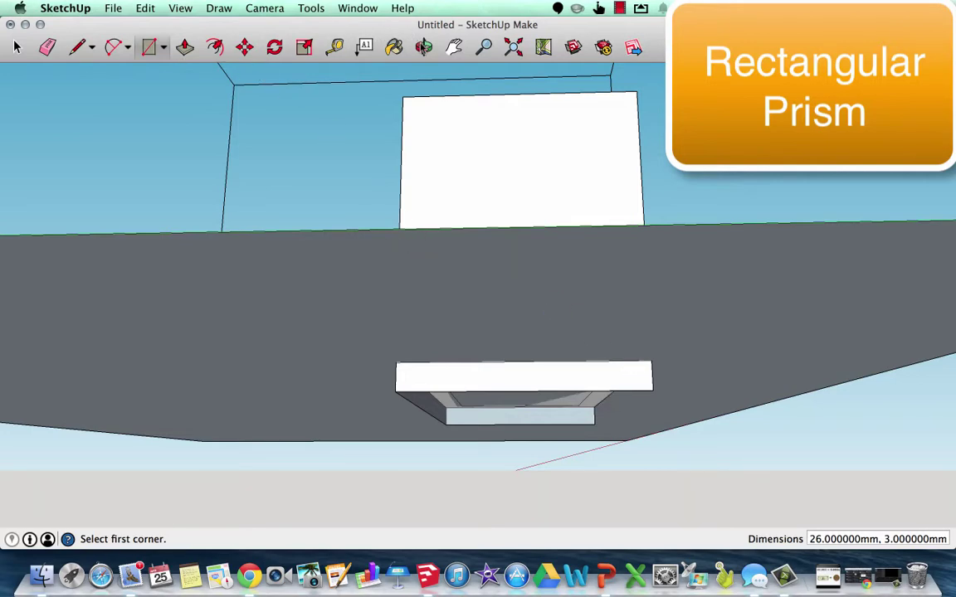
# Draw the remaining 3 mm high strip below the other long edge to close the underside of the base
pyautogui.press('o')
pyautogui.moveTo(367, 271); pyautogui.dragTo(810, 262)
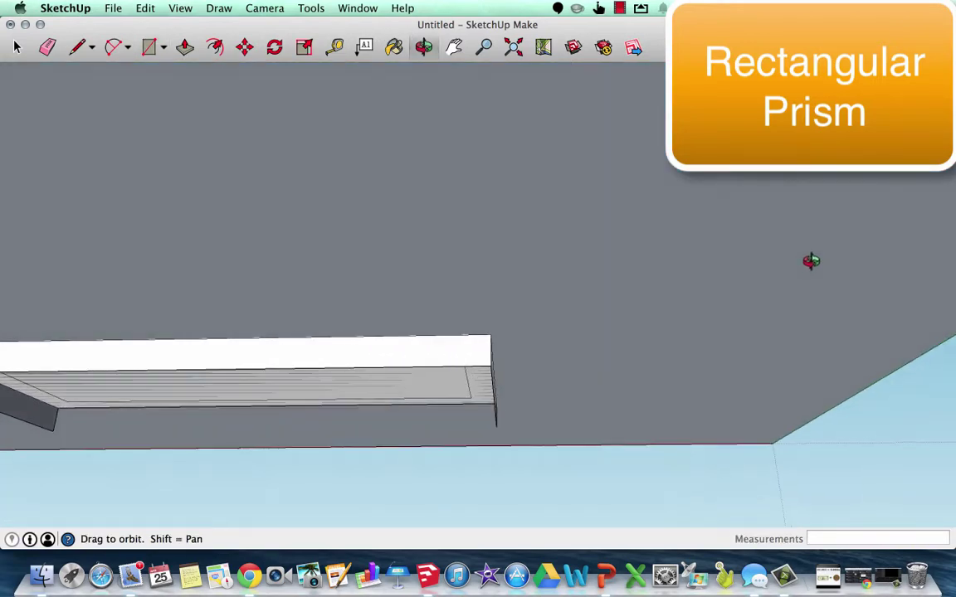
pyautogui.click(149, 48)
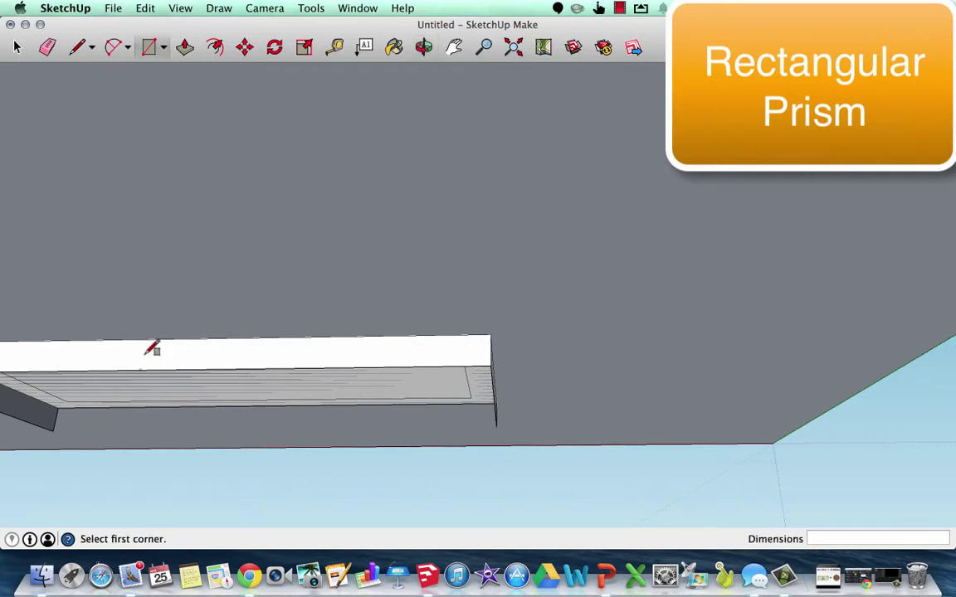
pyautogui.click(55, 429)
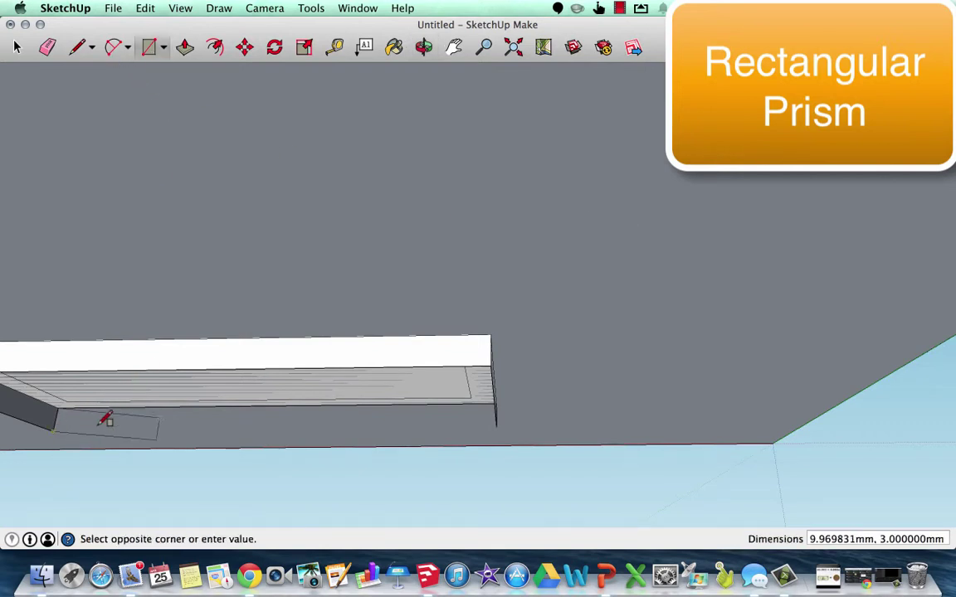
pyautogui.click(501, 400)
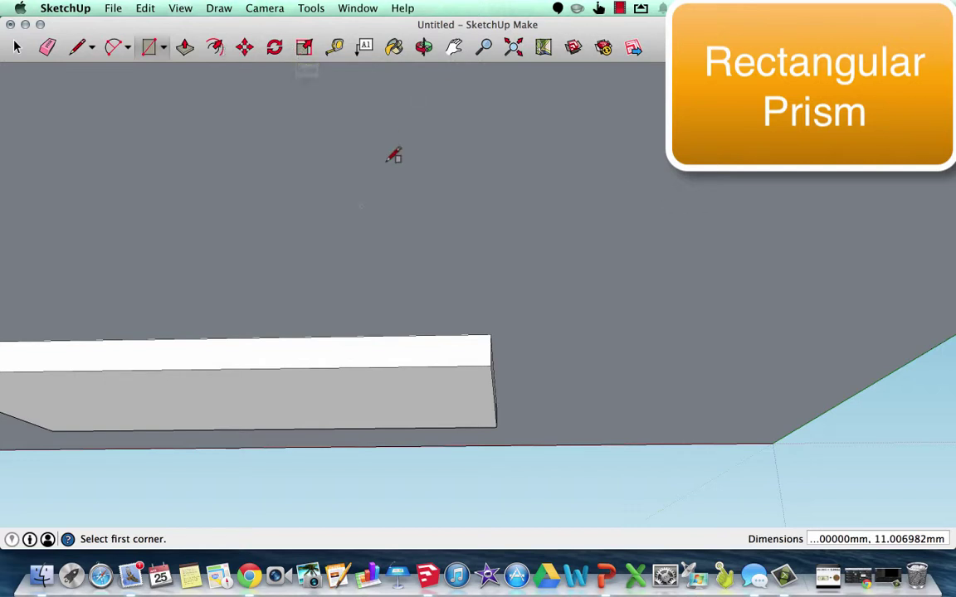
# Select the whole box, including its walls, rim and base, without the build plate
pyautogui.scroll(-3, 373, 191)
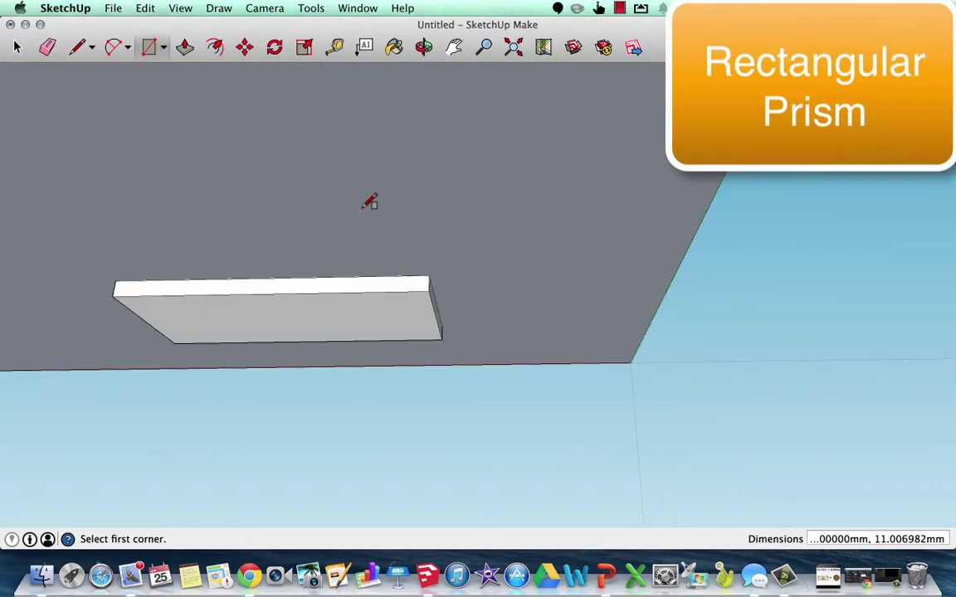
pyautogui.click(454, 47)
pyautogui.moveTo(352, 162)
pyautogui.mouseDown()
pyautogui.moveTo(423, 393)
pyautogui.moveTo(370, 156)
pyautogui.mouseUp()
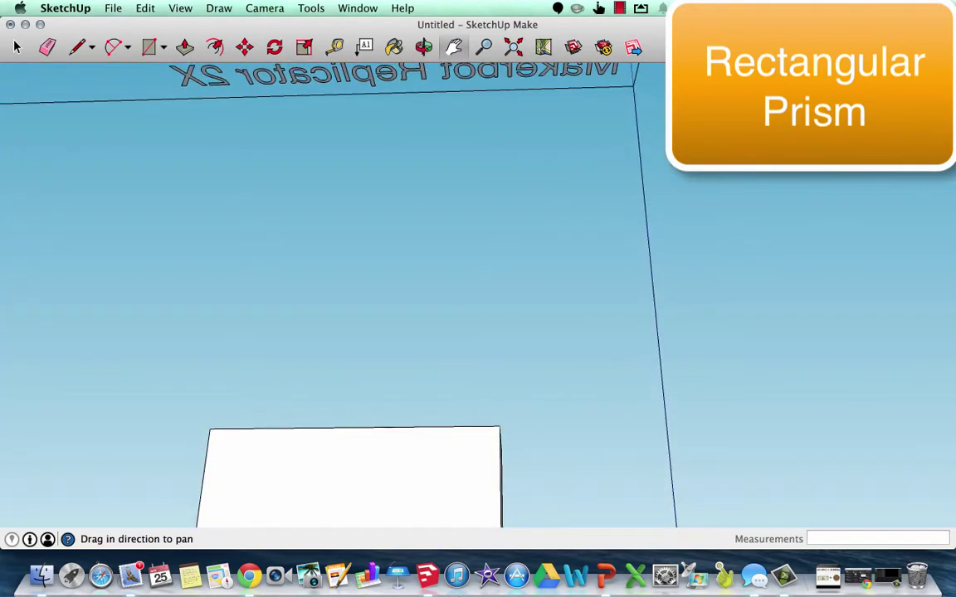
pyautogui.click(423, 47)
pyautogui.moveTo(379, 308); pyautogui.dragTo(630, 489)
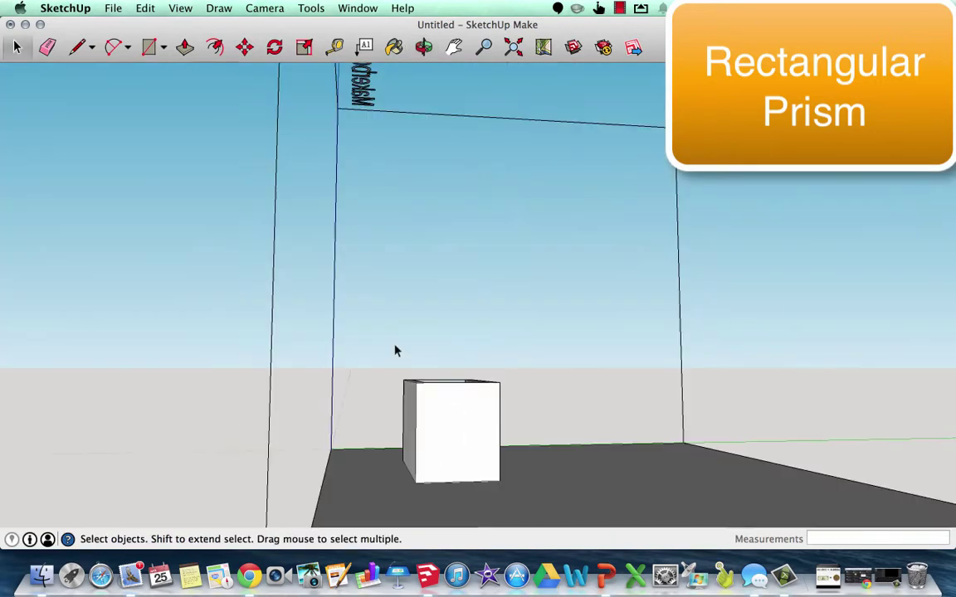
pyautogui.moveTo(396, 351); pyautogui.dragTo(572, 528)
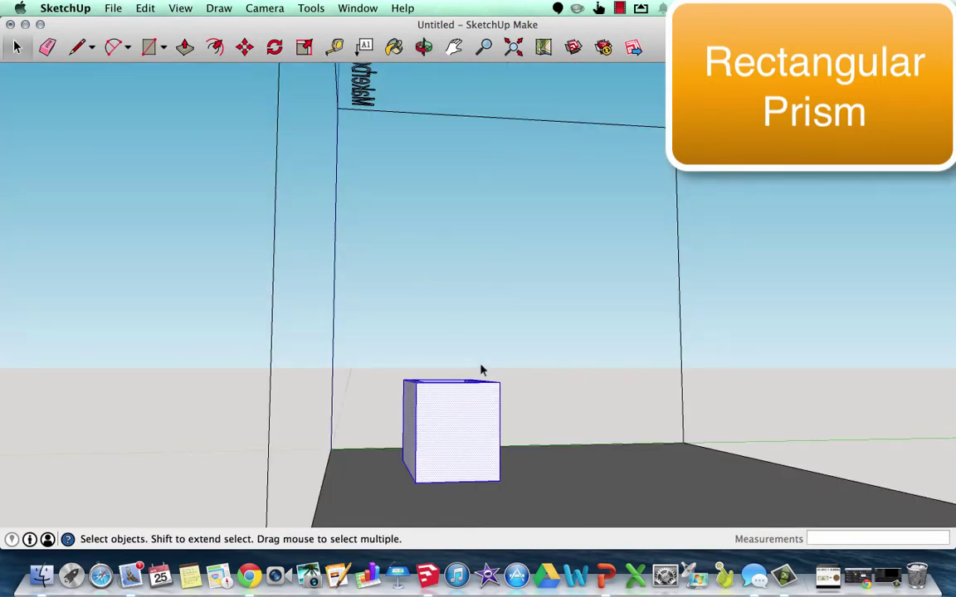
pyautogui.moveTo(466, 410); pyautogui.dragTo(520, 343)
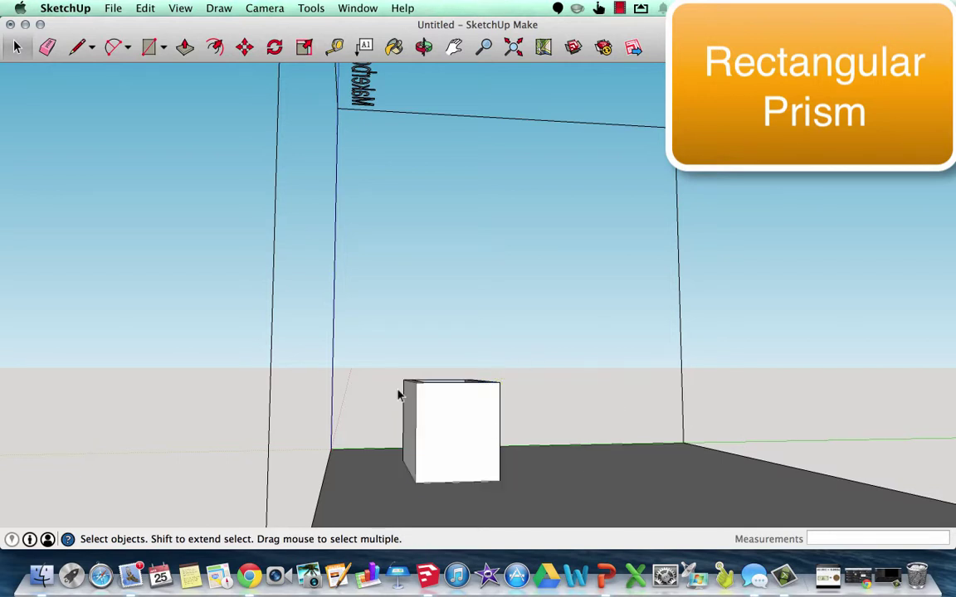
pyautogui.moveTo(373, 346); pyautogui.dragTo(599, 534)
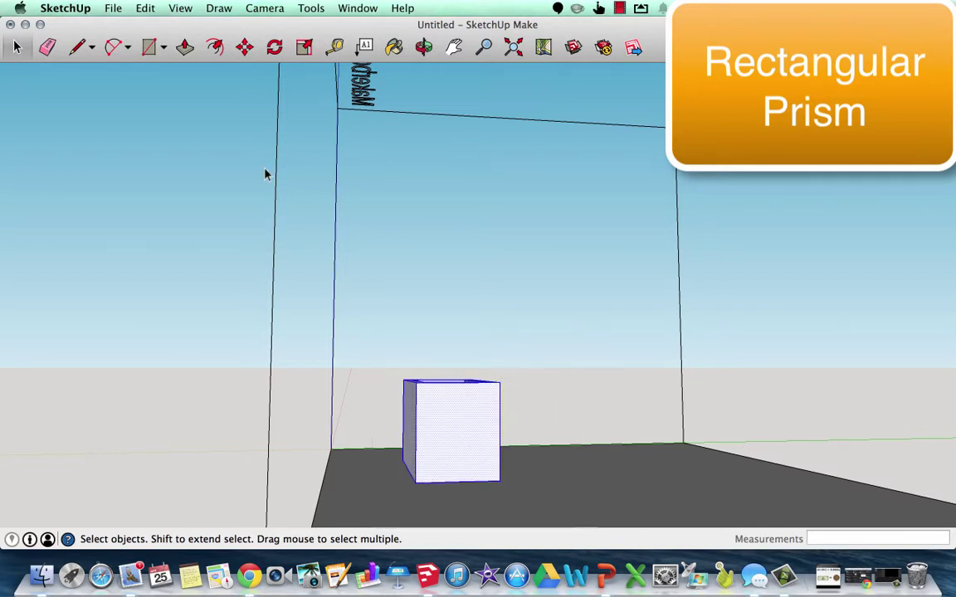
# Try to move the selected box about 50 mm up off the build plate and undo the move
pyautogui.click(244, 47)
pyautogui.click(464, 395)
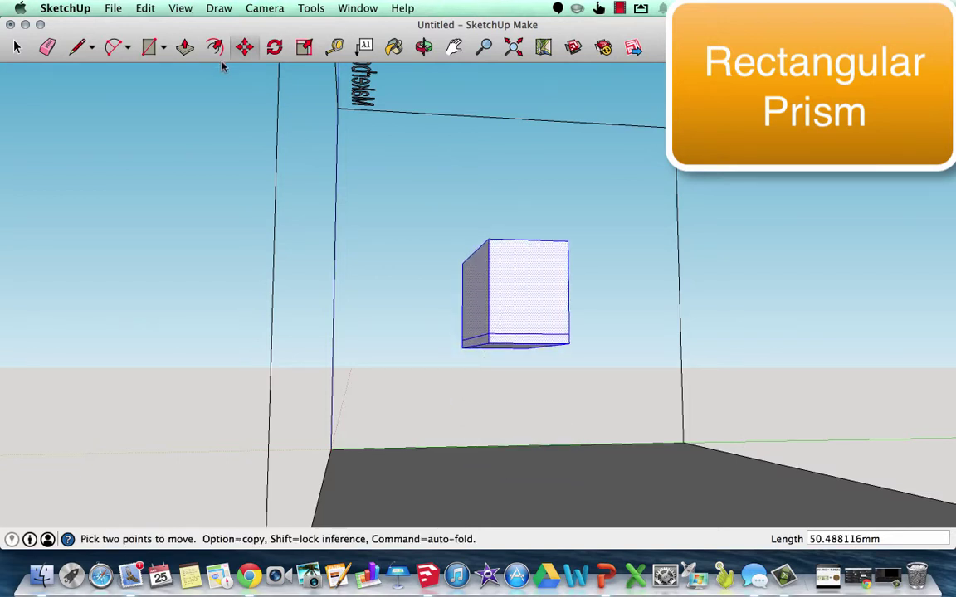
pyautogui.click(274, 48)
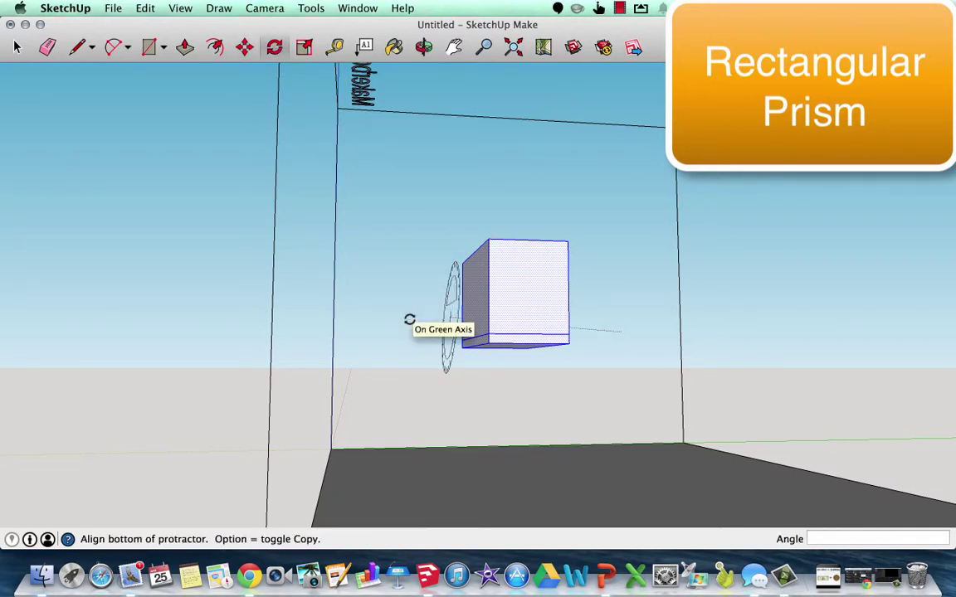
pyautogui.press('super+z')
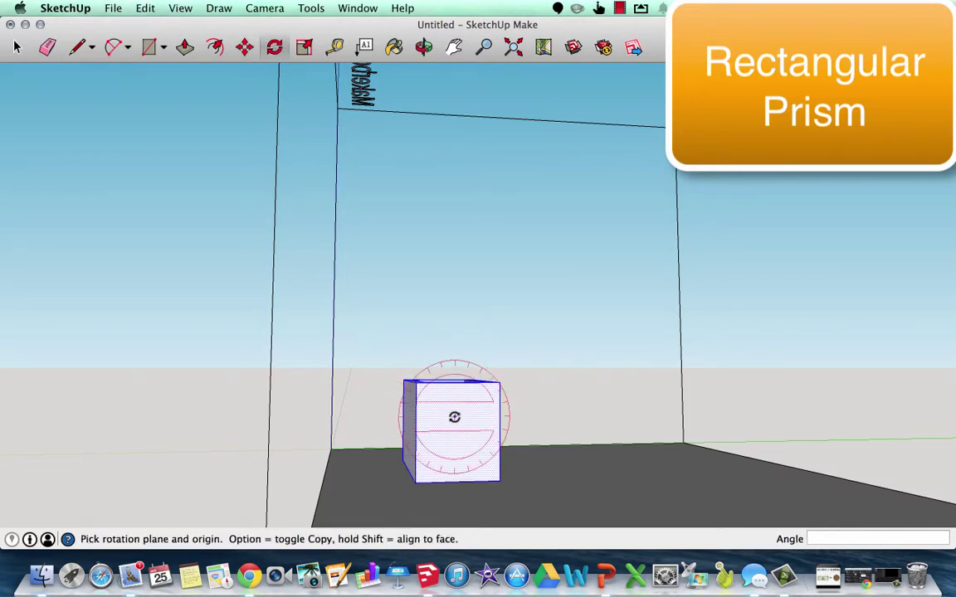
# Move the selected box about 34 mm so that its base clears the build plate
pyautogui.click(244, 47)
pyautogui.click(438, 379)
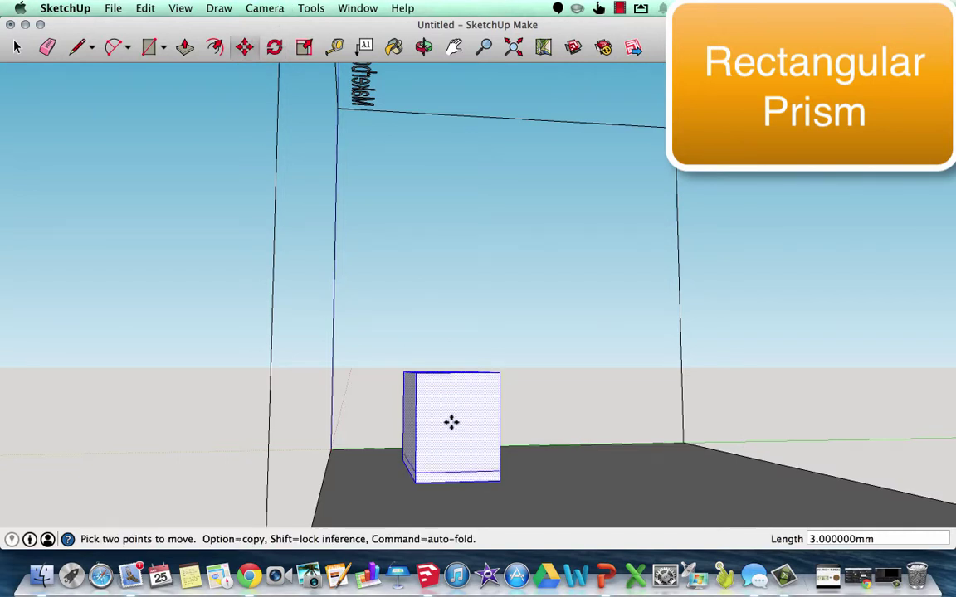
pyautogui.click(523, 340)
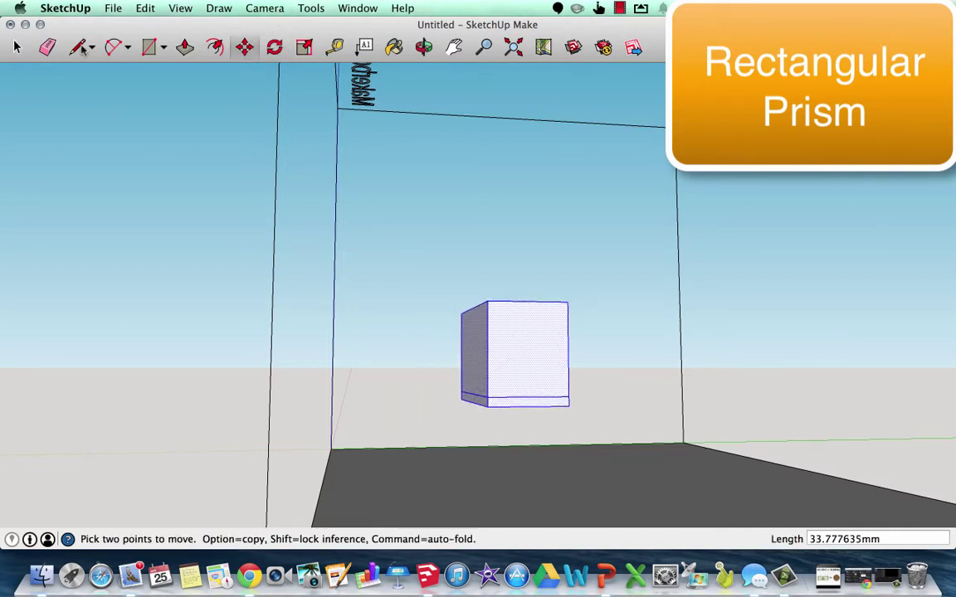
# Delete the horizontal seam lines between walls and base on one long side and the adjoining short side of the box
pyautogui.click(423, 48)
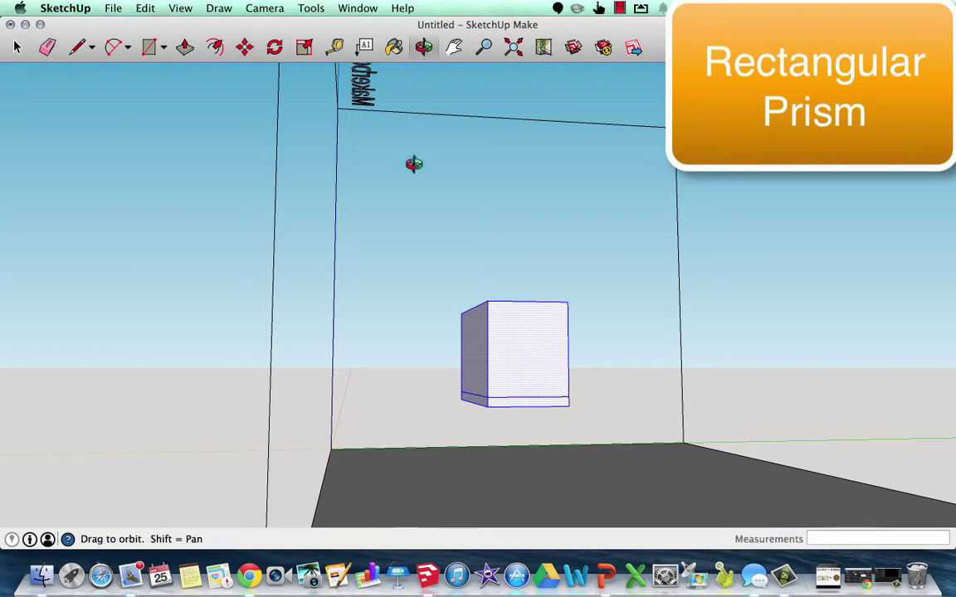
pyautogui.moveTo(411, 164); pyautogui.dragTo(931, 253)
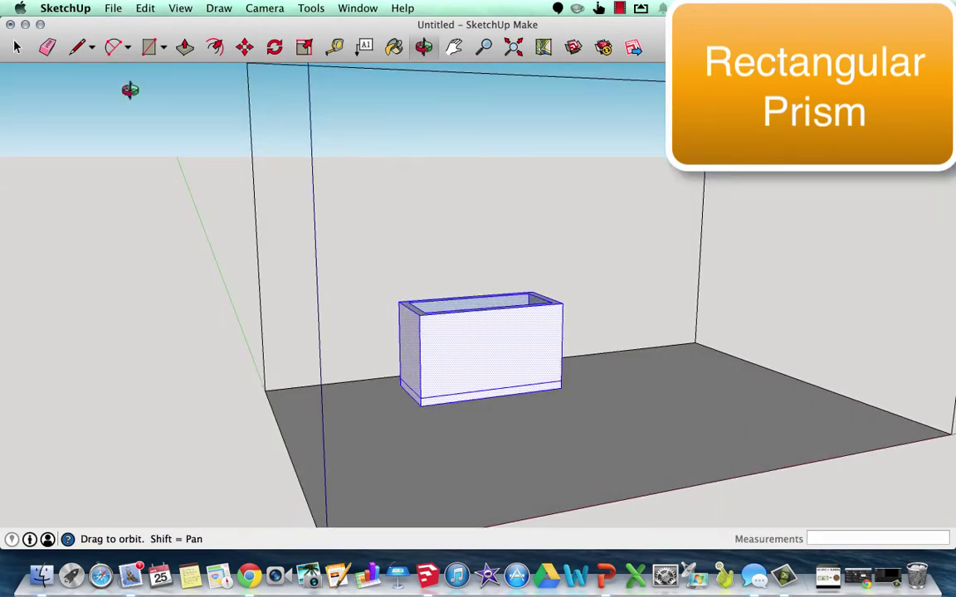
pyautogui.scroll(3, 365, 286)
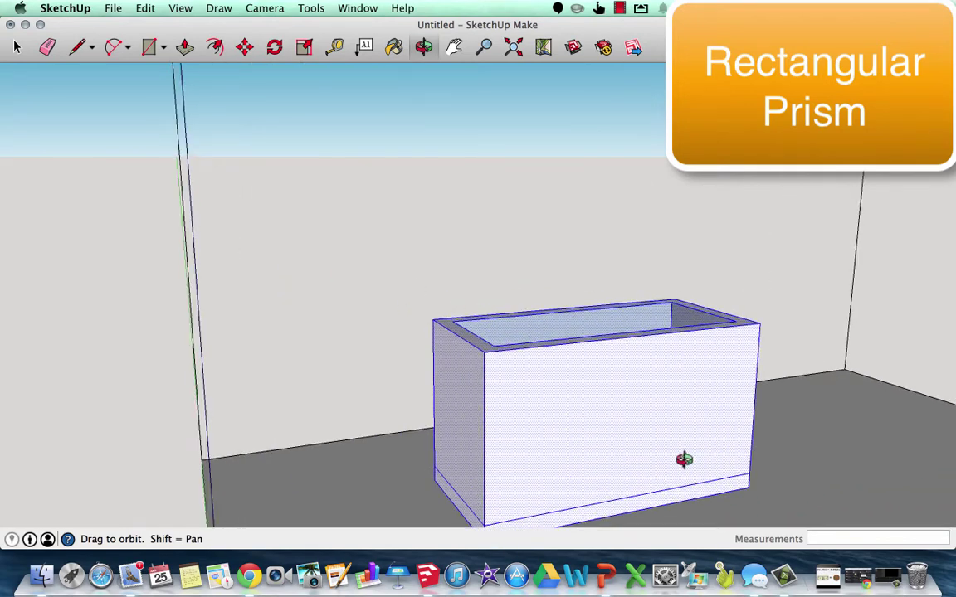
pyautogui.click(454, 47)
pyautogui.moveTo(597, 332); pyautogui.dragTo(587, 279)
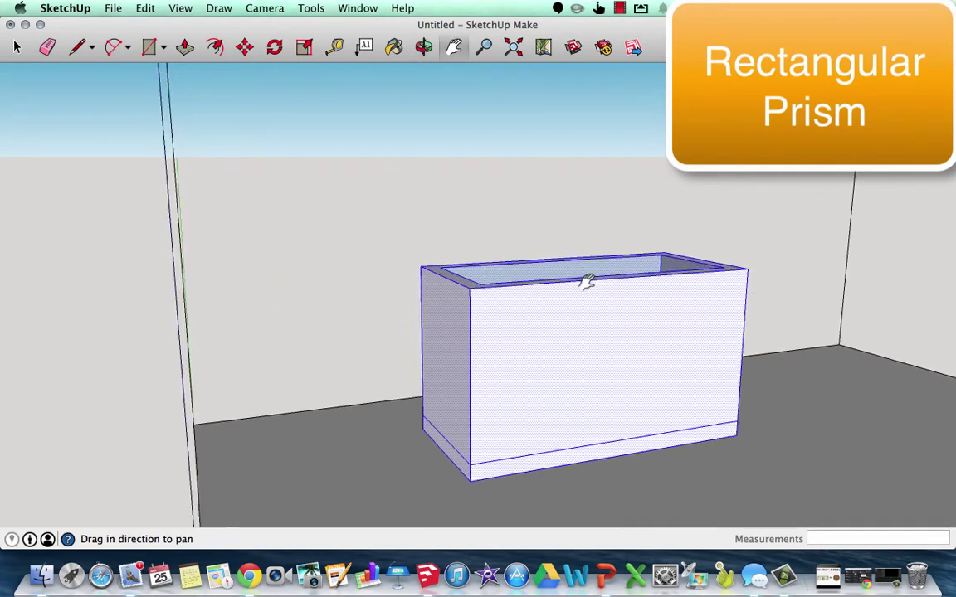
pyautogui.click(16, 48)
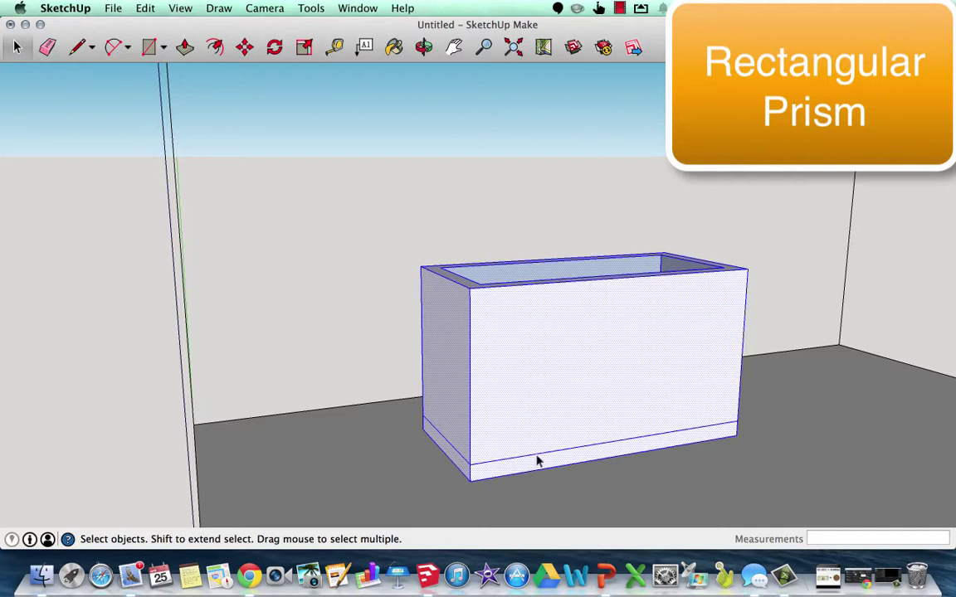
pyautogui.click(530, 419)
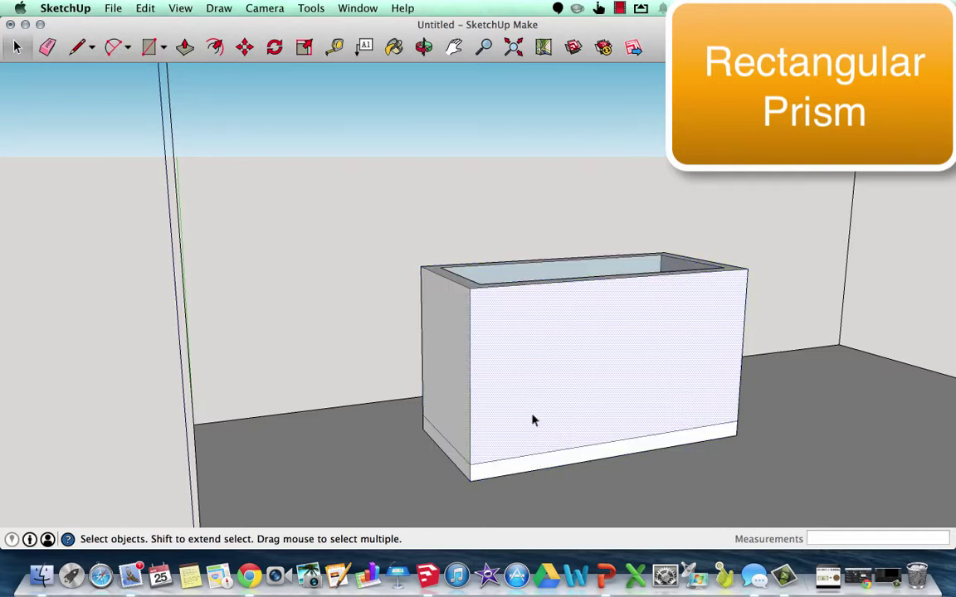
pyautogui.click(533, 460)
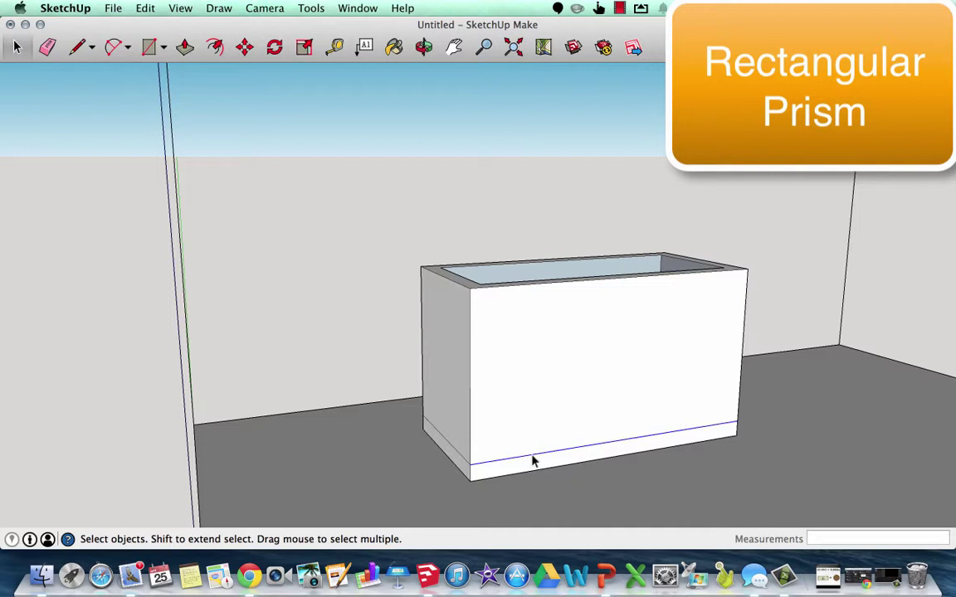
pyautogui.keyDown('shift'); pyautogui.click(532, 459); pyautogui.keyUp('shift')
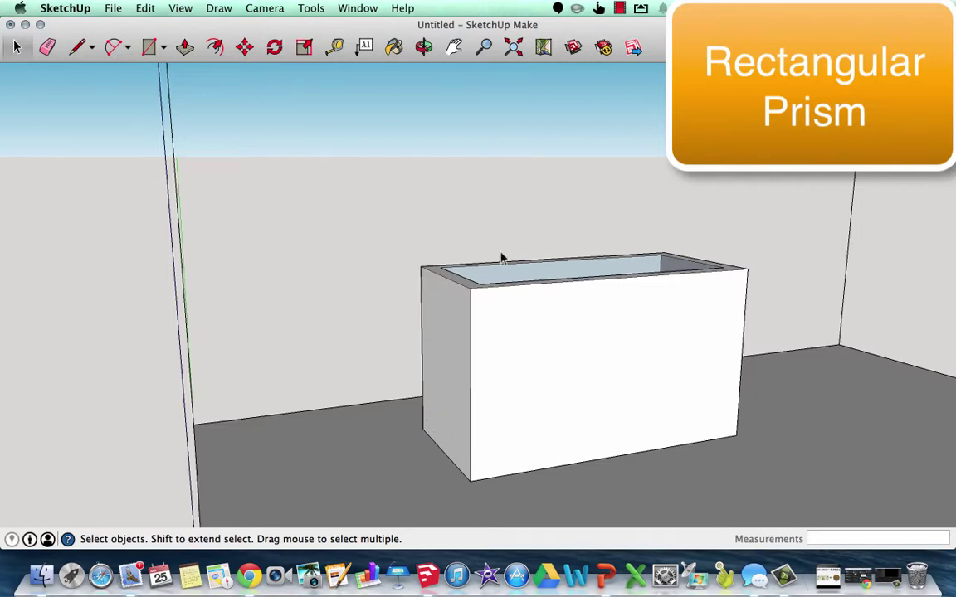
# Delete the horizontal seam line between wall and base on the remaining long side of the box
pyautogui.click(423, 46)
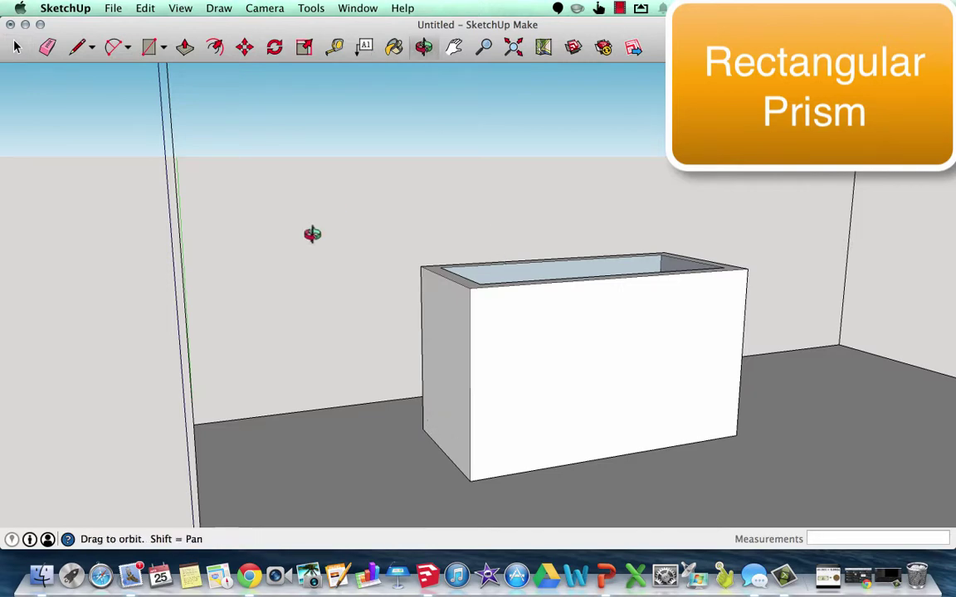
pyautogui.moveTo(309, 231); pyautogui.dragTo(953, 313)
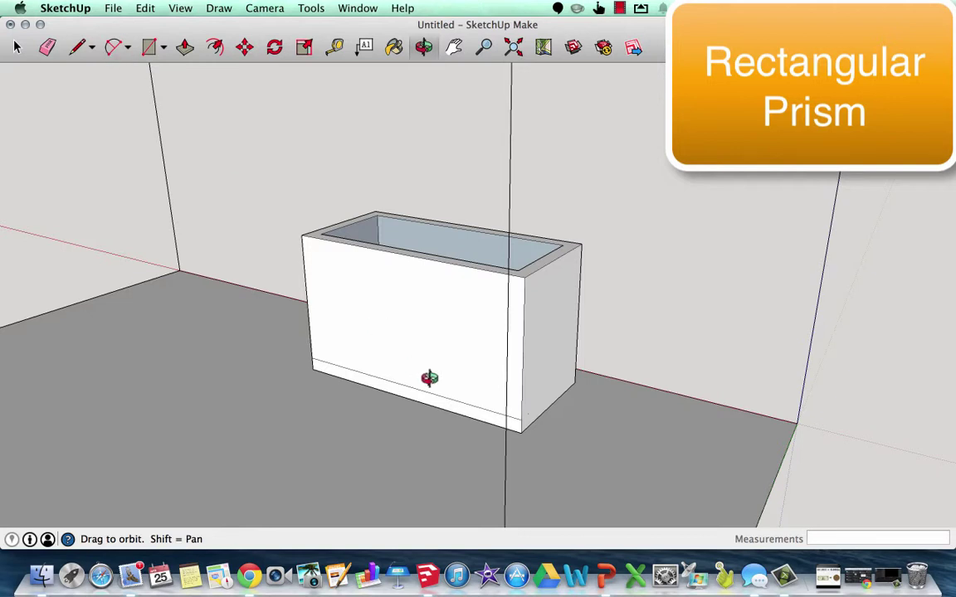
pyautogui.click(18, 46)
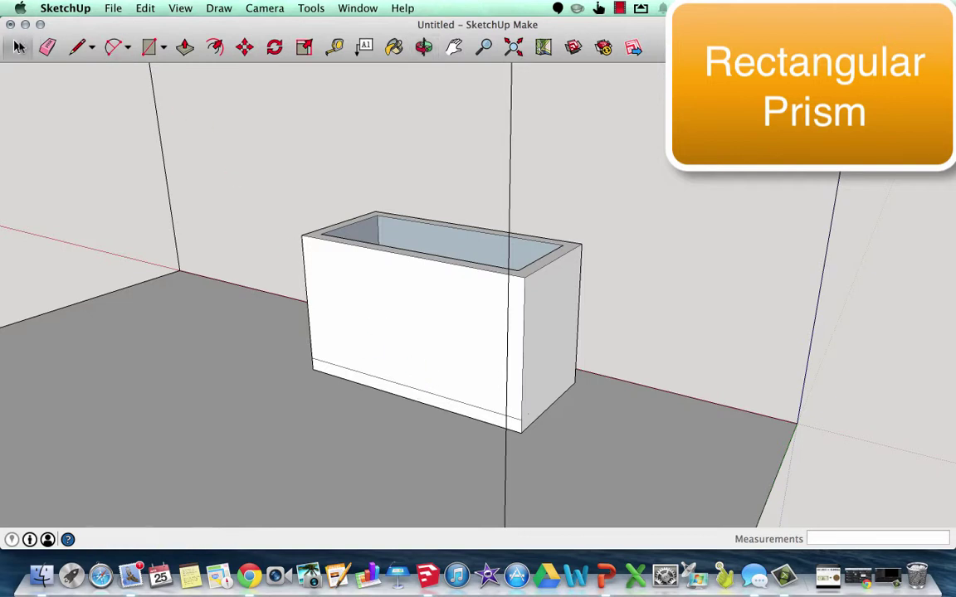
pyautogui.click(466, 404)
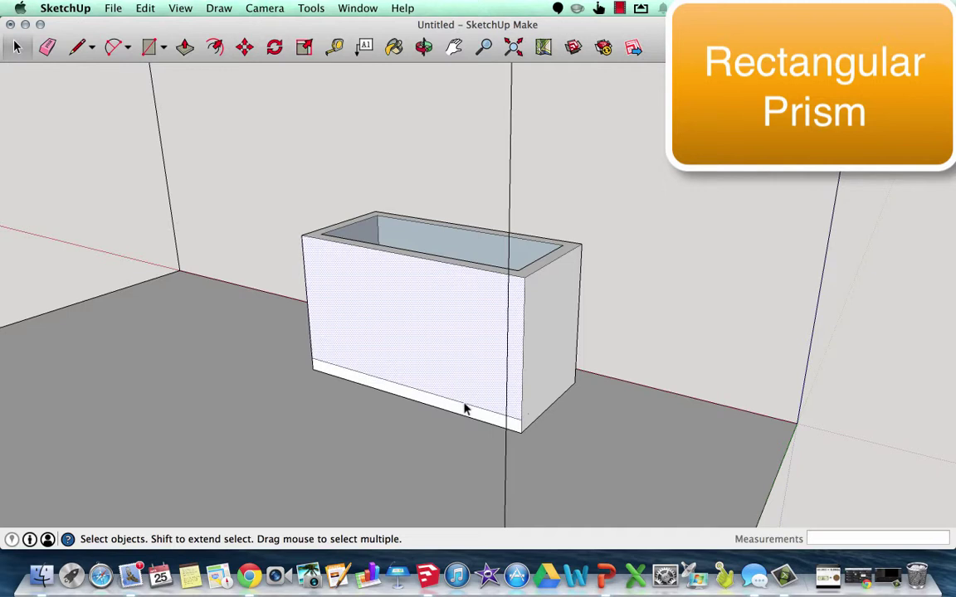
pyautogui.press('Escape')
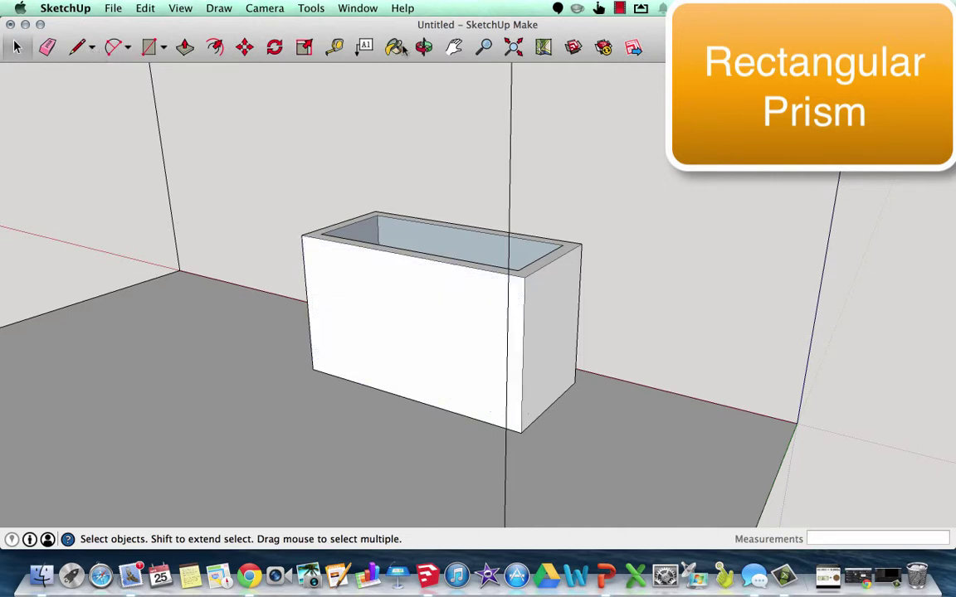
# Delete the horizontal seam line between wall and base on the remaining short side of the box
pyautogui.click(423, 46)
pyautogui.moveTo(348, 156); pyautogui.dragTo(665, 326)
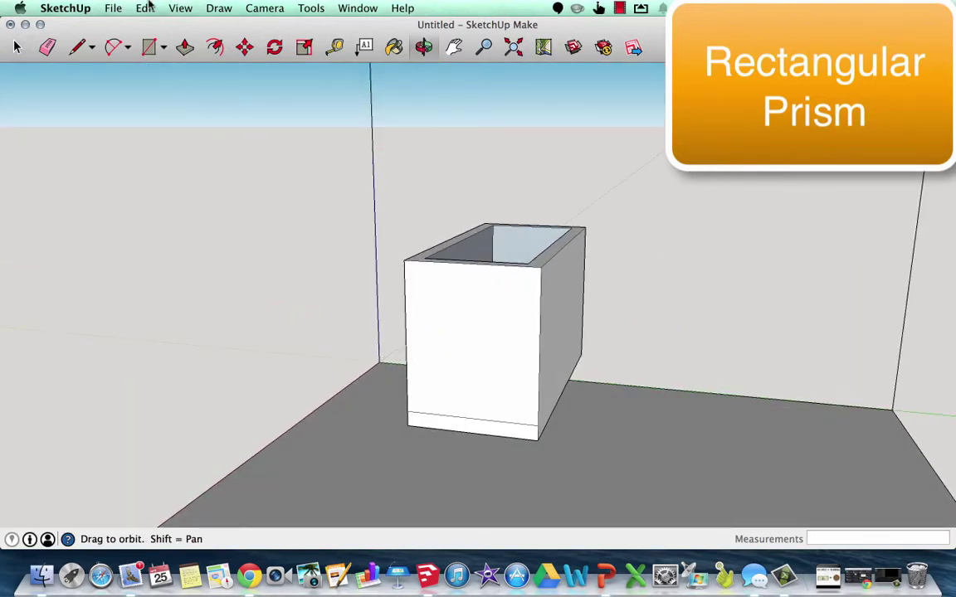
pyautogui.click(17, 47)
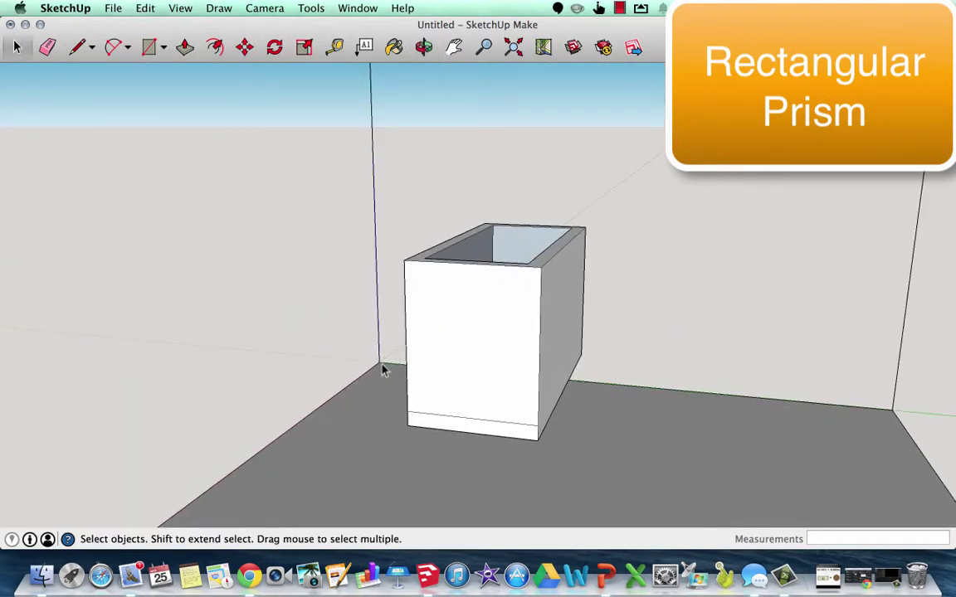
pyautogui.click(468, 420)
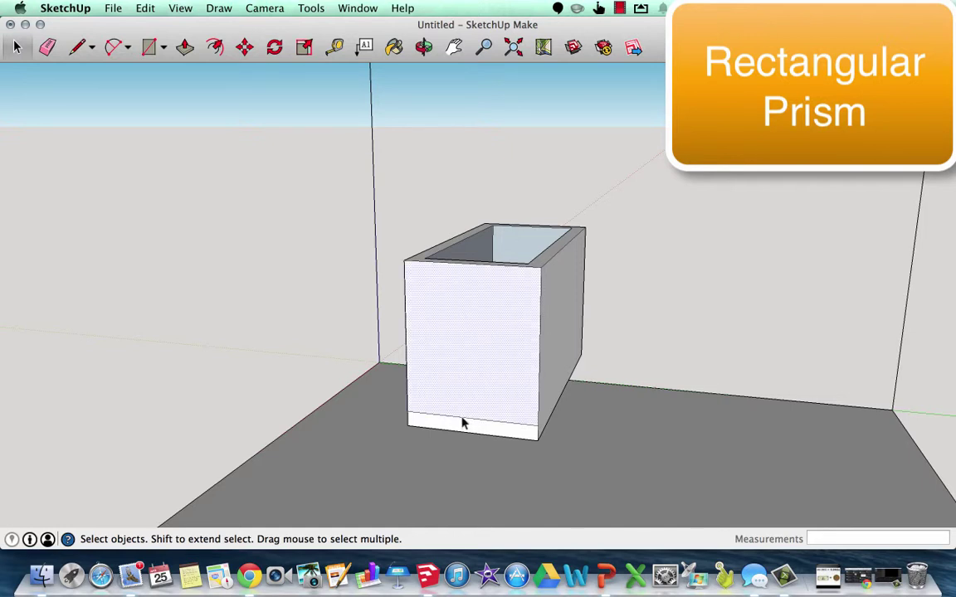
pyautogui.click(462, 420)
pyautogui.press('Delete')
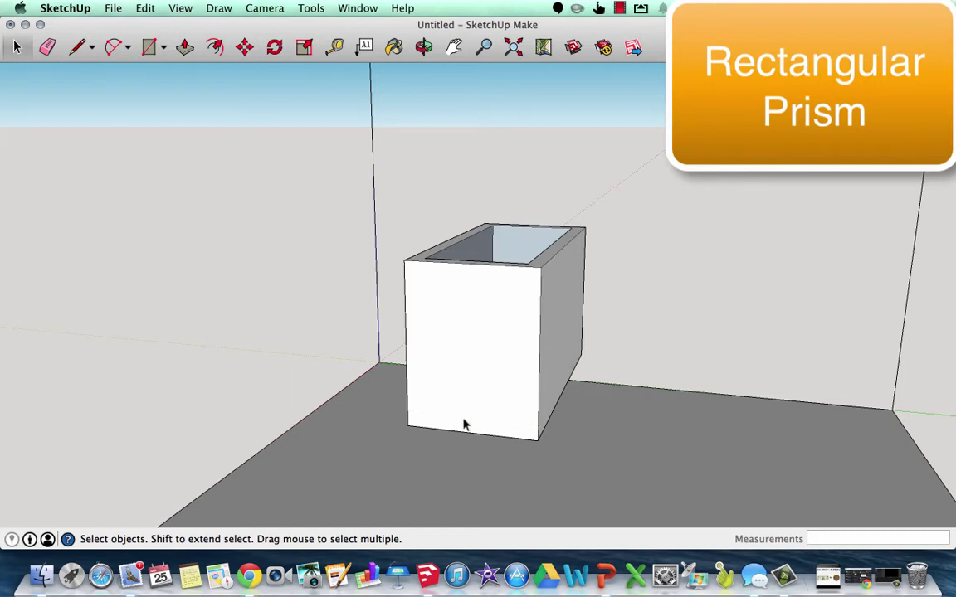
# Dimension the box's outer length along the bottom edge of a long side, placing the label below that edge
pyautogui.click(424, 47)
pyautogui.moveTo(728, 422); pyautogui.dragTo(598, 464)
pyautogui.click(334, 47)
pyautogui.click(311, 8)
pyautogui.click(336, 269)
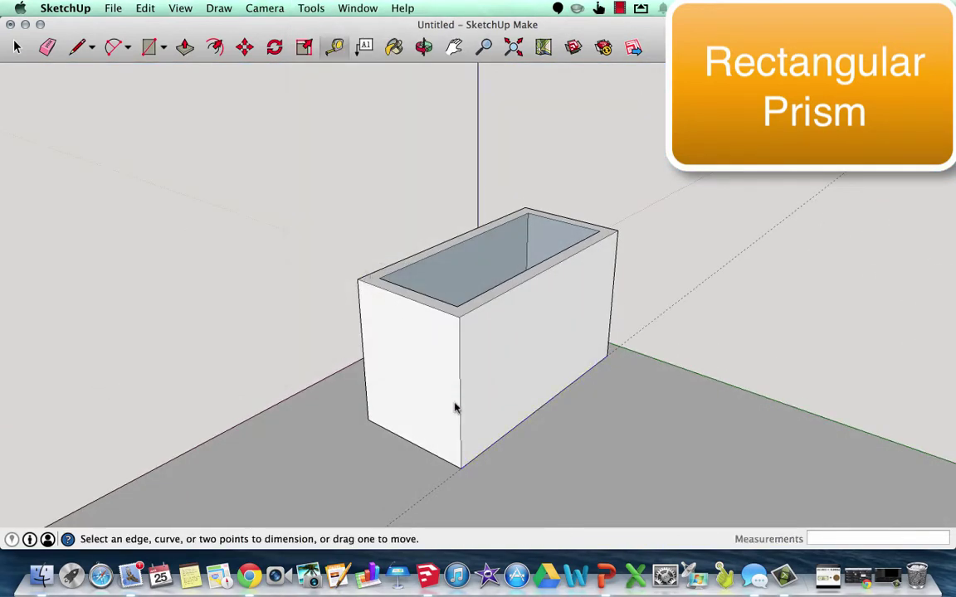
pyautogui.click(462, 471)
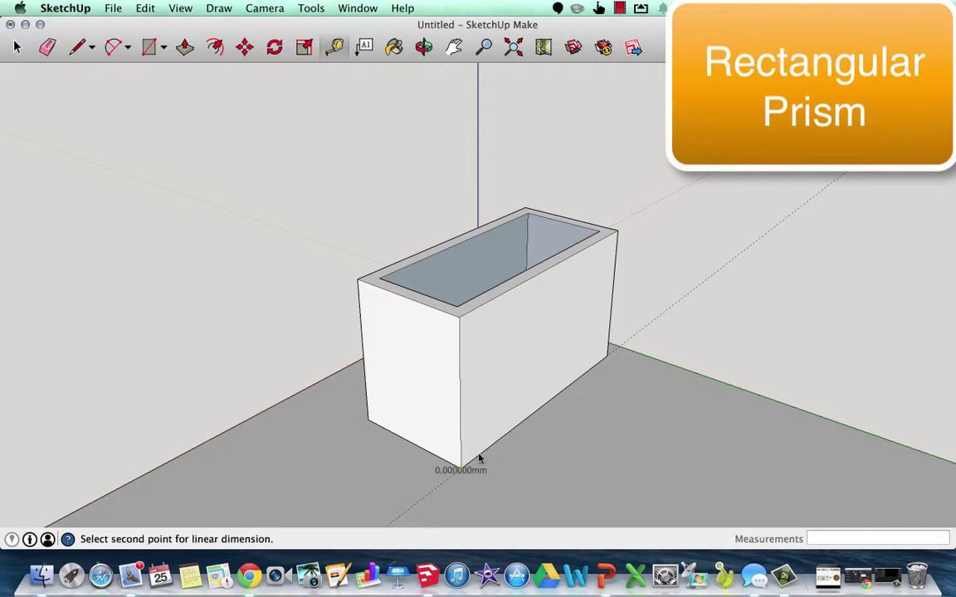
pyautogui.click(608, 361)
pyautogui.click(589, 428)
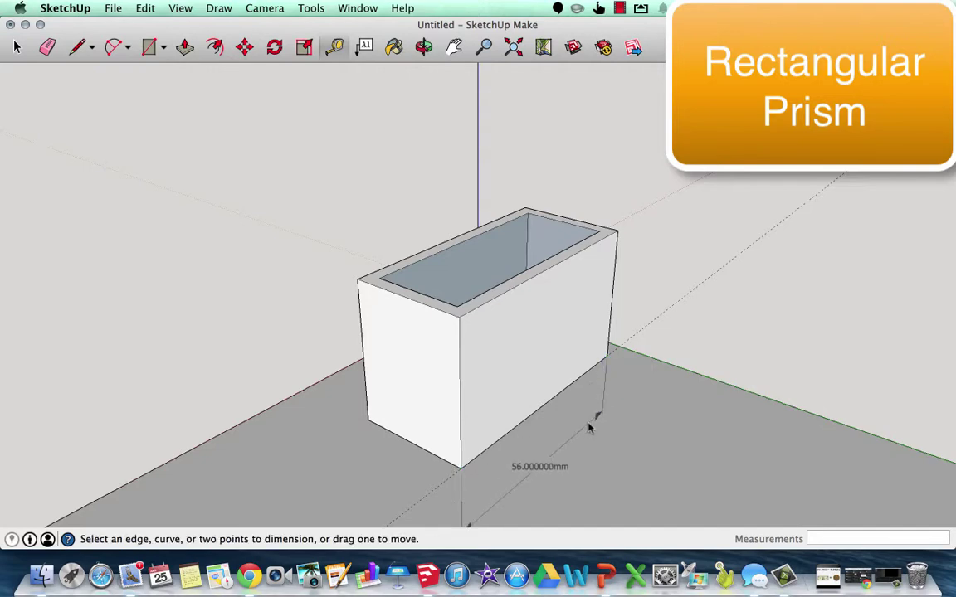
# Dimension the box's outer width along the bottom edge of the short side, placing the label in front of it
pyautogui.click(423, 47)
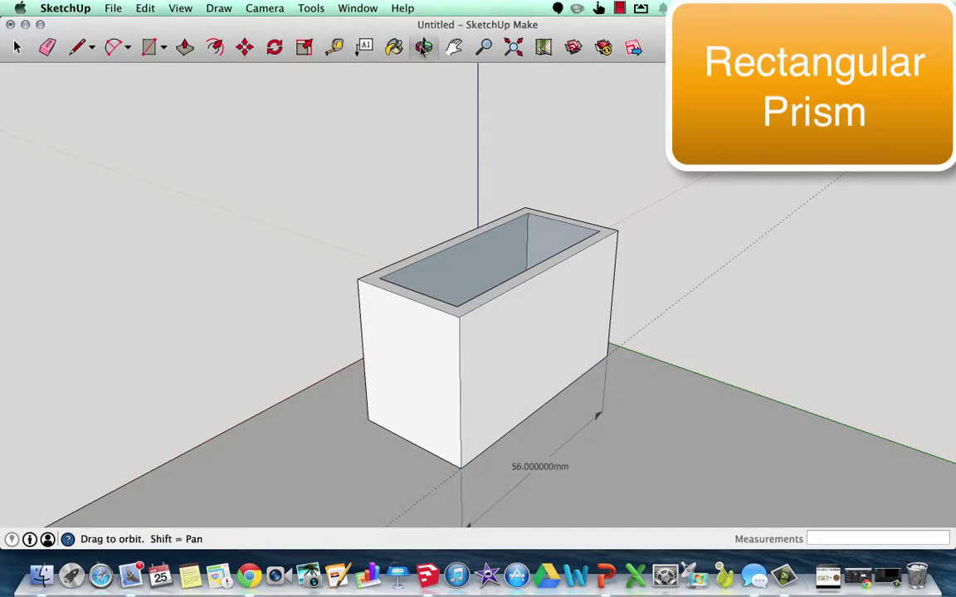
pyautogui.moveTo(294, 241); pyautogui.dragTo(418, 198)
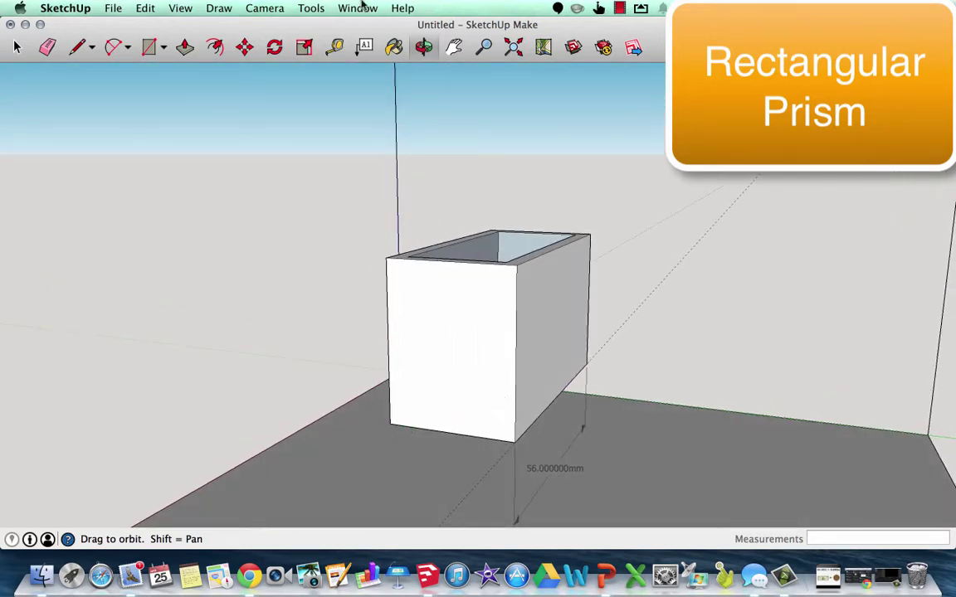
pyautogui.click(17, 47)
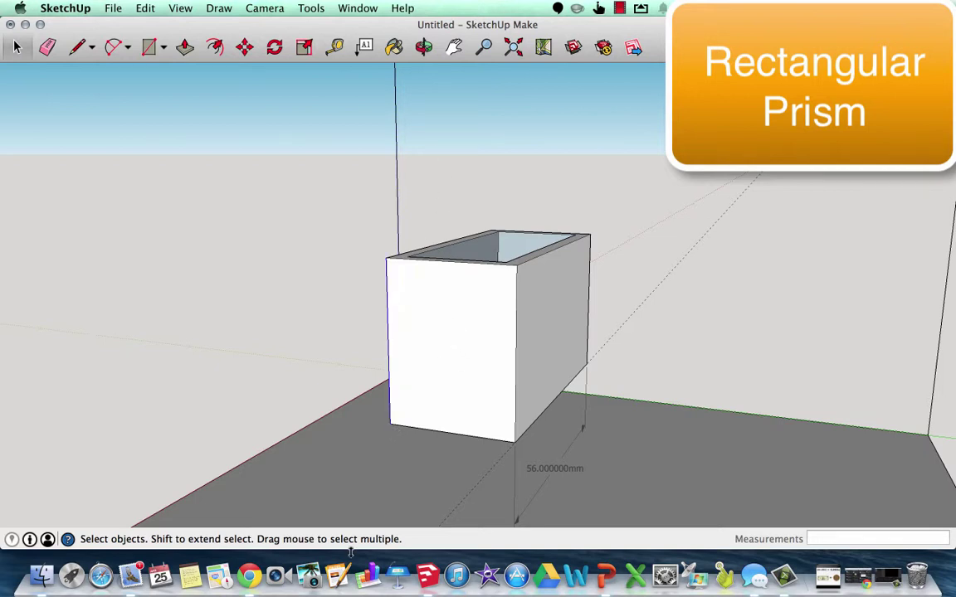
pyautogui.click(311, 8)
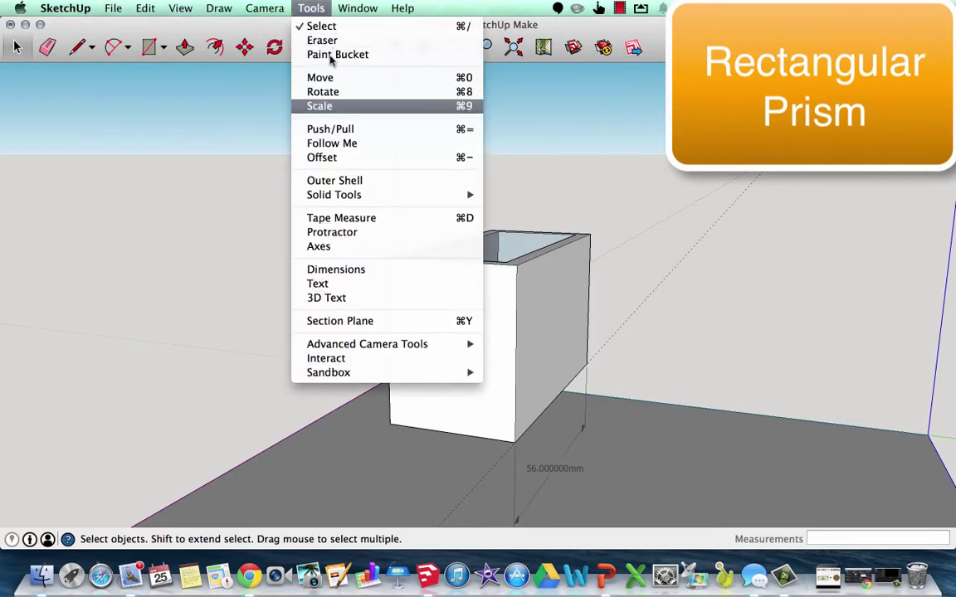
pyautogui.click(358, 271)
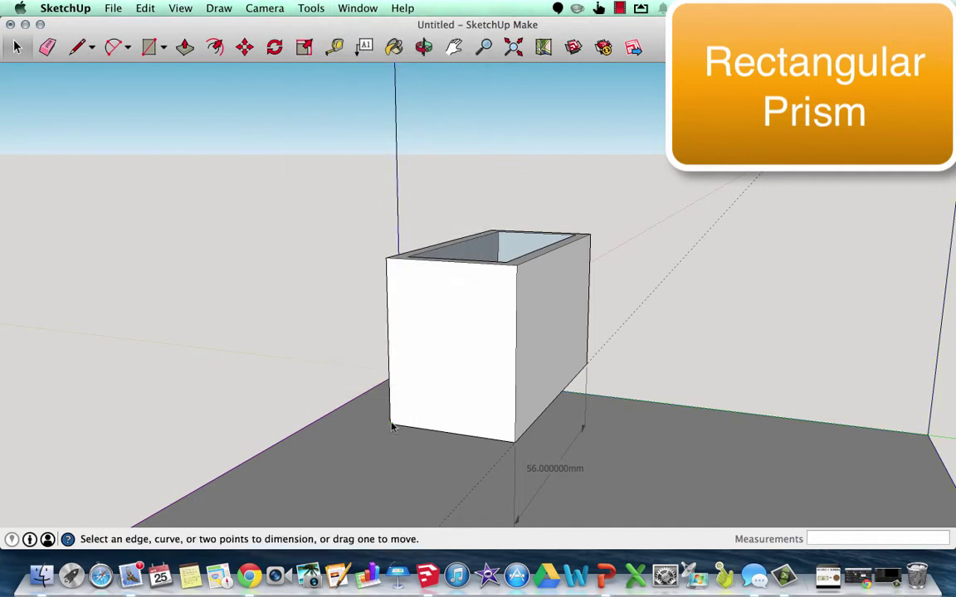
pyautogui.click(392, 425)
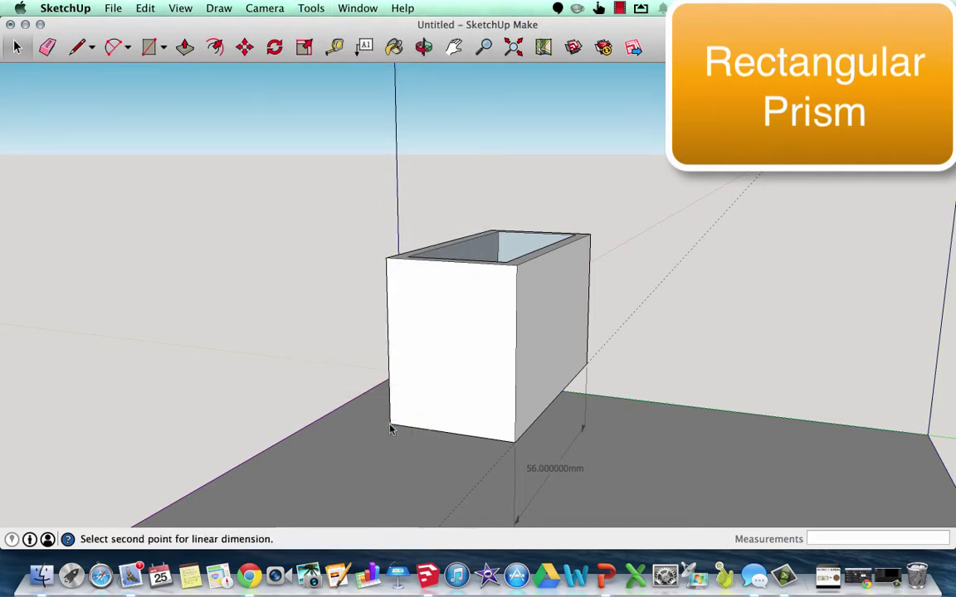
pyautogui.click(515, 442)
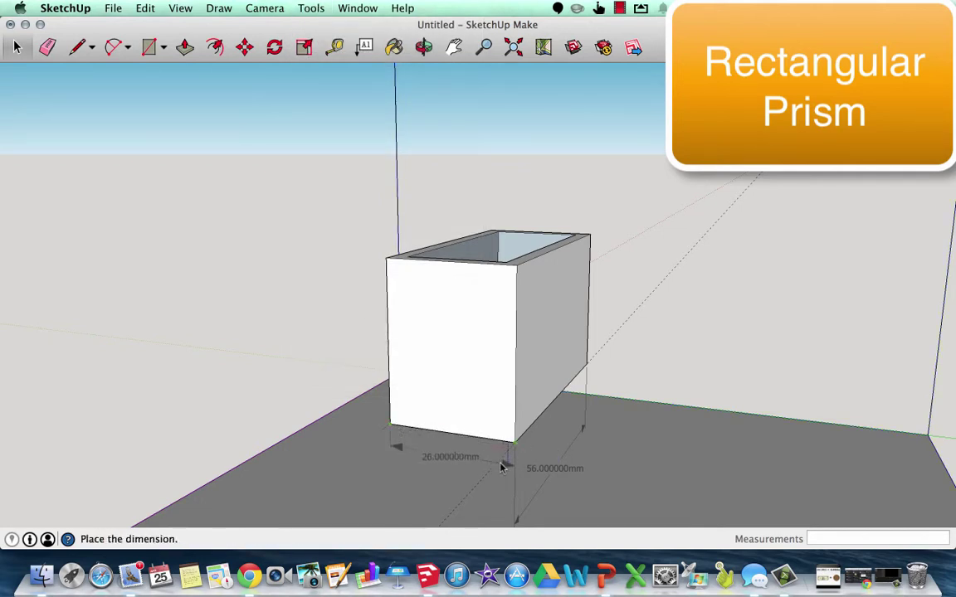
pyautogui.click(491, 471)
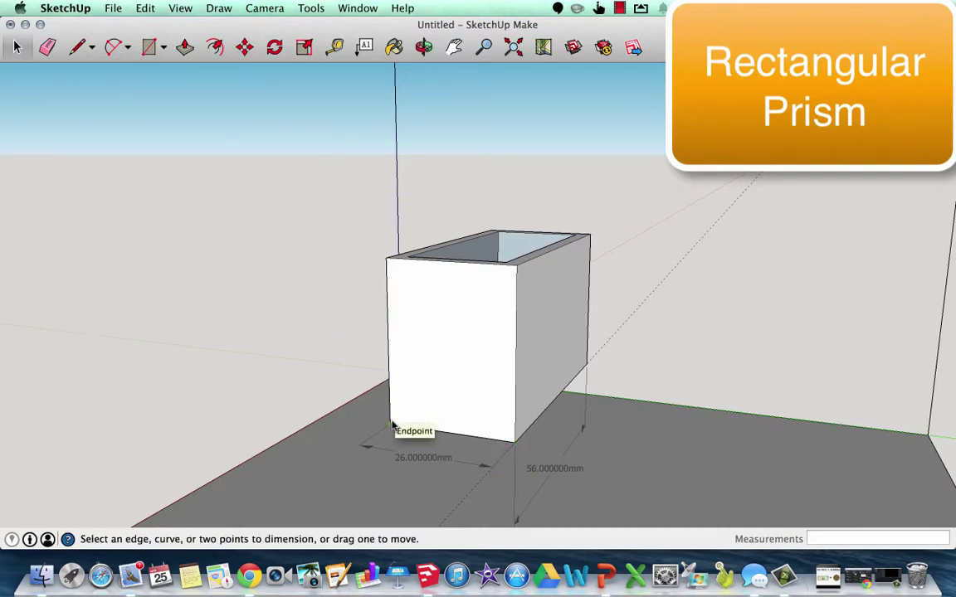
# Dimension the box's outer height along the short side's vertical edge, placing the label just outside the box
pyautogui.click(390, 417)
pyautogui.click(386, 264)
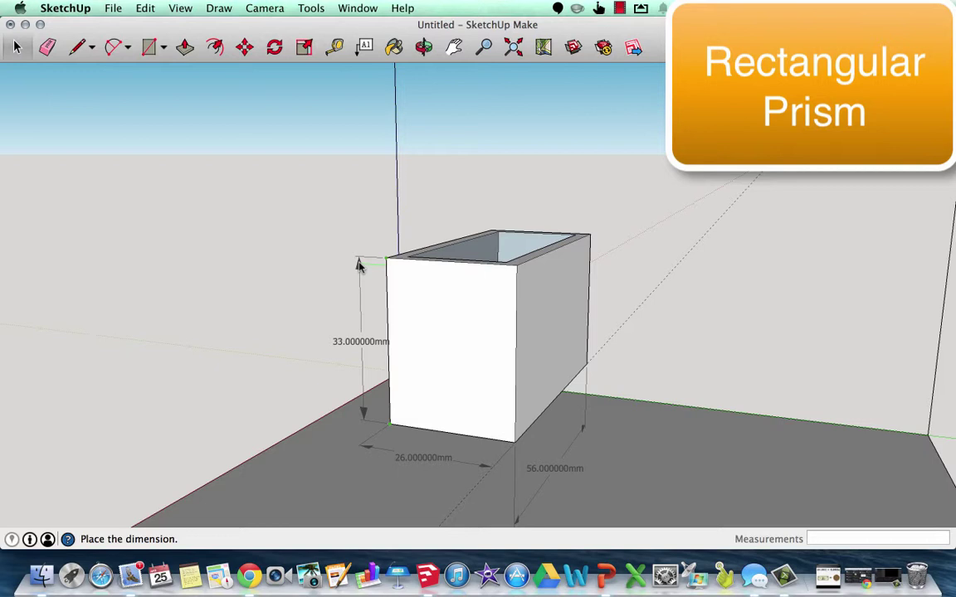
pyautogui.click(359, 264)
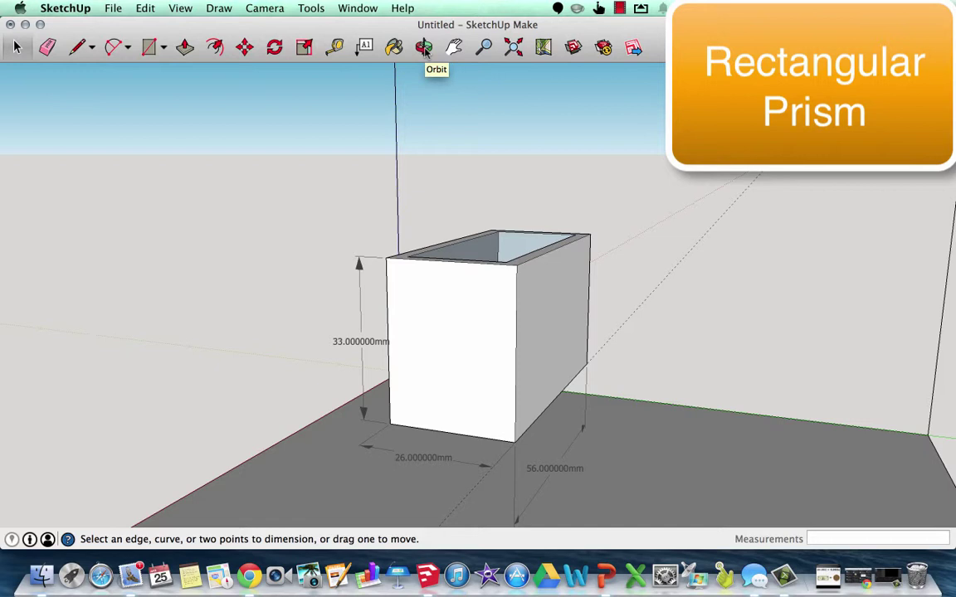
pyautogui.click(508, 265)
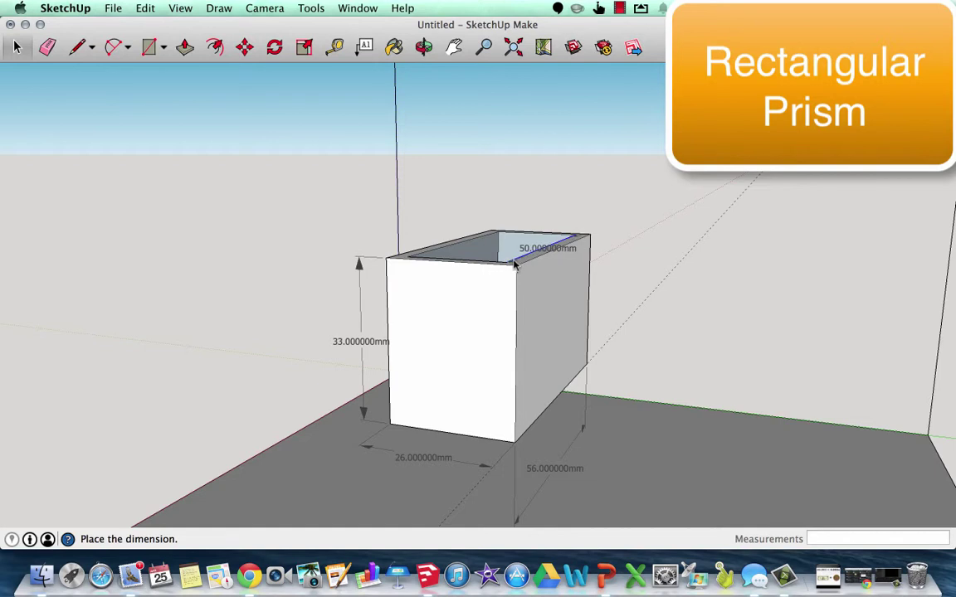
pyautogui.press('Escape')
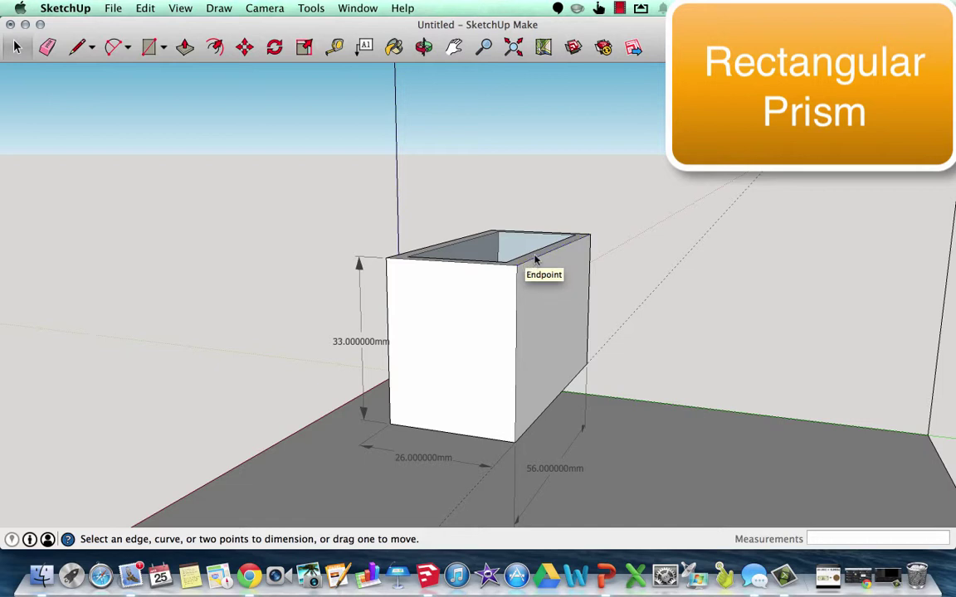
pyautogui.click(527, 266)
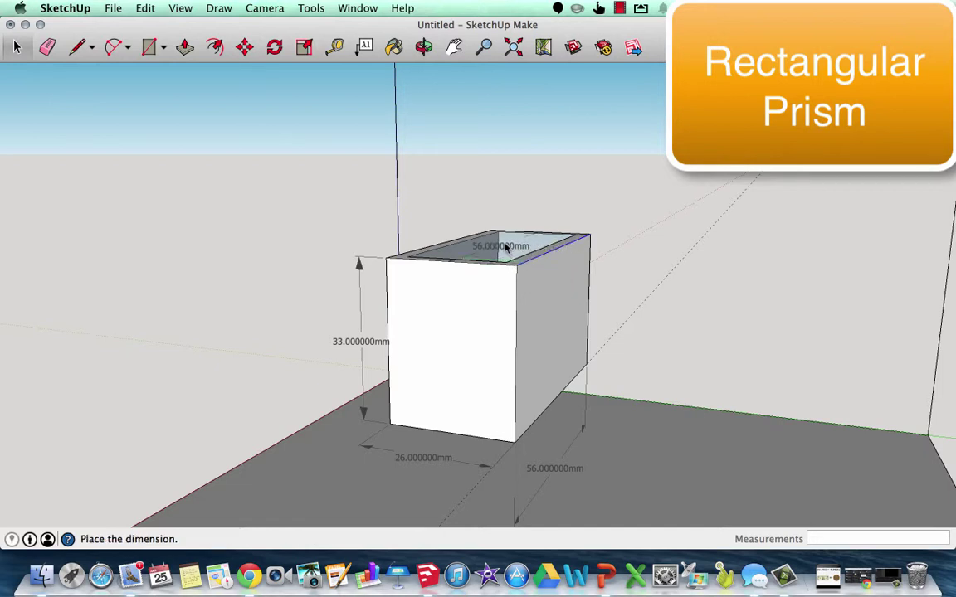
pyautogui.press('Escape')
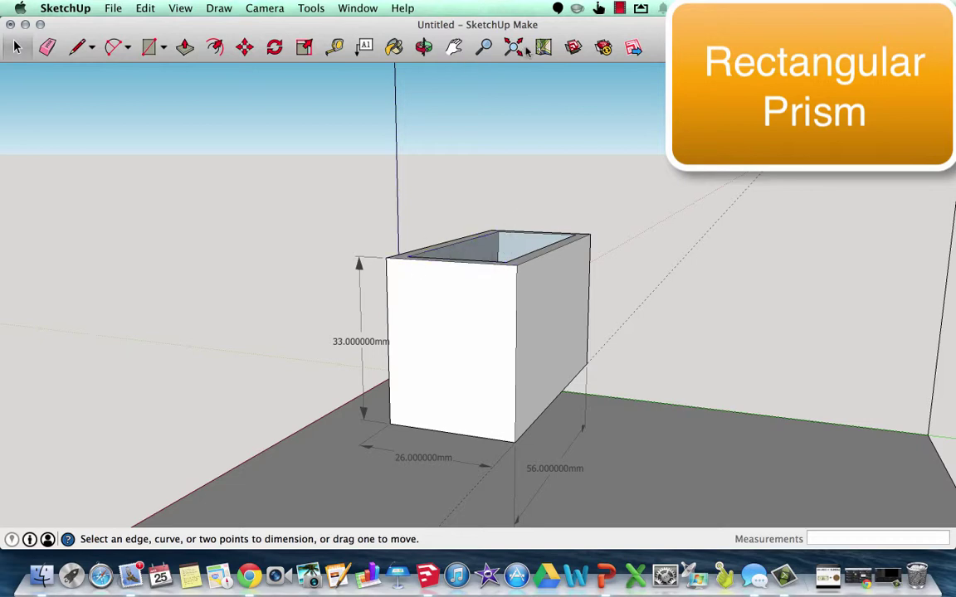
# Dimension the cavity's length between two inner rim corners, placing the label outside the adjacent long side
pyautogui.click(423, 46)
pyautogui.moveTo(481, 192); pyautogui.dragTo(486, 315)
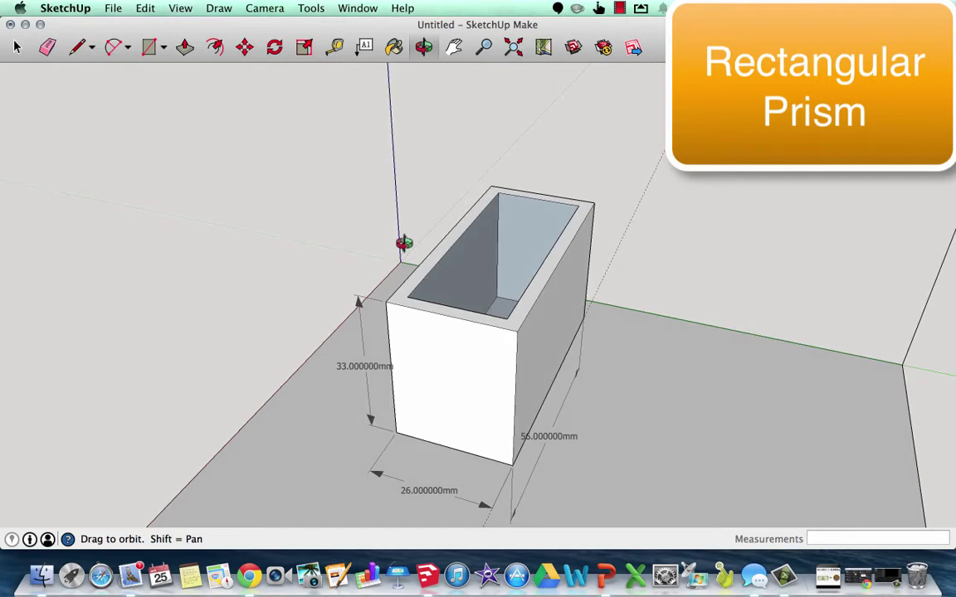
pyautogui.click(311, 8)
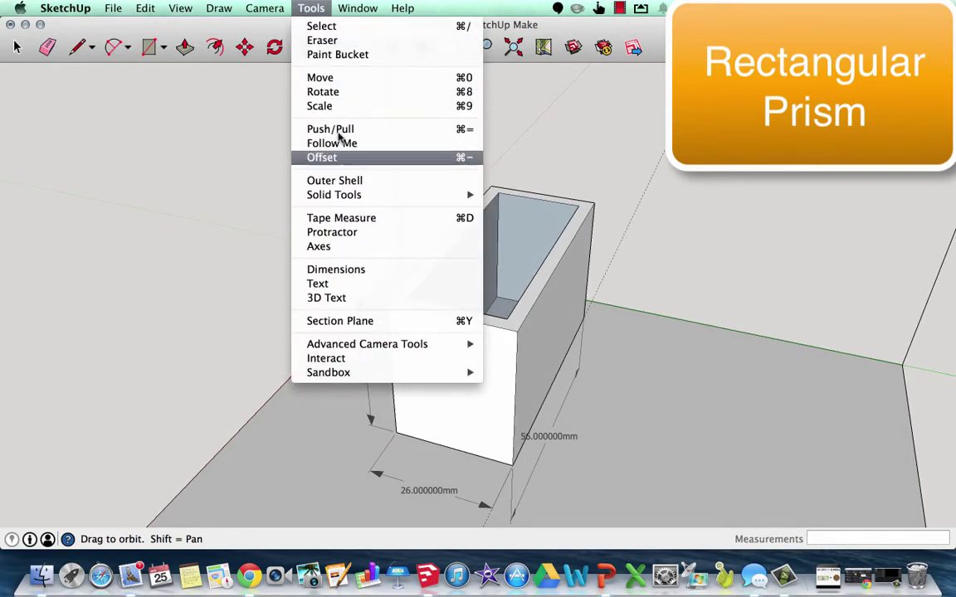
pyautogui.click(343, 270)
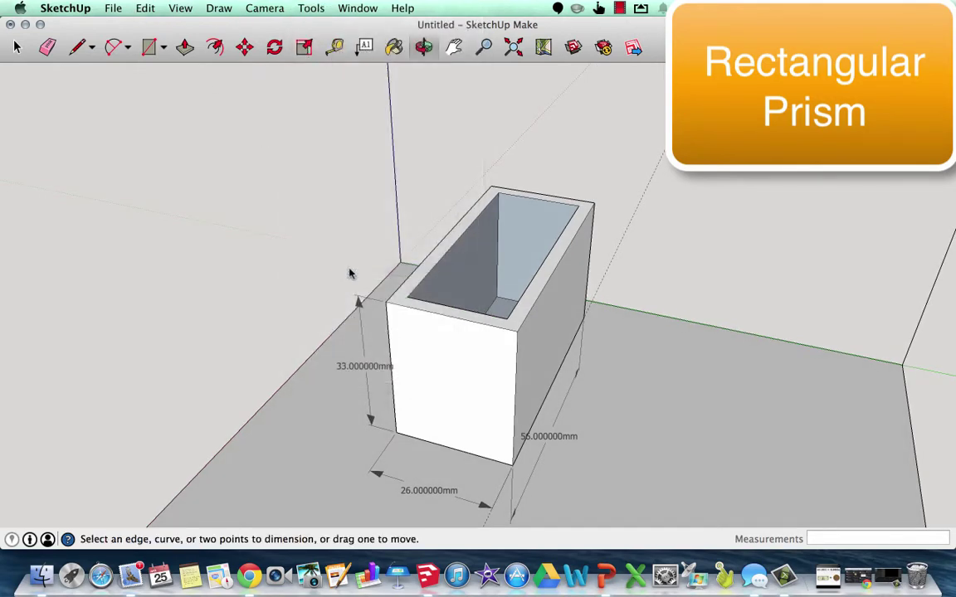
pyautogui.click(408, 304)
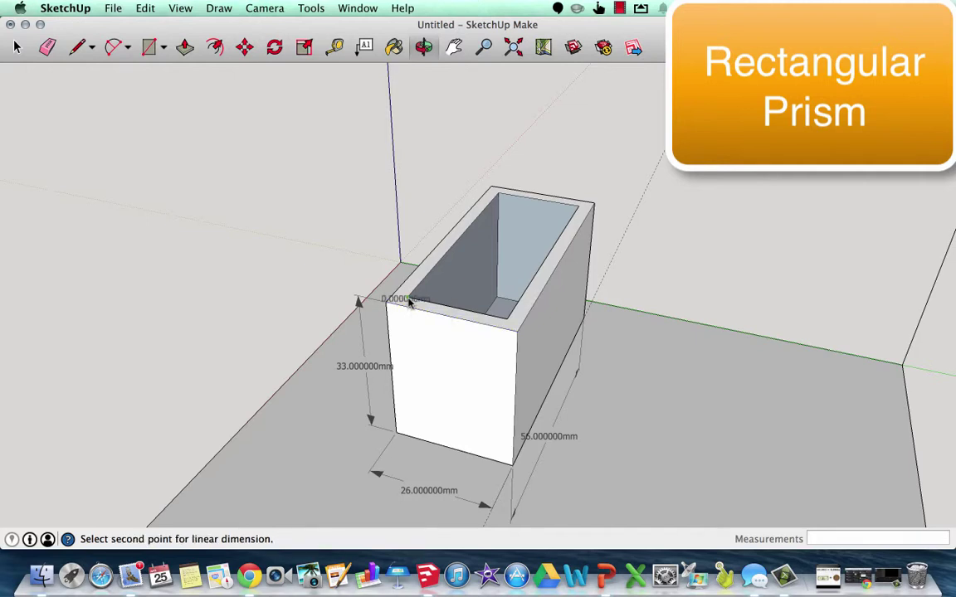
pyautogui.click(498, 197)
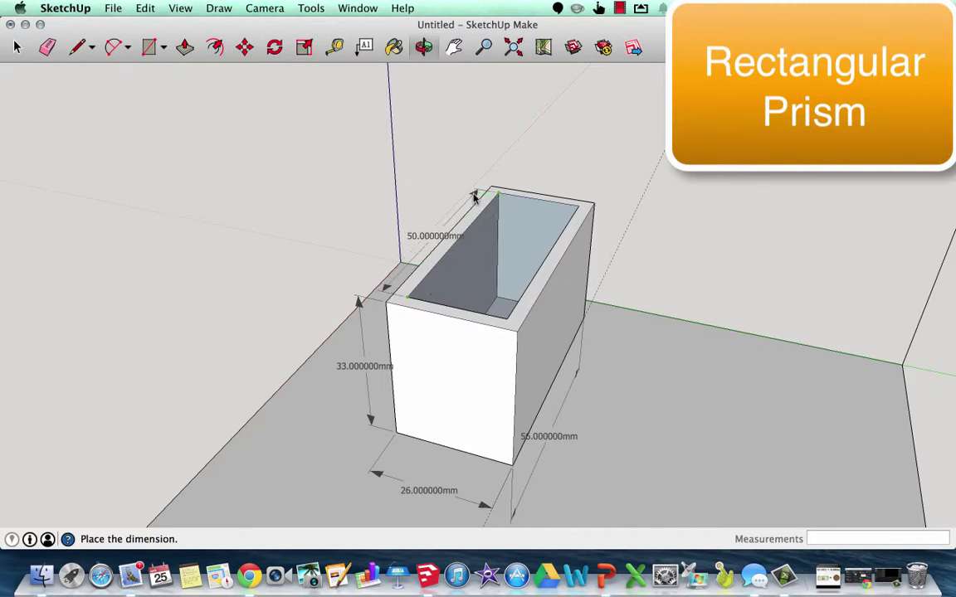
pyautogui.click(472, 199)
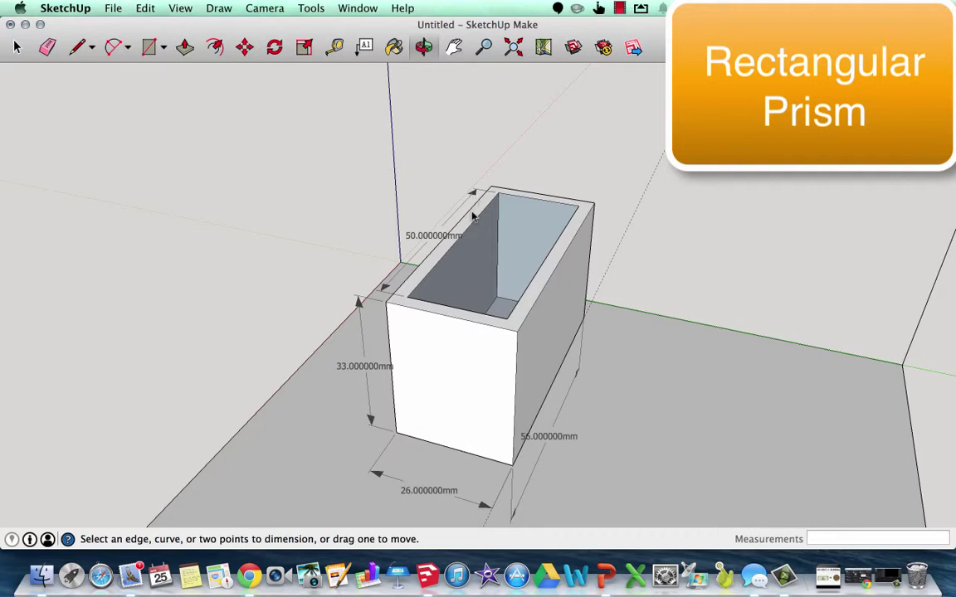
# Dimension the cavity's width between the inner rim corners of the near short side, placing the label inside the opening
pyautogui.click(410, 299)
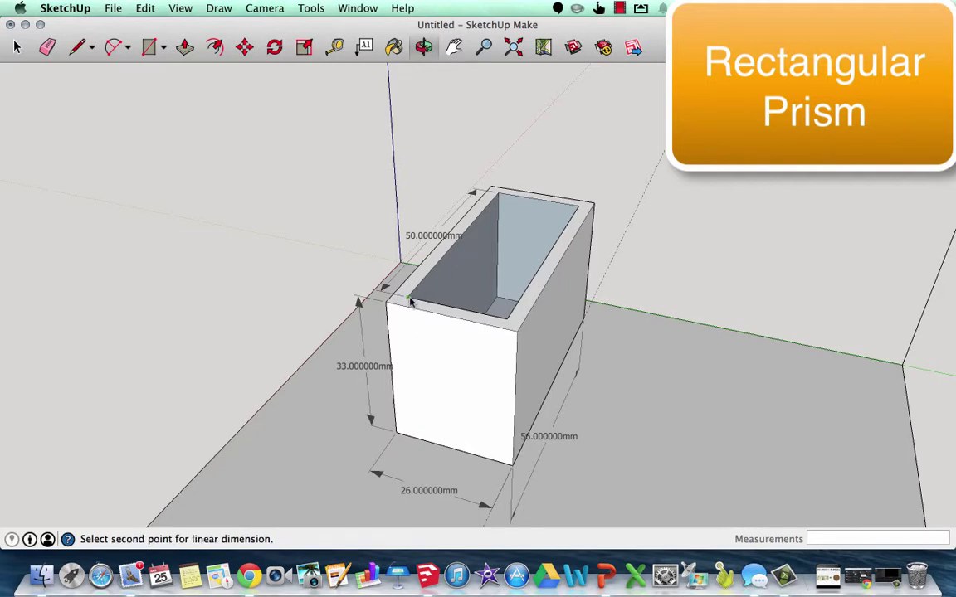
pyautogui.click(508, 325)
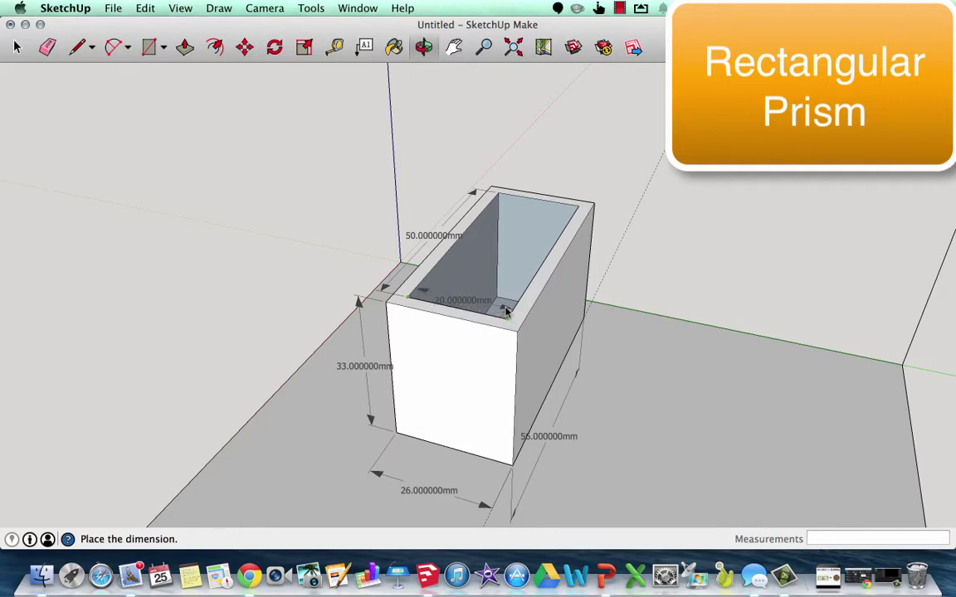
pyautogui.click(506, 312)
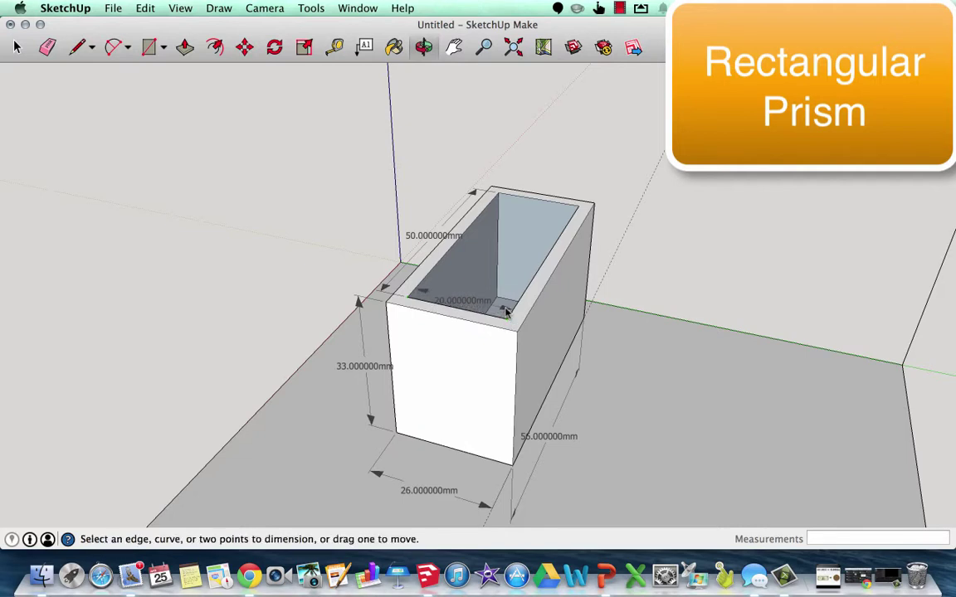
# Dimension the cavity's depth along its far vertical inner corner, placing the label inside the opening against the end wall
pyautogui.click(498, 299)
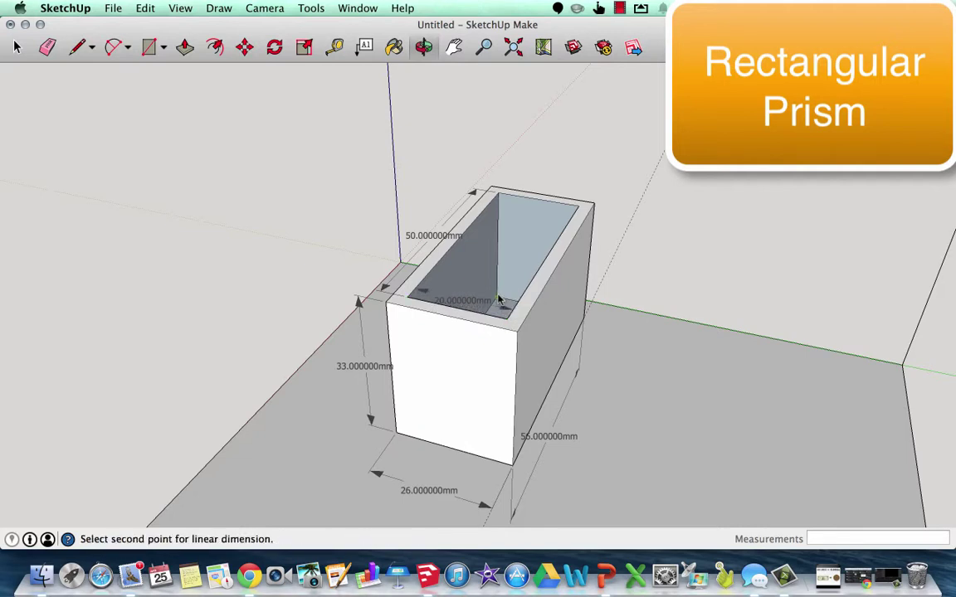
pyautogui.click(497, 198)
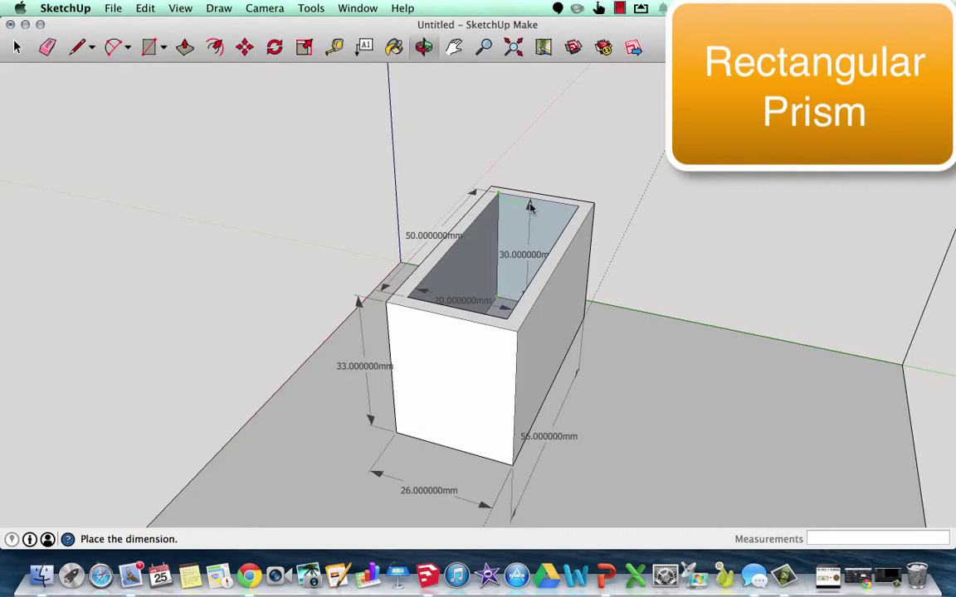
pyautogui.click(530, 207)
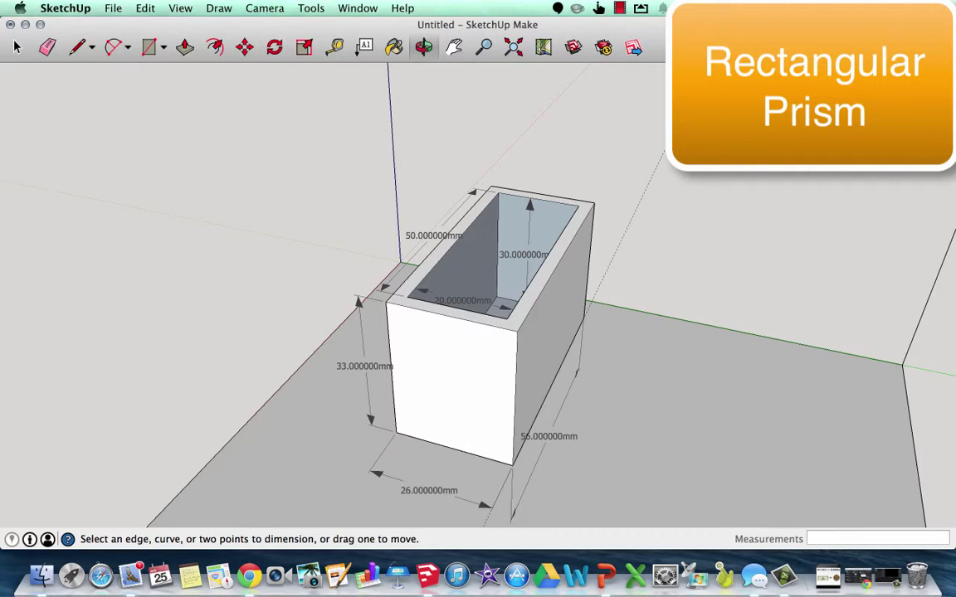
# Add a leader text reading "My 3D Rectangular Prism!" on the build box floor beside the box's long side
pyautogui.click(364, 47)
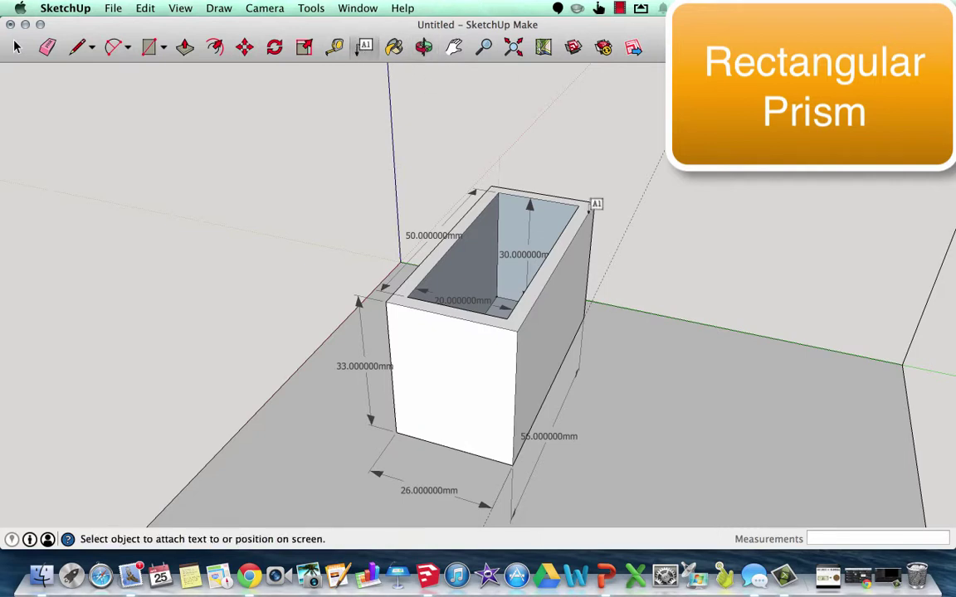
pyautogui.click(647, 355)
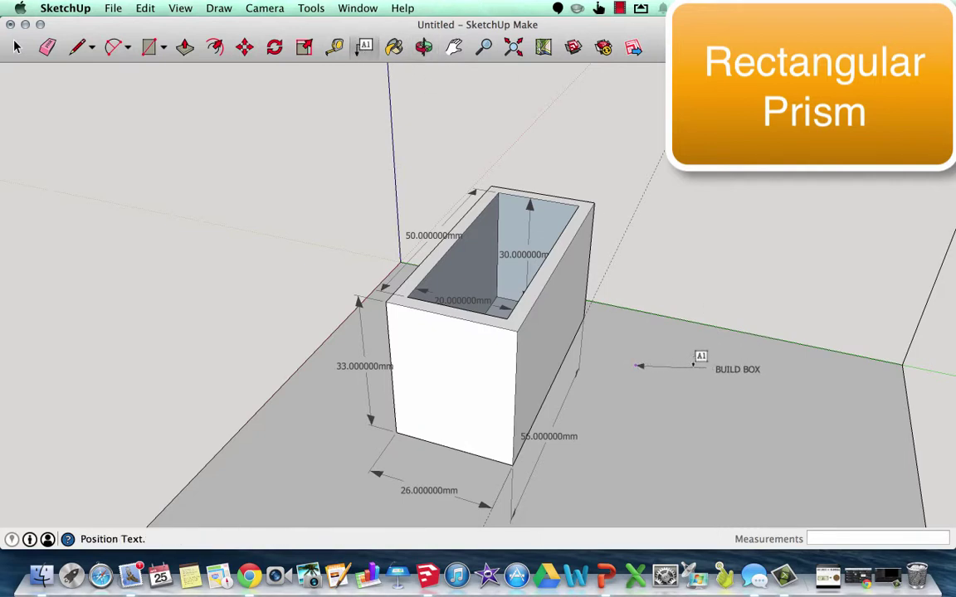
pyautogui.click(710, 372)
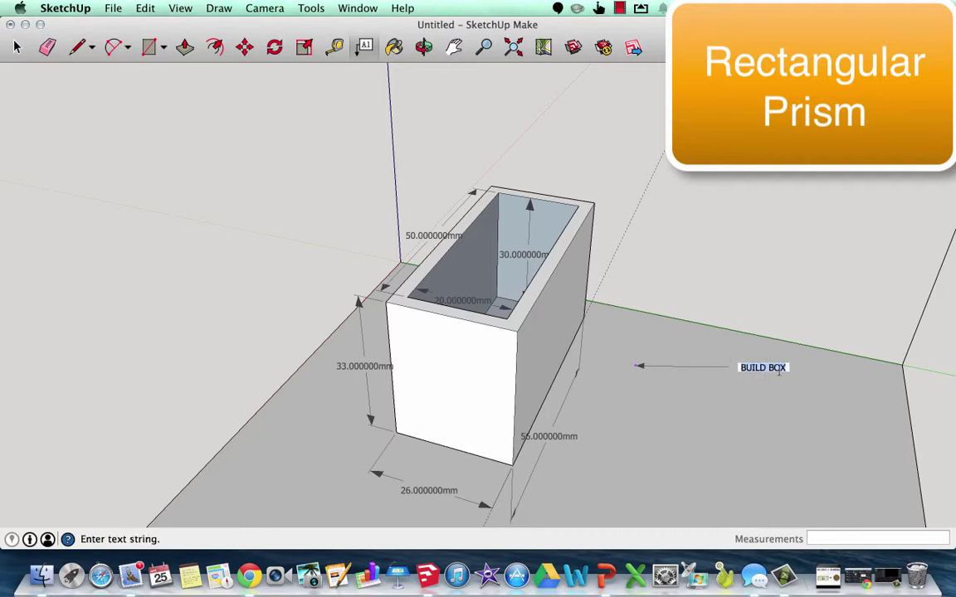
pyautogui.write('My 3D Rectangular Prism!')
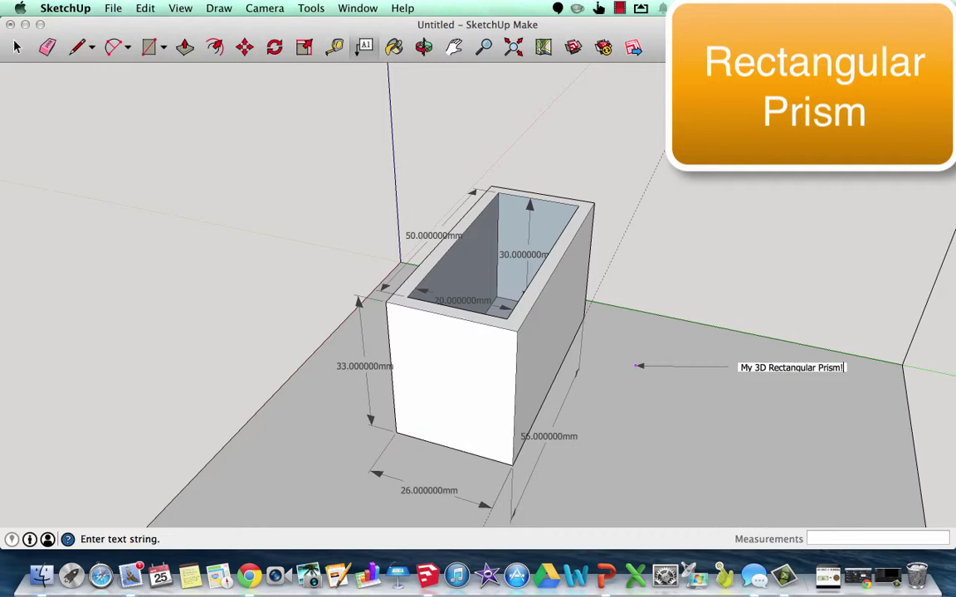
pyautogui.click(863, 431)
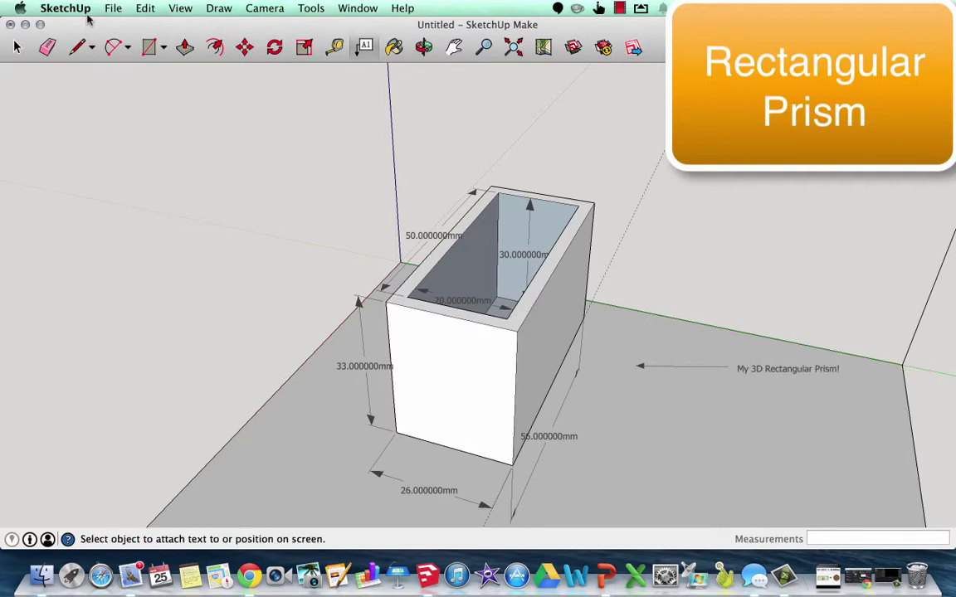
# Export the whole model as an ASCII STL in centimeters, saved as "Rectangular Prism" in the Documents folder
pyautogui.click(114, 10)
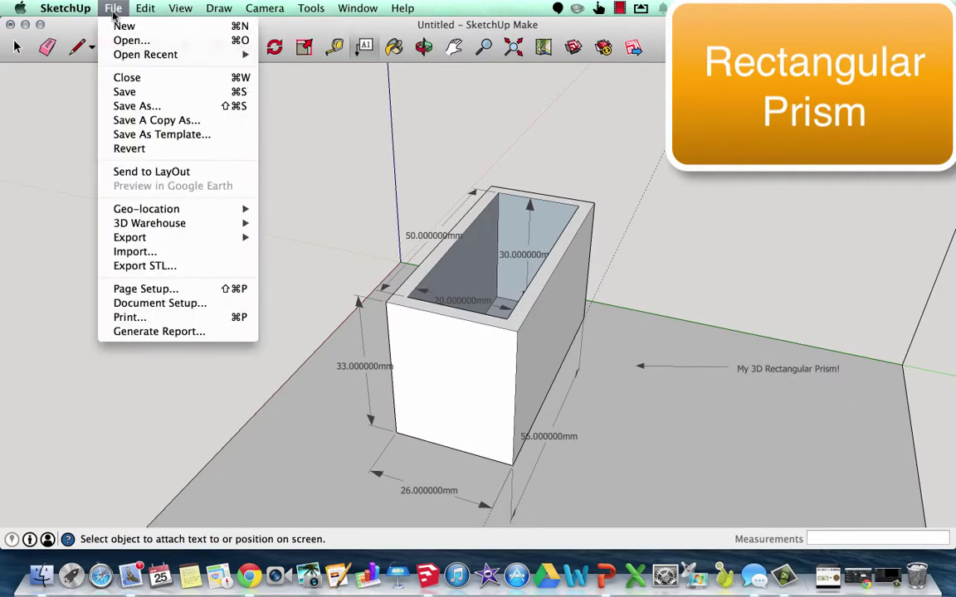
pyautogui.click(160, 265)
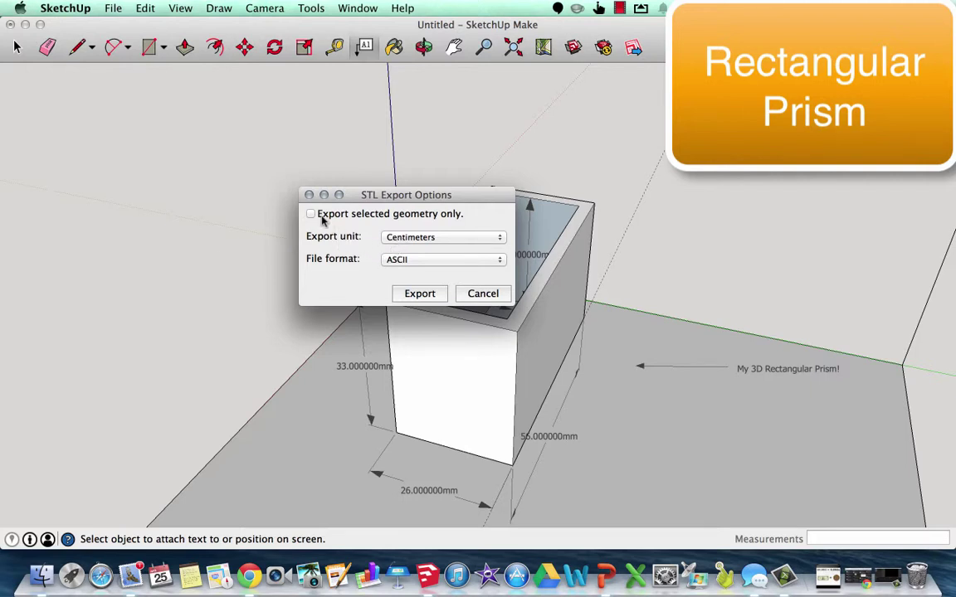
pyautogui.click(420, 295)
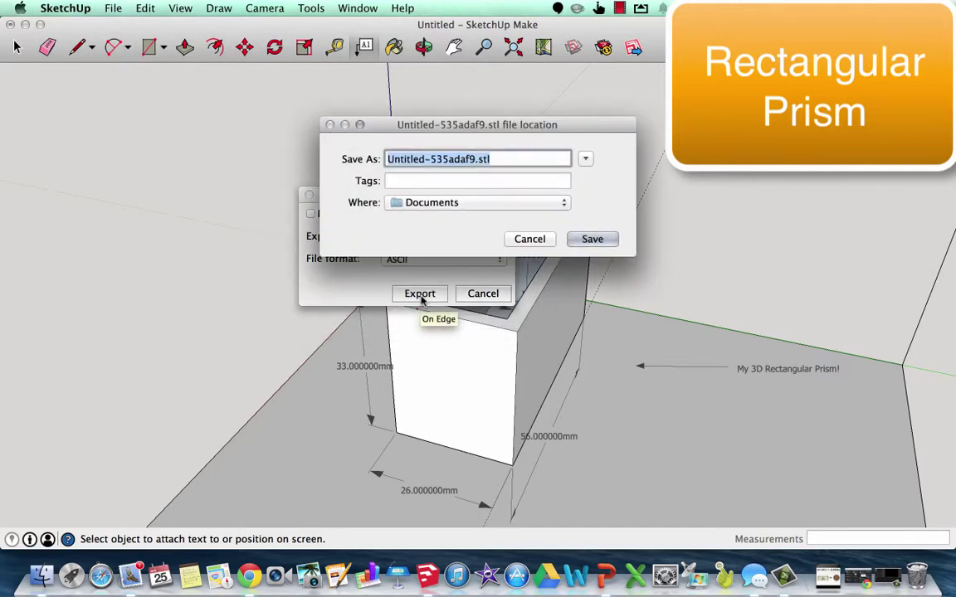
pyautogui.write('Rectang')
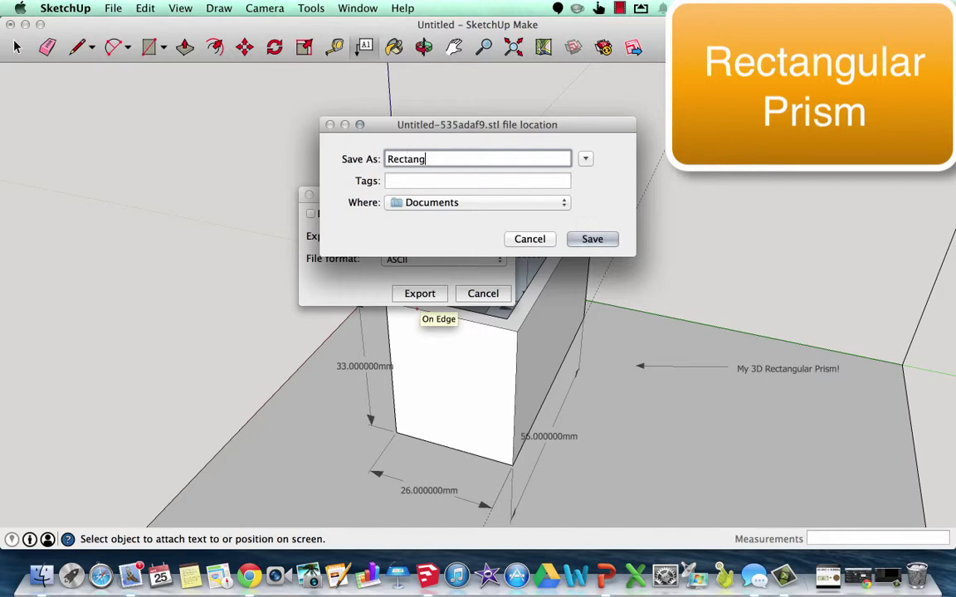
pyautogui.write('ular Prism')
pyautogui.press('Return')
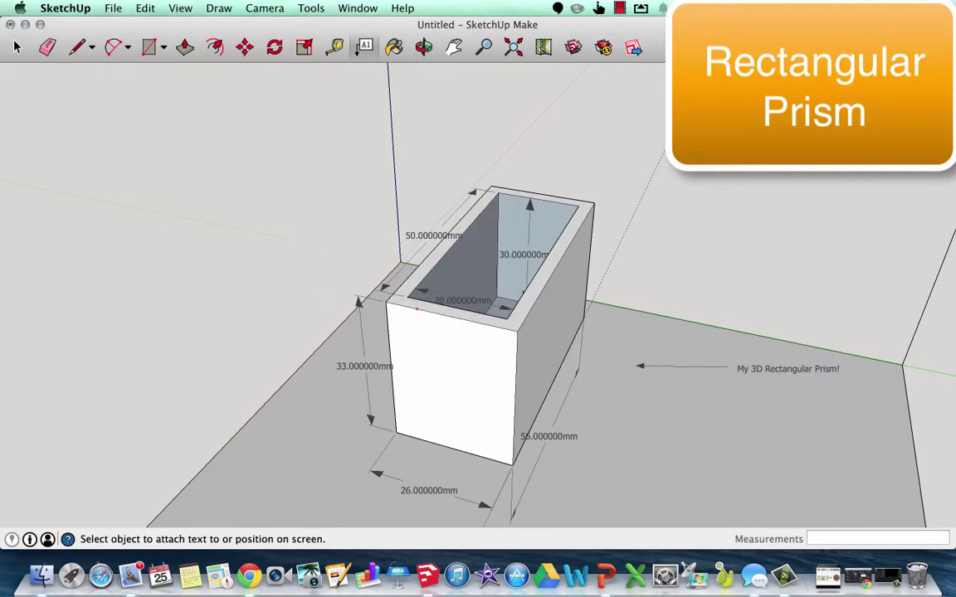